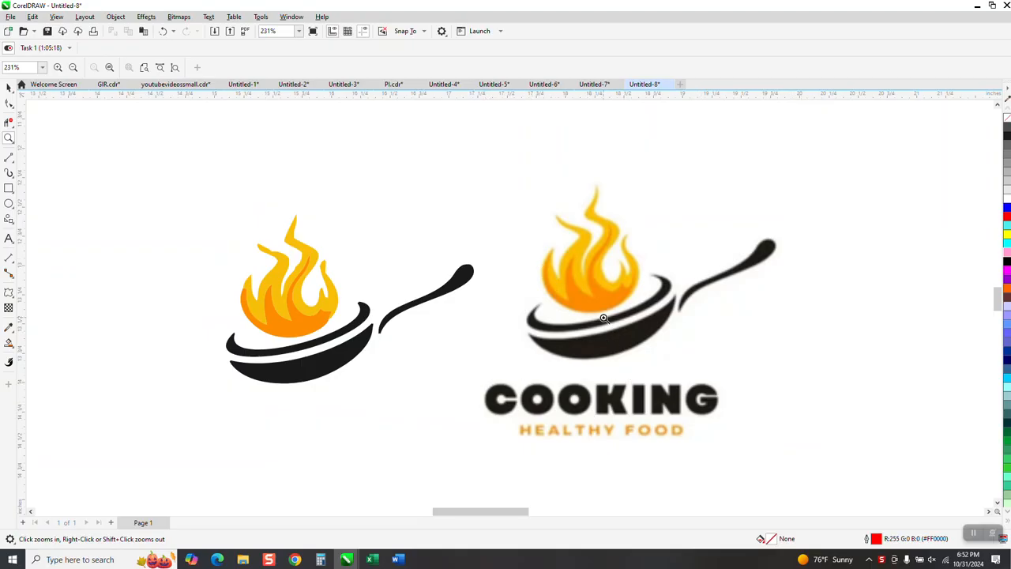
# Set the nudge distance to 4 inches
pyautogui.rightClick(403, 235)
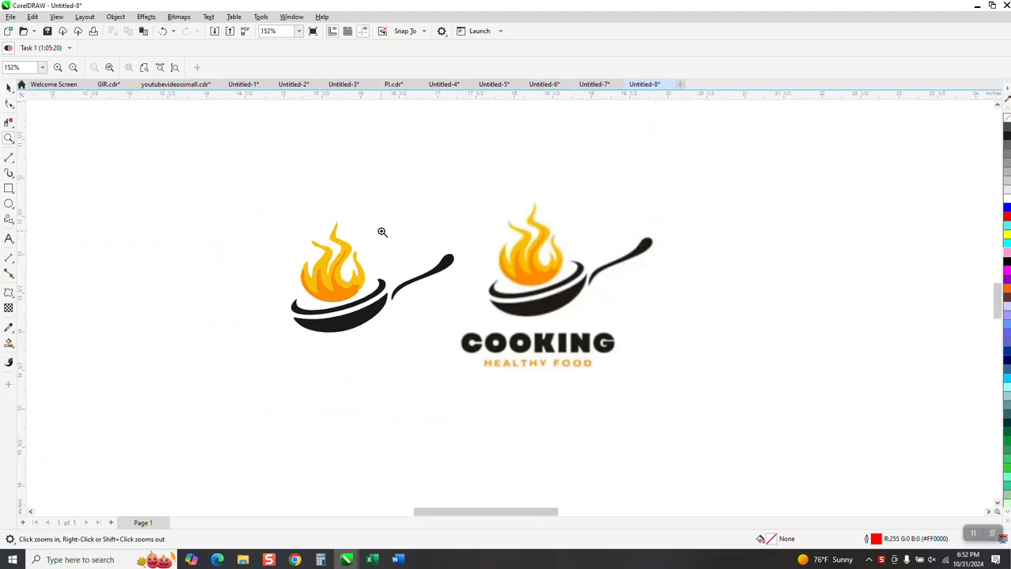
pyautogui.click(9, 87)
pyautogui.click(512, 246)
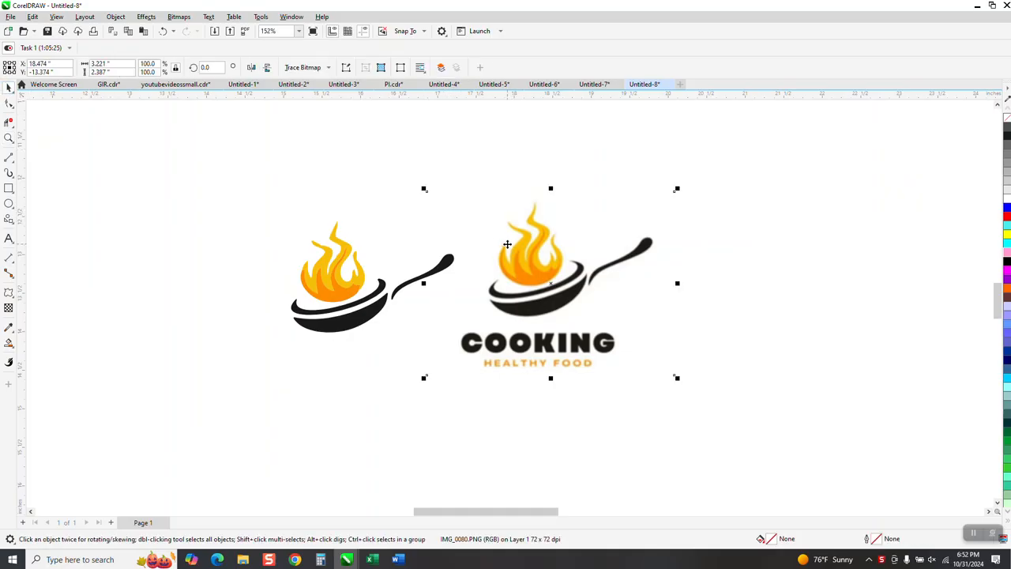
pyautogui.scroll(-1, 497, 240)
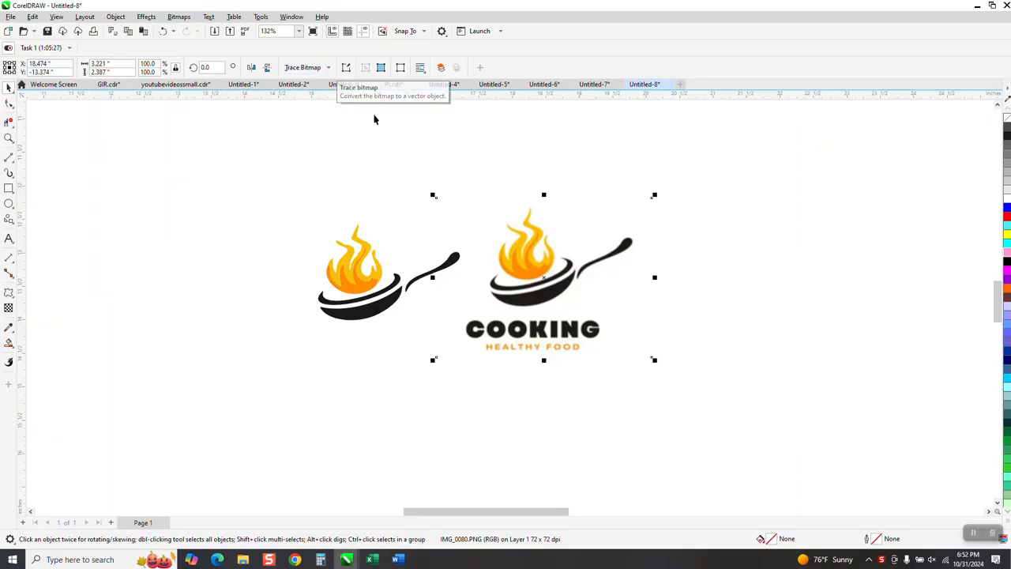
pyautogui.click(284, 147)
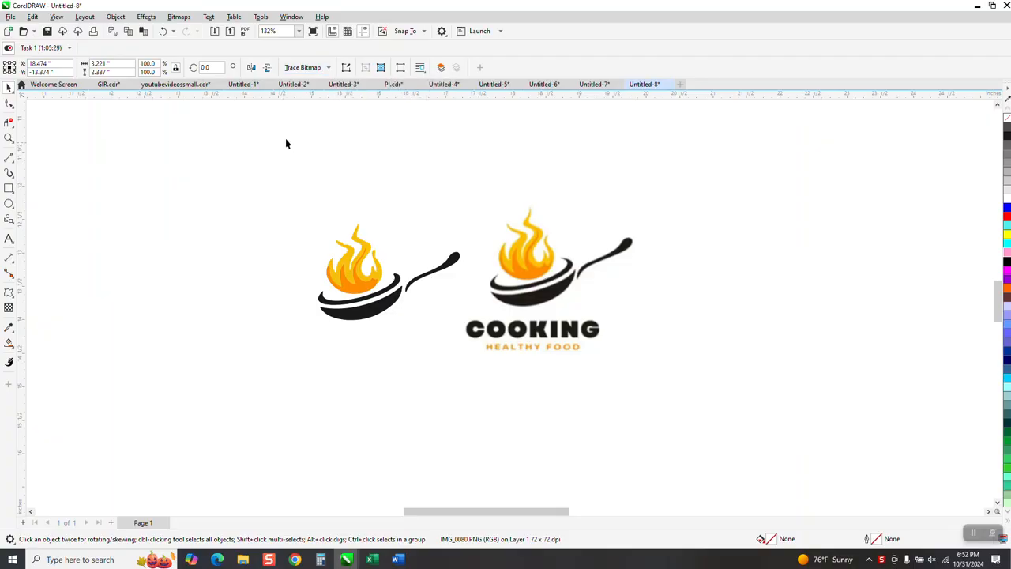
pyautogui.write('4')
# Trace the cooking logo bitmap as a Clipart outline and move the traced copy 4 inches to the right of the original
pyautogui.click(529, 246)
pyautogui.click(329, 68)
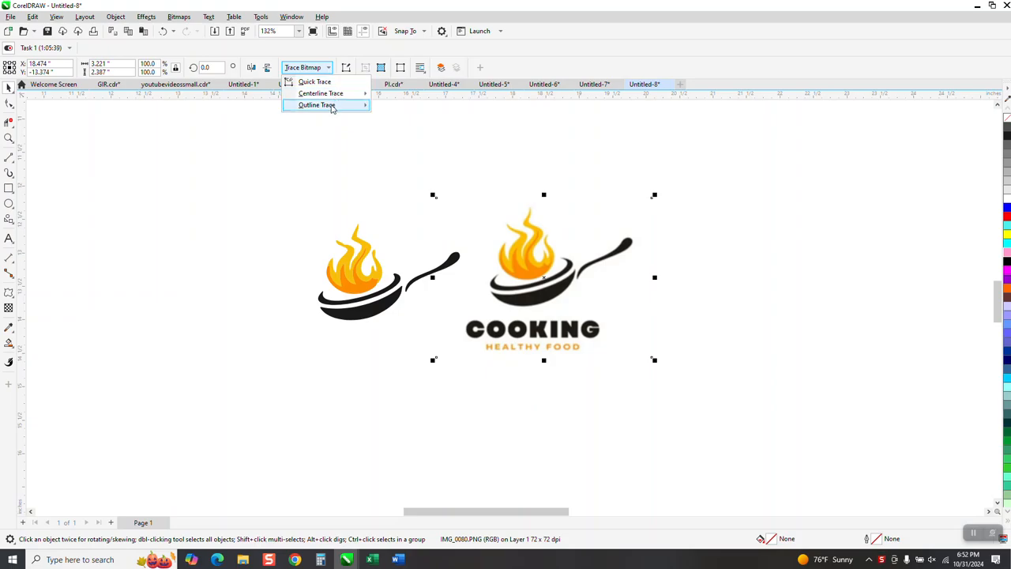
pyautogui.moveTo(330, 105)
pyautogui.click(387, 142)
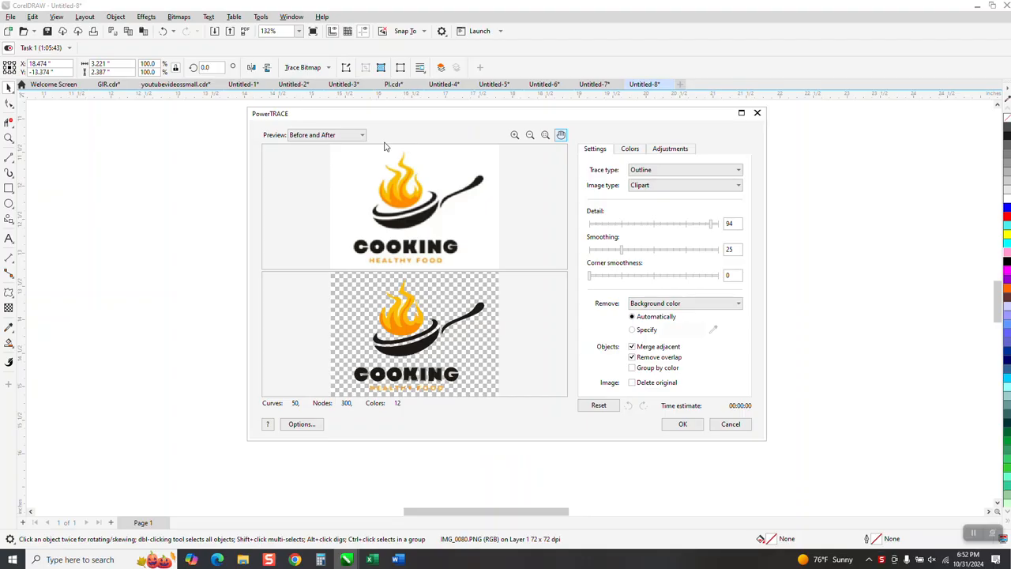
pyautogui.click(677, 426)
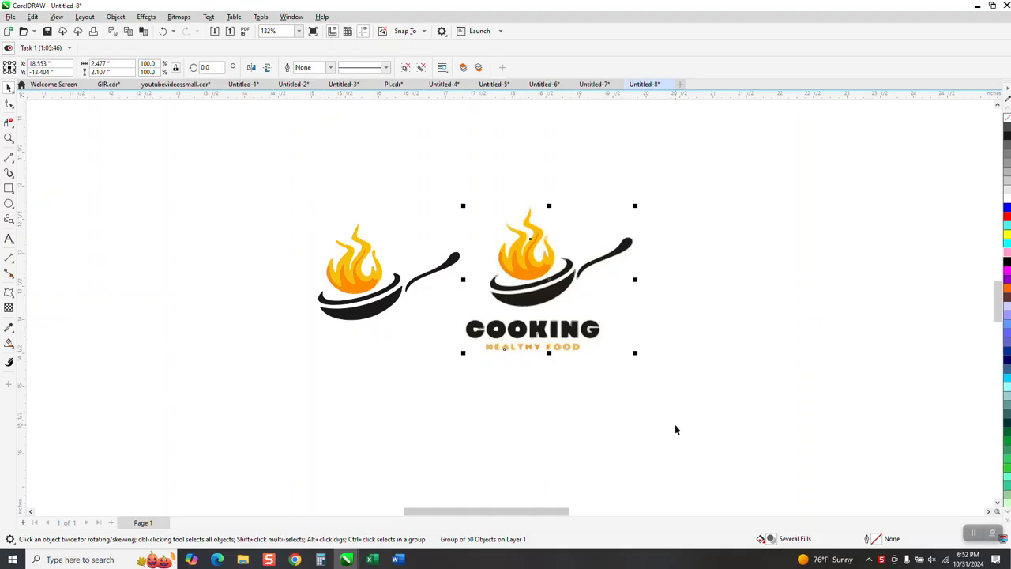
pyautogui.press('Right')
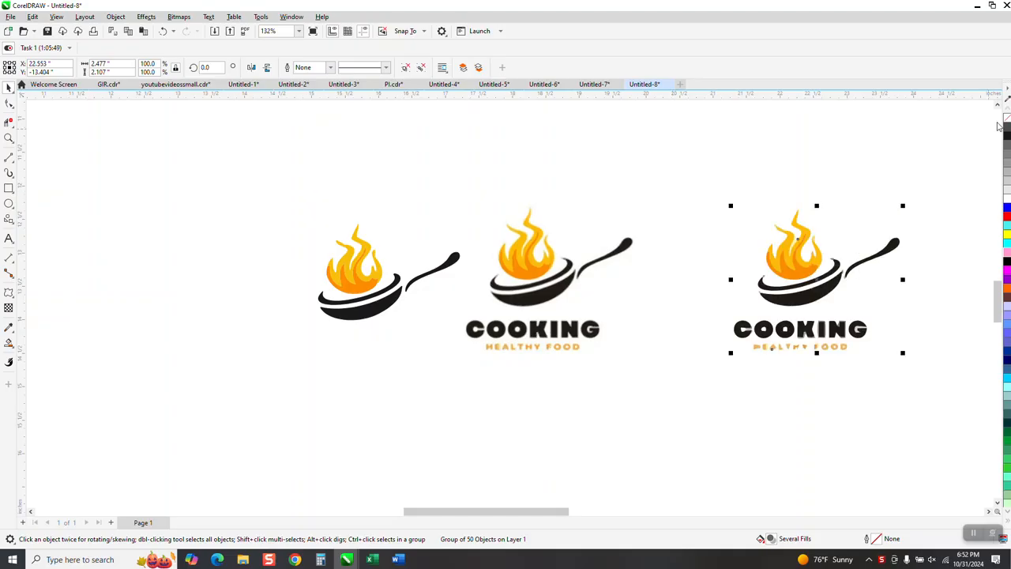
# Ungroup the traced logo and replace its fills with a dark gray hairline outline
pyautogui.click(118, 17)
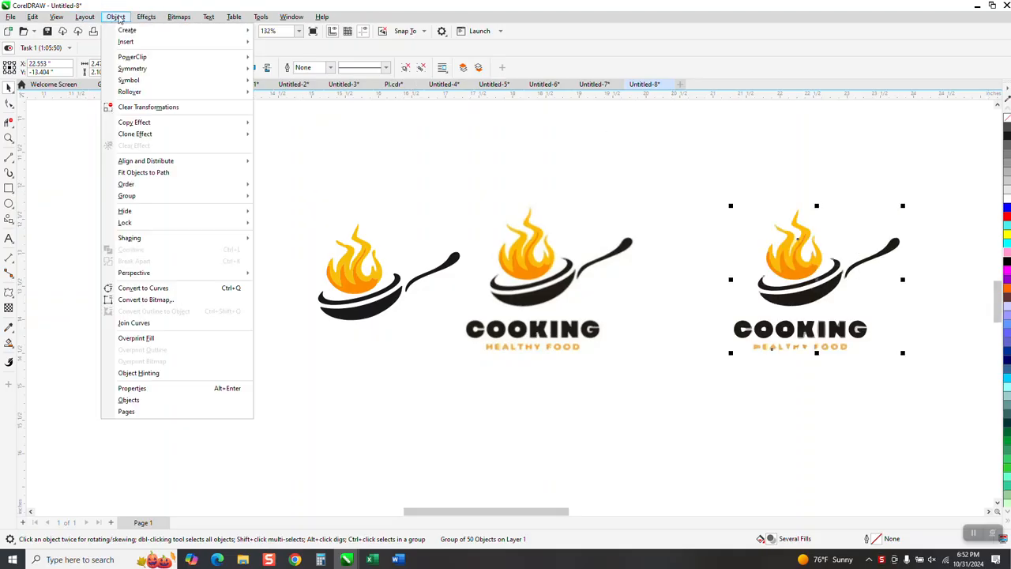
pyautogui.moveTo(229, 197)
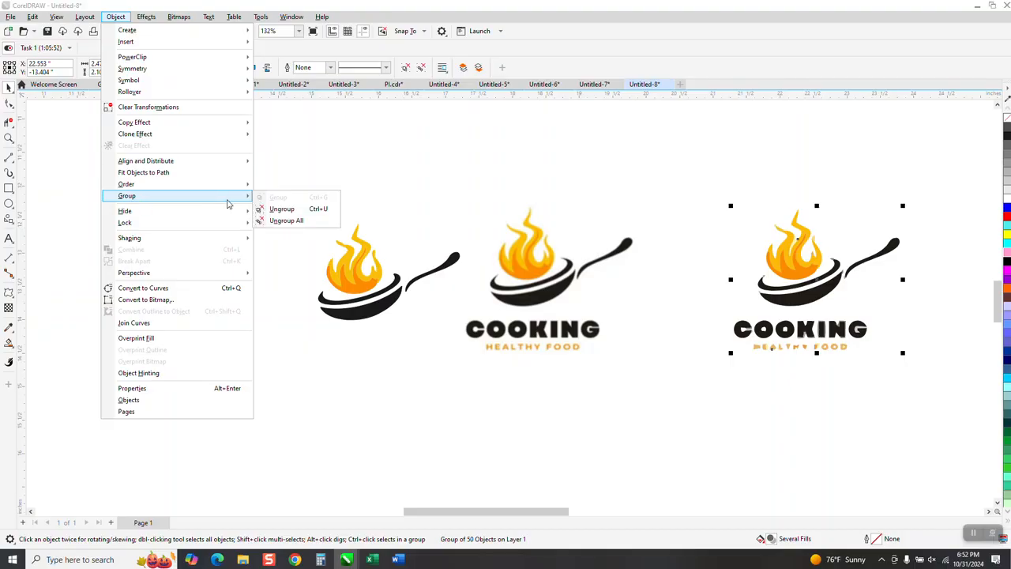
pyautogui.click(280, 208)
pyautogui.click(1006, 117)
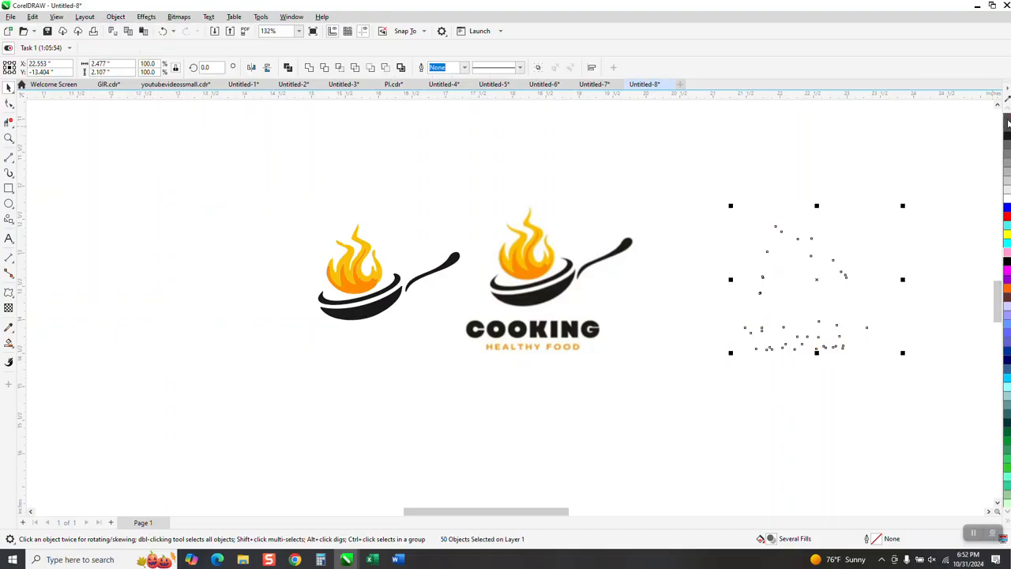
pyautogui.rightClick(1006, 135)
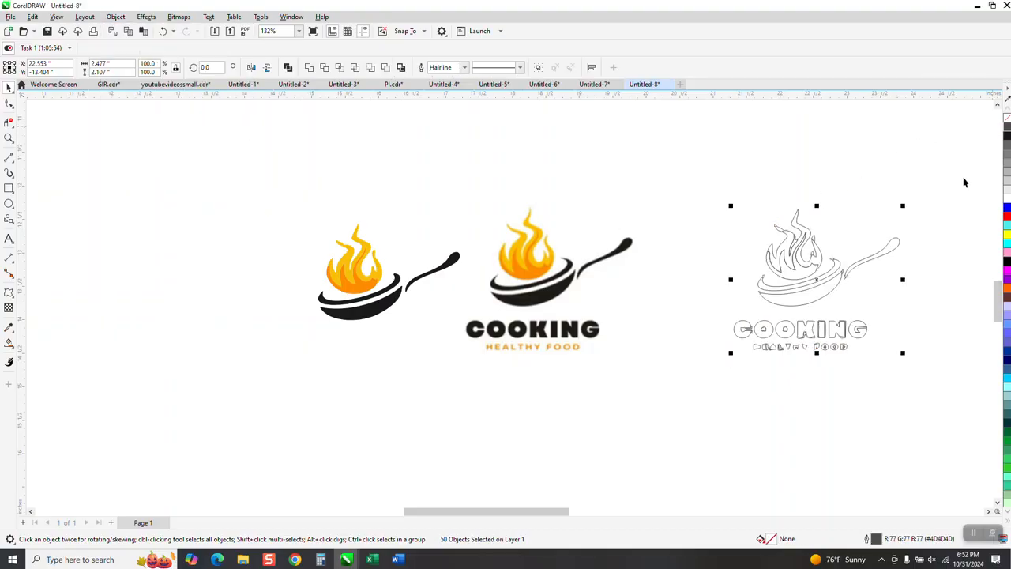
# Delete the traced COOKING and HEALTHY FOOD lettering below the pan
pyautogui.click(9, 138)
pyautogui.moveTo(672, 184); pyautogui.dragTo(983, 424)
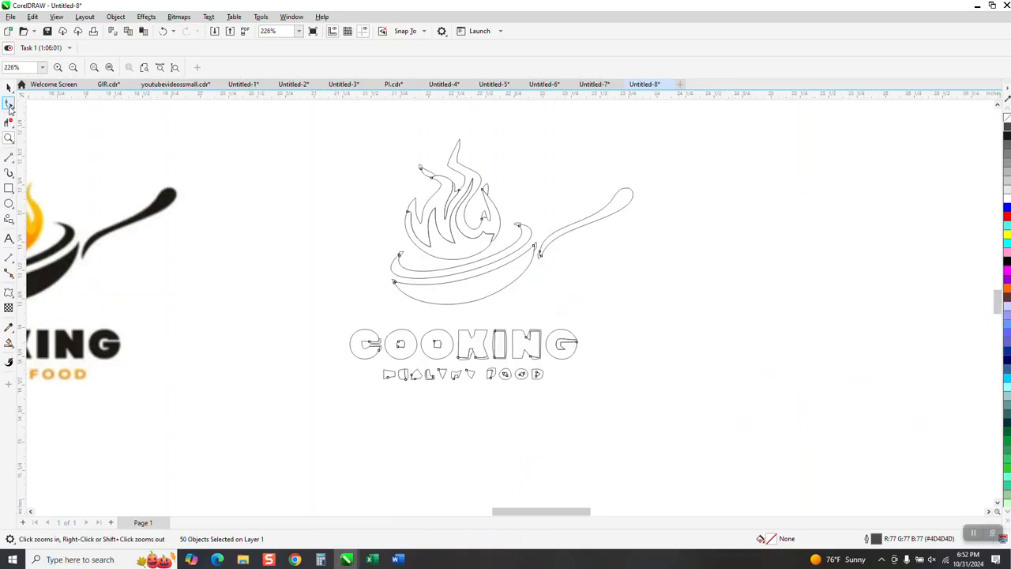
pyautogui.click(9, 87)
pyautogui.moveTo(298, 318); pyautogui.dragTo(699, 427)
pyautogui.press('Delete')
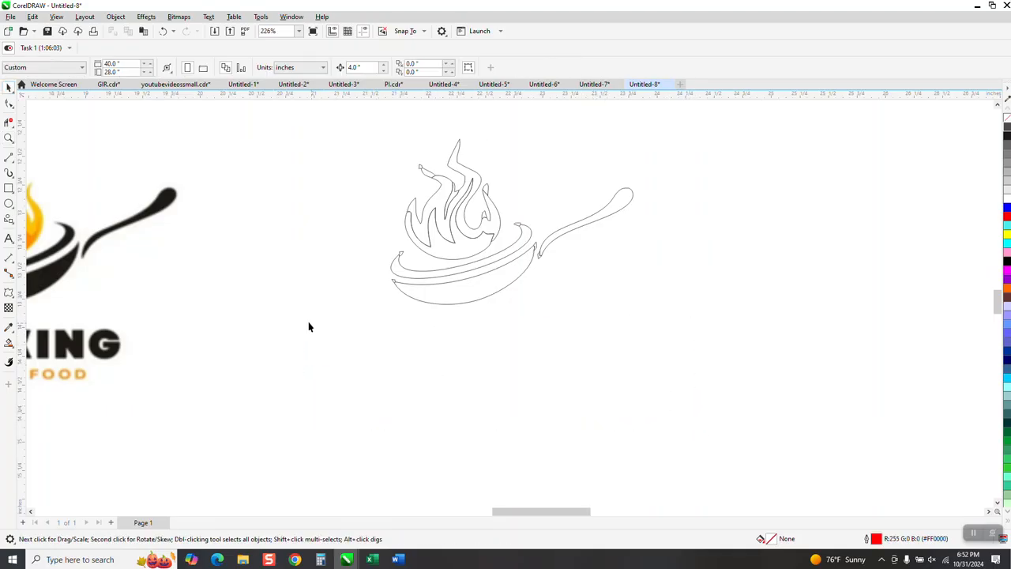
# Remove the stray segments at the tips of the pan rim, pan body and handle with Virtual Segment Delete
pyautogui.click(9, 138)
pyautogui.moveTo(351, 229); pyautogui.dragTo(637, 332)
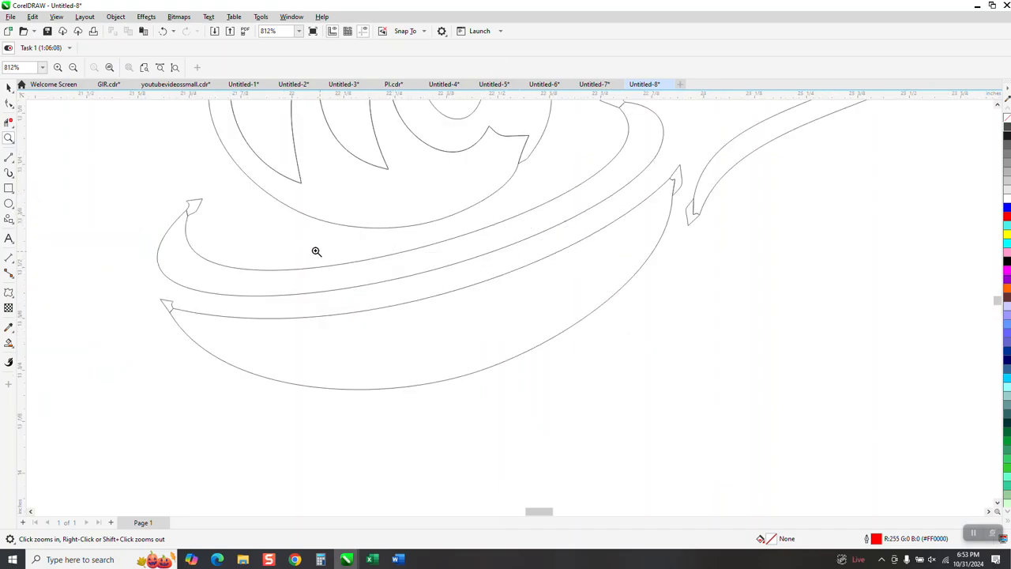
pyautogui.click(9, 123)
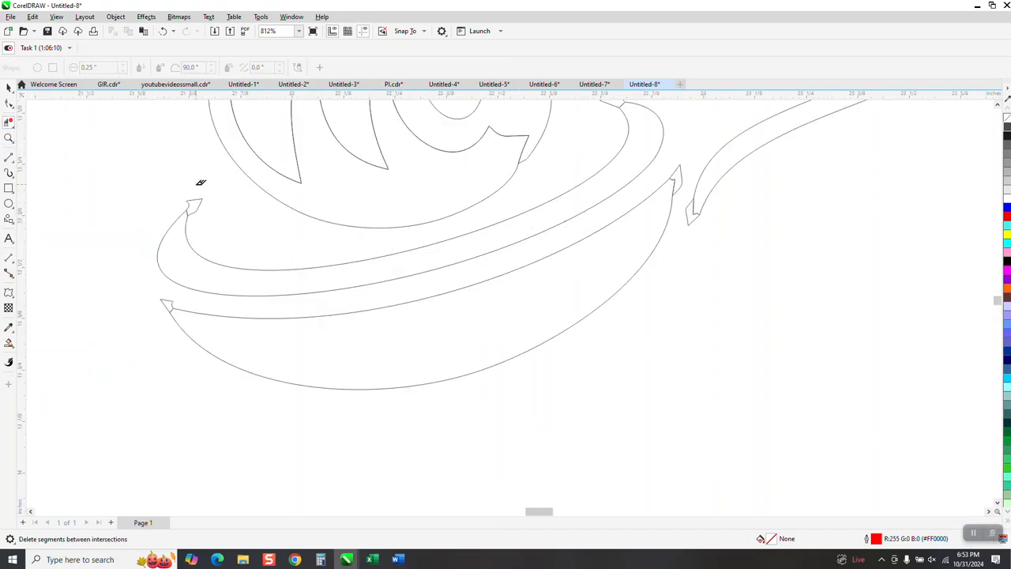
pyautogui.click(191, 205)
pyautogui.click(165, 302)
pyautogui.click(694, 214)
pyautogui.click(681, 179)
pyautogui.scroll(-1, 623, 339)
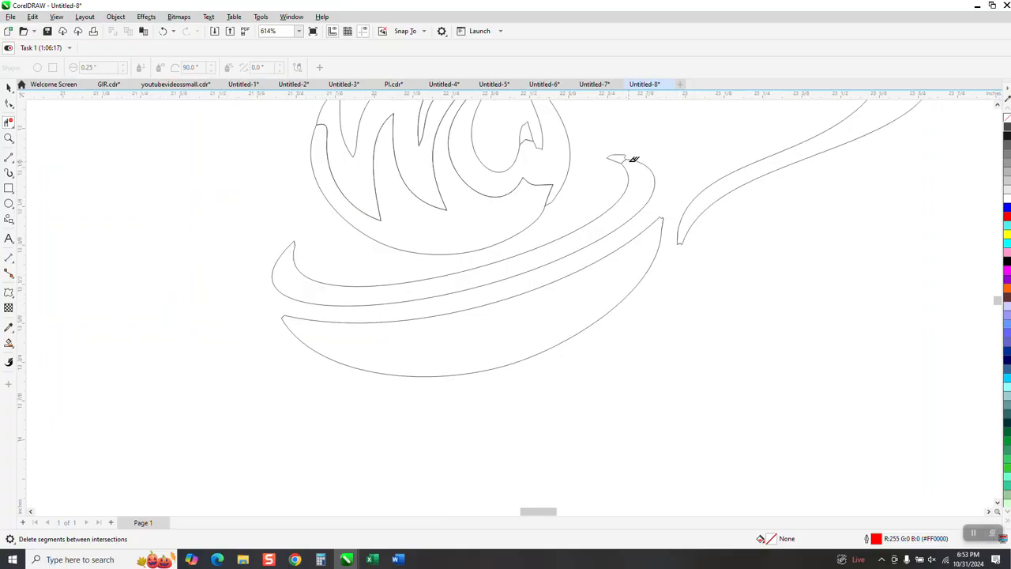
pyautogui.scroll(-1, 550, 247)
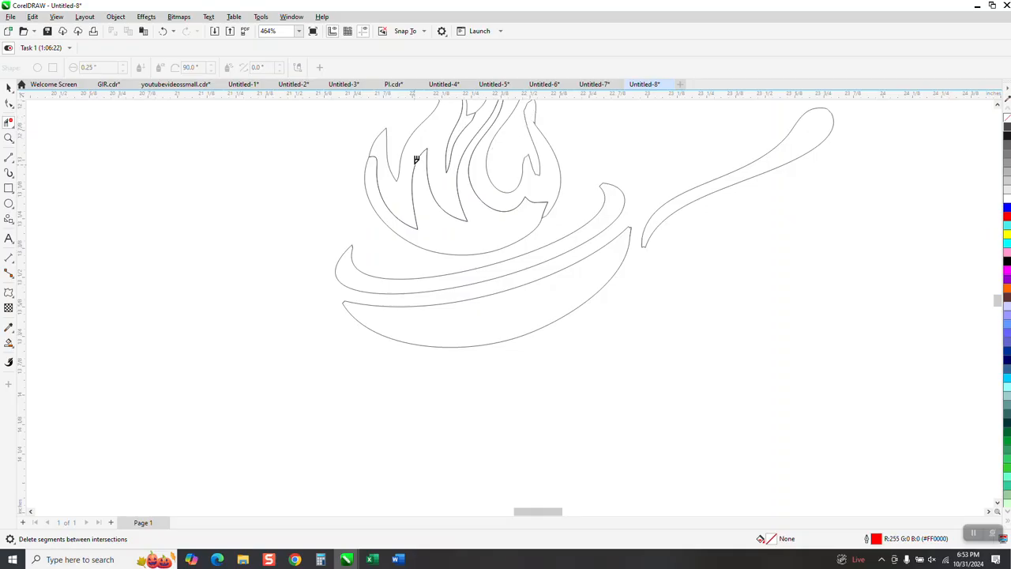
# Remove the stray segments at the tip of the flame's left tongue with Virtual Segment Delete
pyautogui.scroll(-1, 370, 222)
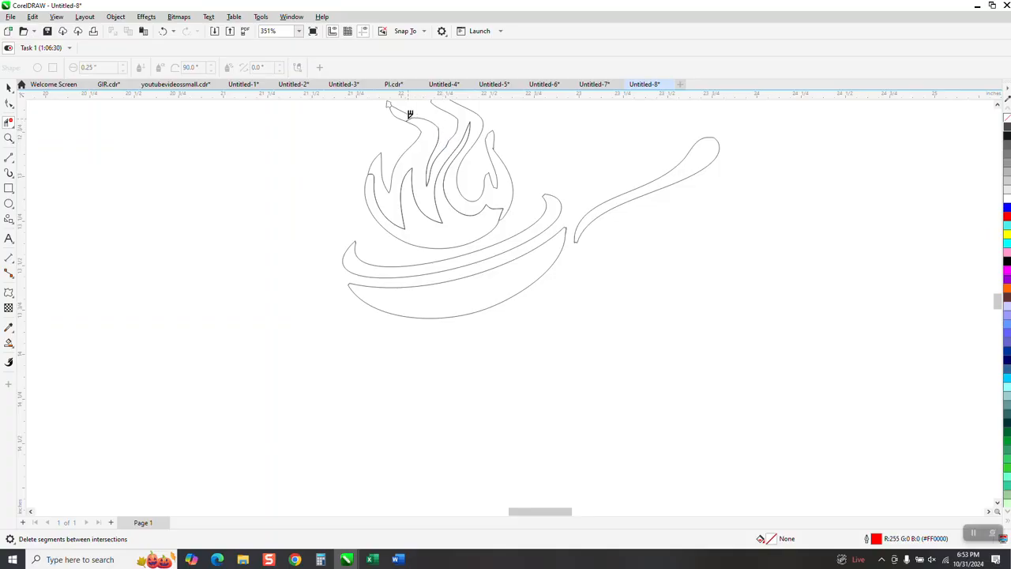
pyautogui.scroll(-1, 447, 197)
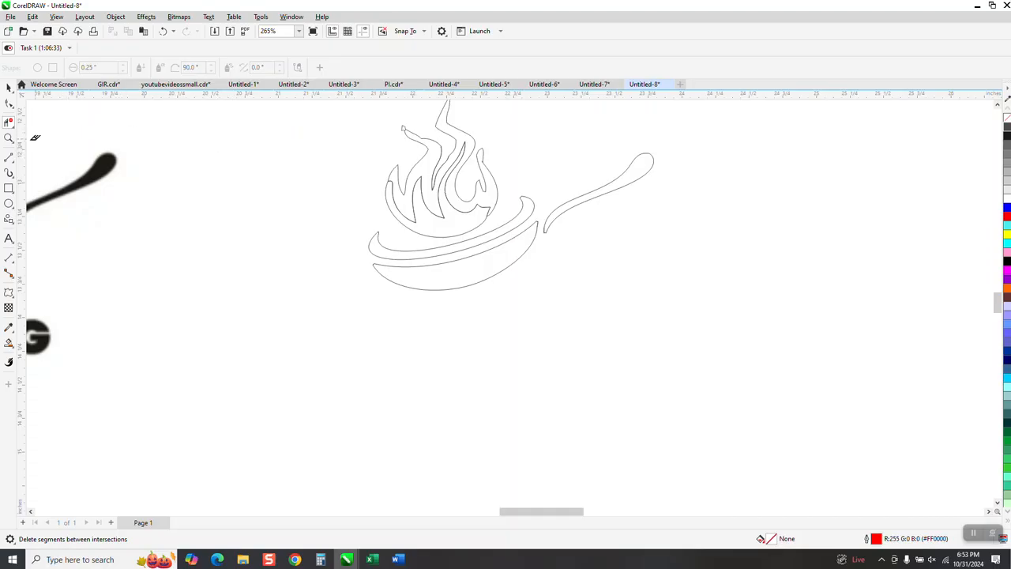
pyautogui.click(8, 140)
pyautogui.click(410, 126)
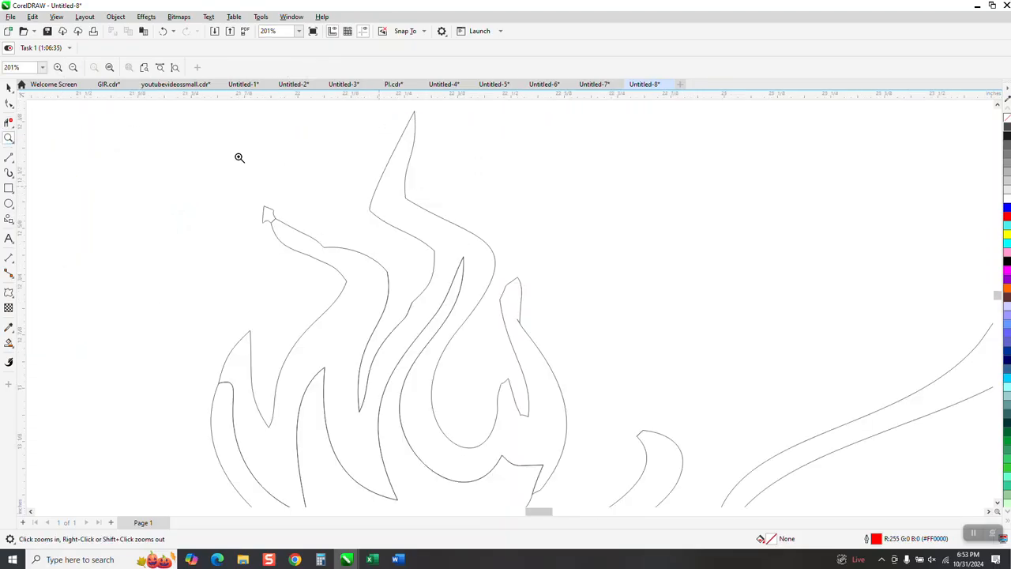
pyautogui.click(9, 121)
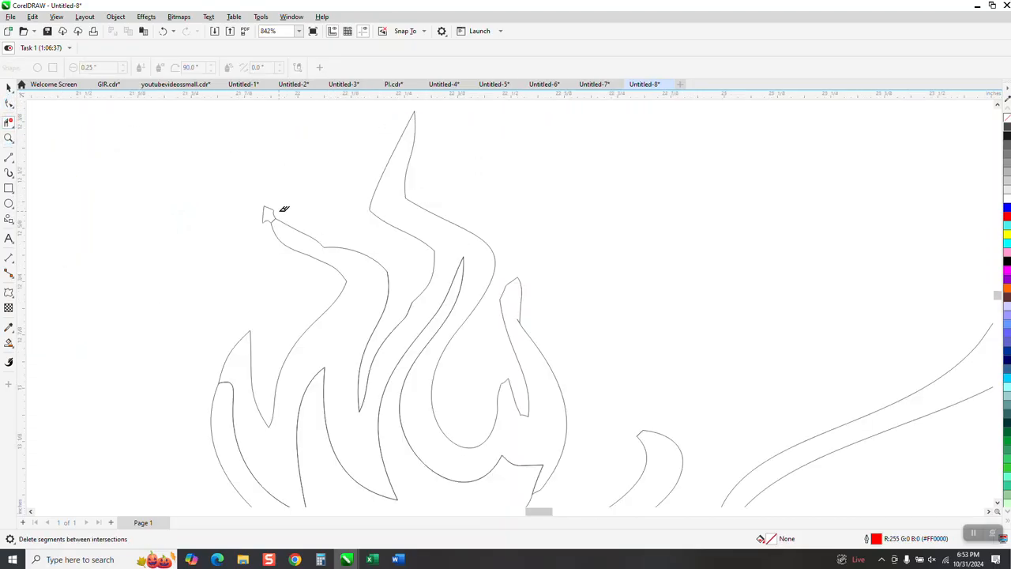
pyautogui.scroll(-1, 273, 189)
pyautogui.scroll(-2, 261, 158)
pyautogui.scroll(-1, 411, 208)
# Draw a rectangle about 2.9 by 1.8 inches around the traced pan and flame
pyautogui.click(9, 187)
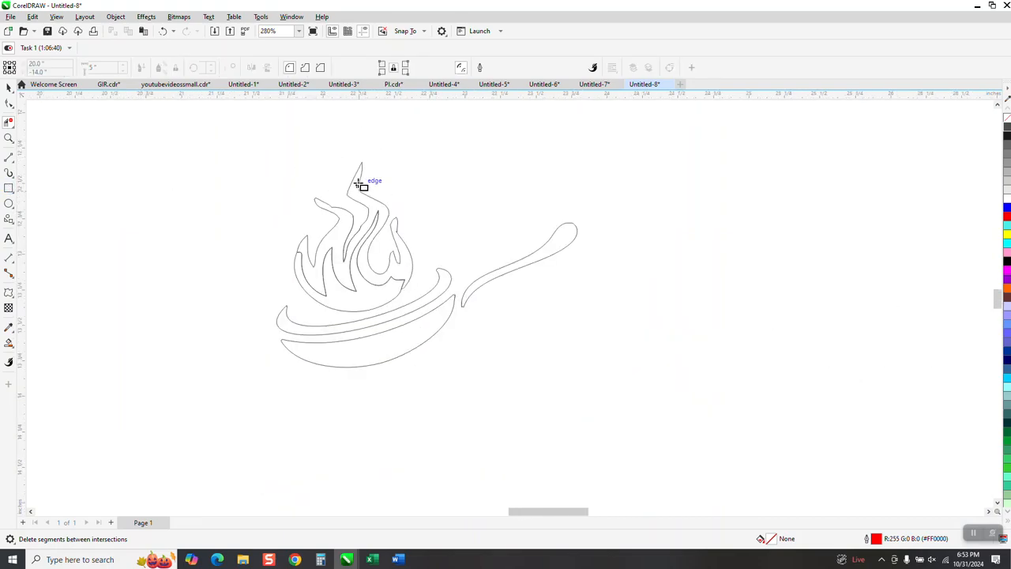
pyautogui.moveTo(229, 143)
pyautogui.mouseDown()
pyautogui.moveTo(636, 364)
pyautogui.moveTo(640, 399)
pyautogui.mouseUp()
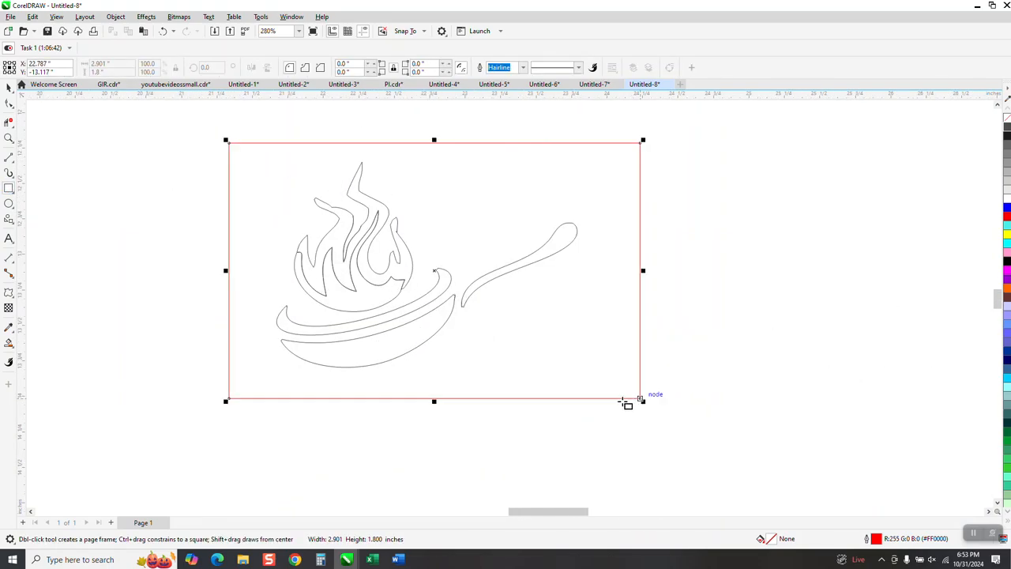
# Smart Fill the pan rim, pan body and handle with near-black (#1A1A1A) and no outline
pyautogui.click(10, 344)
pyautogui.click(13, 350)
pyautogui.click(45, 354)
pyautogui.click(120, 67)
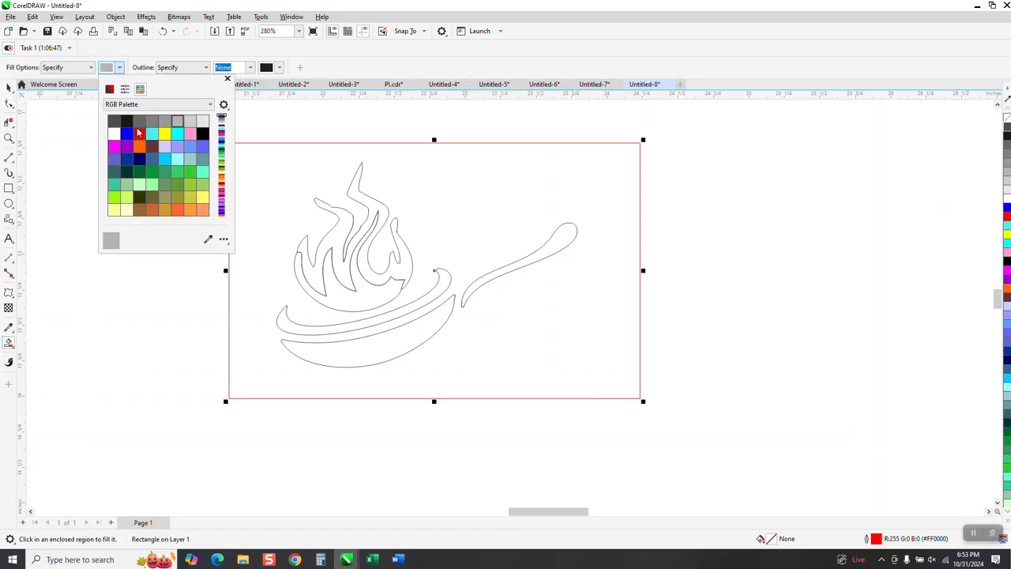
pyautogui.click(126, 120)
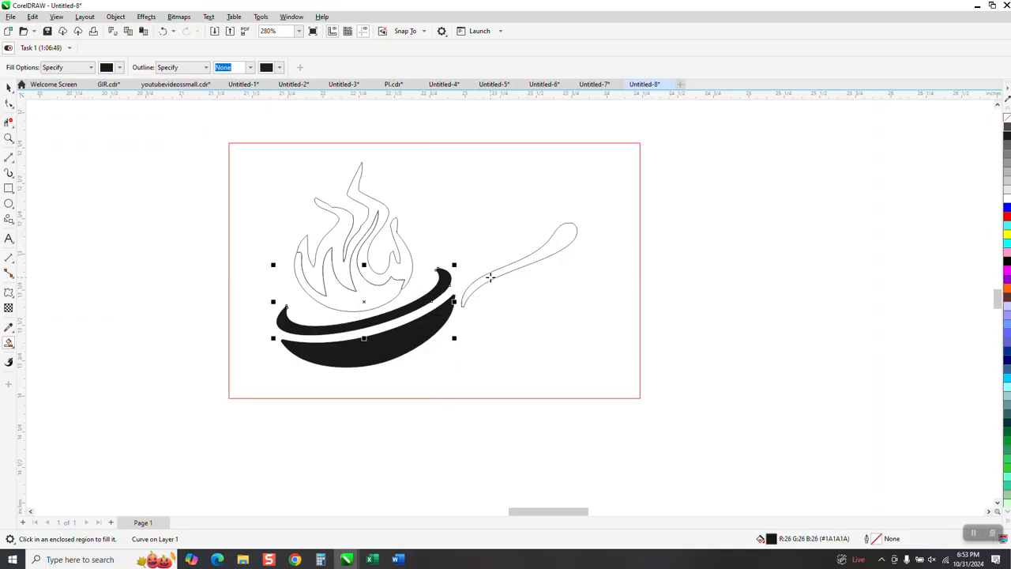
pyautogui.click(490, 276)
# Sample the orange from the base of the flame in the original logo bitmap with the Color Eyedropper
pyautogui.scroll(-4, 475, 305)
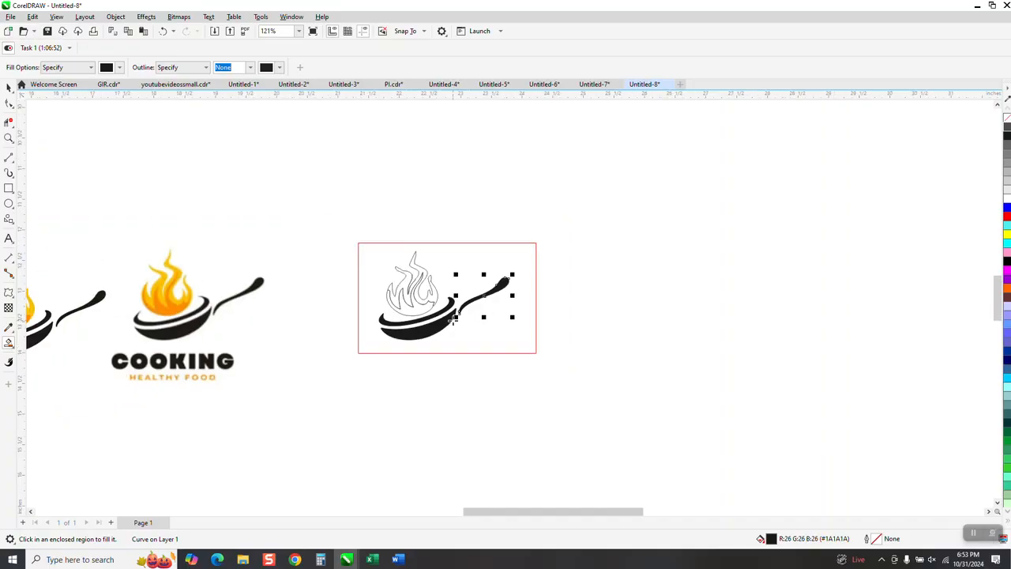
pyautogui.click(14, 333)
pyautogui.click(47, 327)
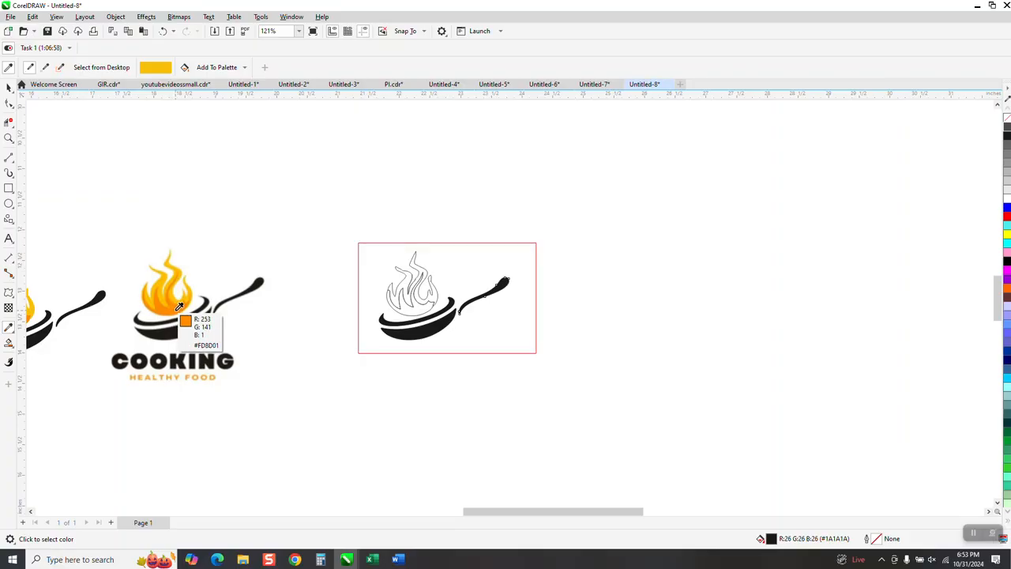
pyautogui.click(176, 305)
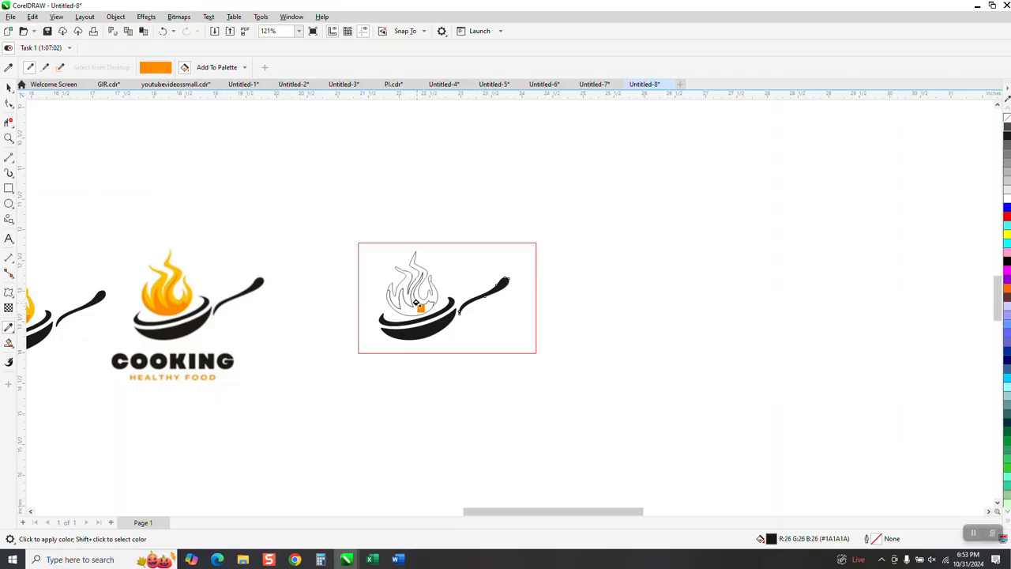
# Try applying the sampled orange inside the traced flame, undoing each attempt
pyautogui.click(415, 304)
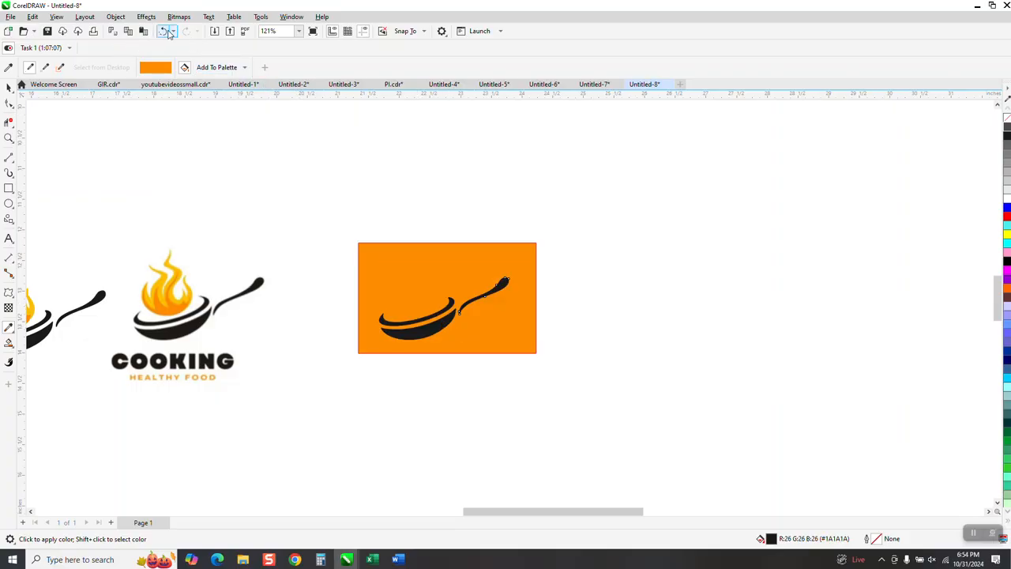
pyautogui.click(163, 31)
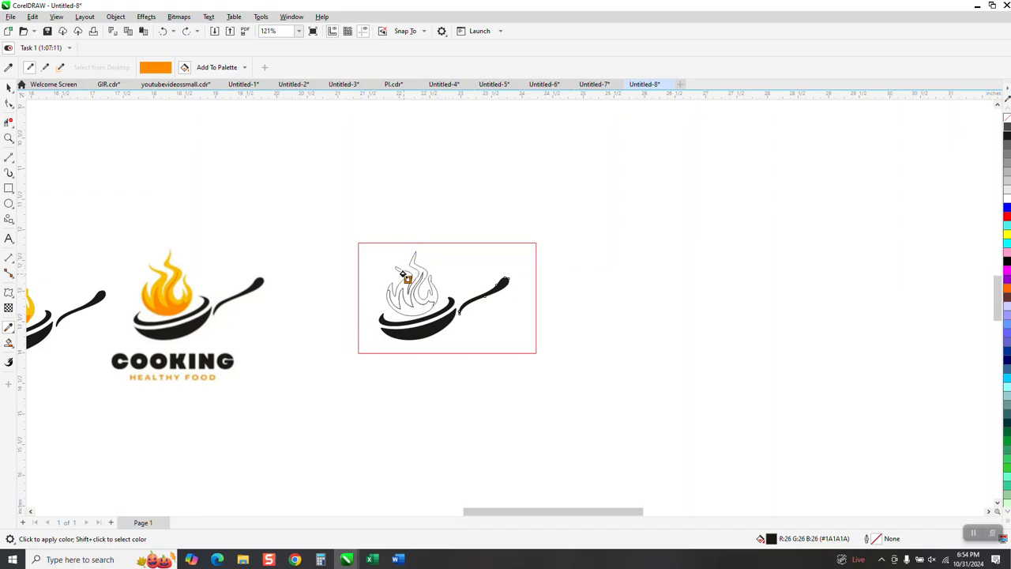
pyautogui.click(404, 276)
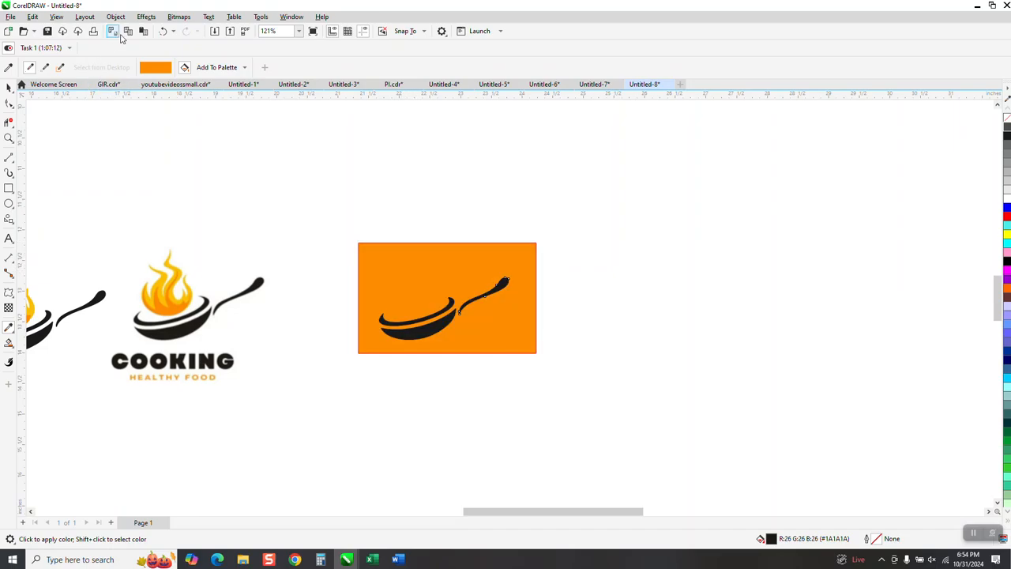
pyautogui.click(164, 31)
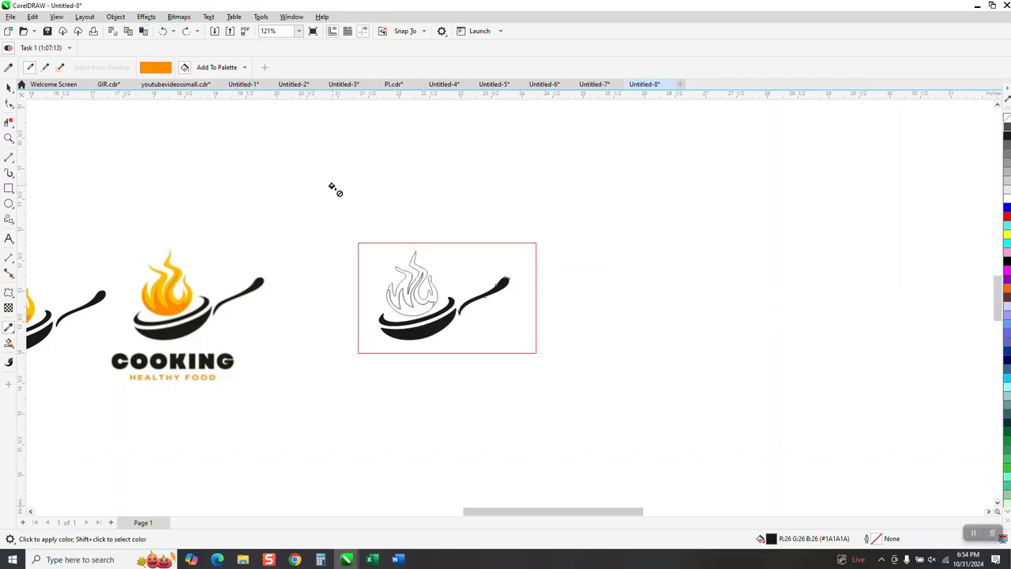
pyautogui.click(8, 138)
pyautogui.moveTo(357, 230); pyautogui.dragTo(534, 349)
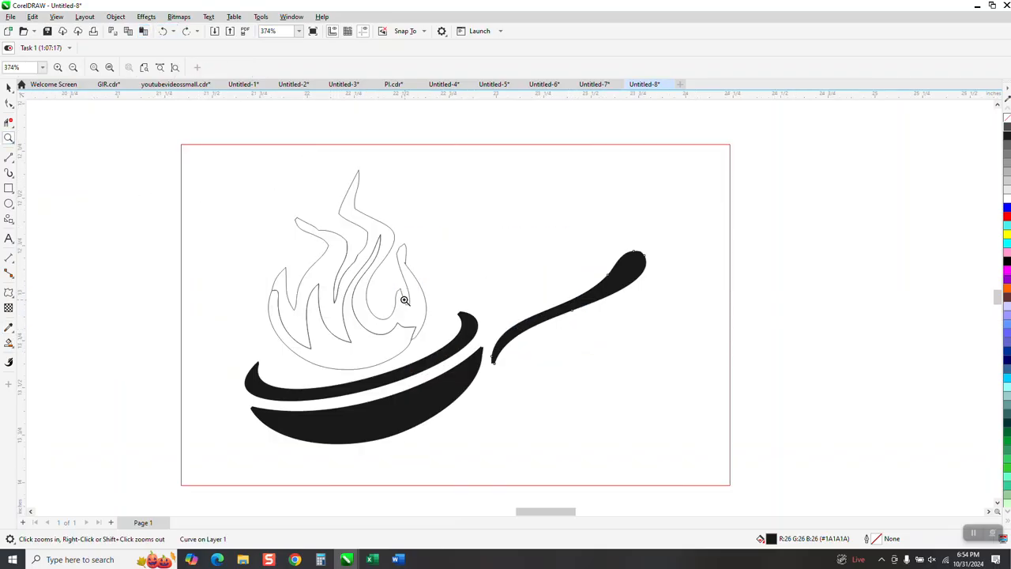
pyautogui.click(9, 87)
pyautogui.scroll(-1, 463, 259)
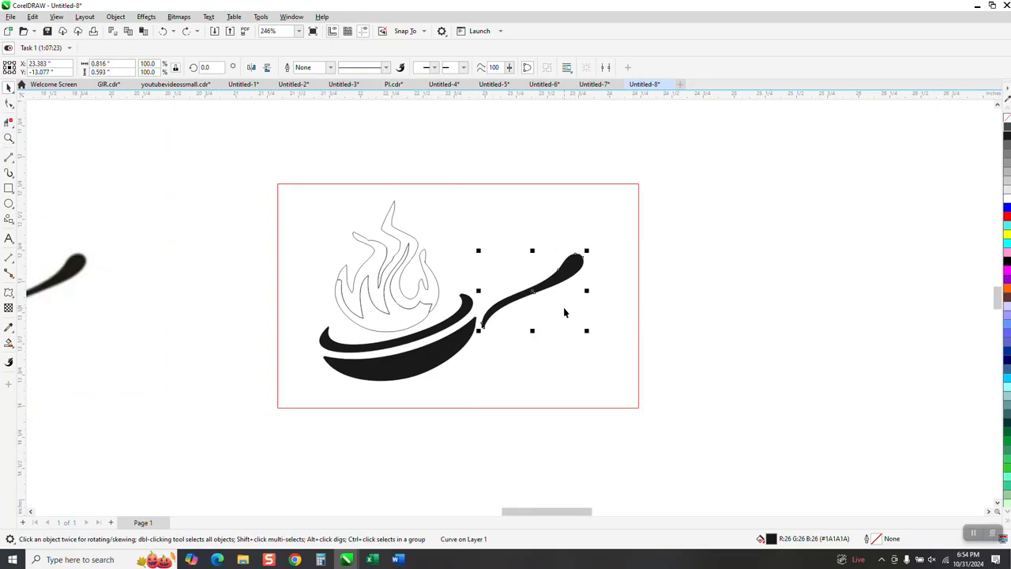
# Move the filled handle, pan body and pan rim 4 inches right, clear of the traced outlines
pyautogui.press('Right')
pyautogui.click(468, 341)
pyautogui.press('Right')
pyautogui.click(470, 312)
pyautogui.press('Right')
pyautogui.scroll(-1, 562, 278)
pyautogui.click(562, 278)
pyautogui.click(602, 293)
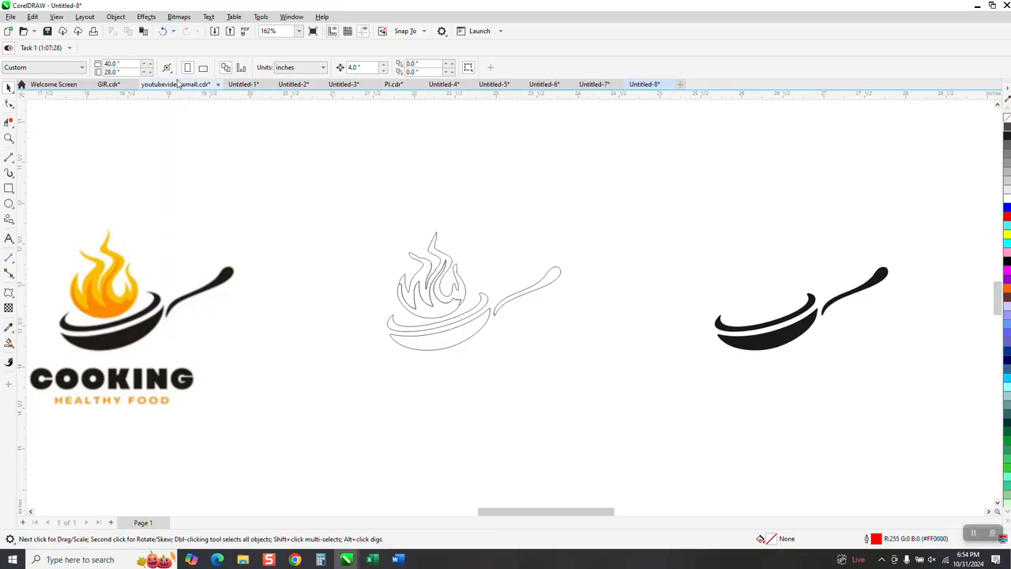
pyautogui.click(163, 33)
# Delete the leftover handle outline and move the red rectangle 4 inches up, off the tracing
pyautogui.click(624, 232)
pyautogui.click(555, 270)
pyautogui.click(558, 273)
pyautogui.moveTo(622, 236); pyautogui.dragTo(585, 291)
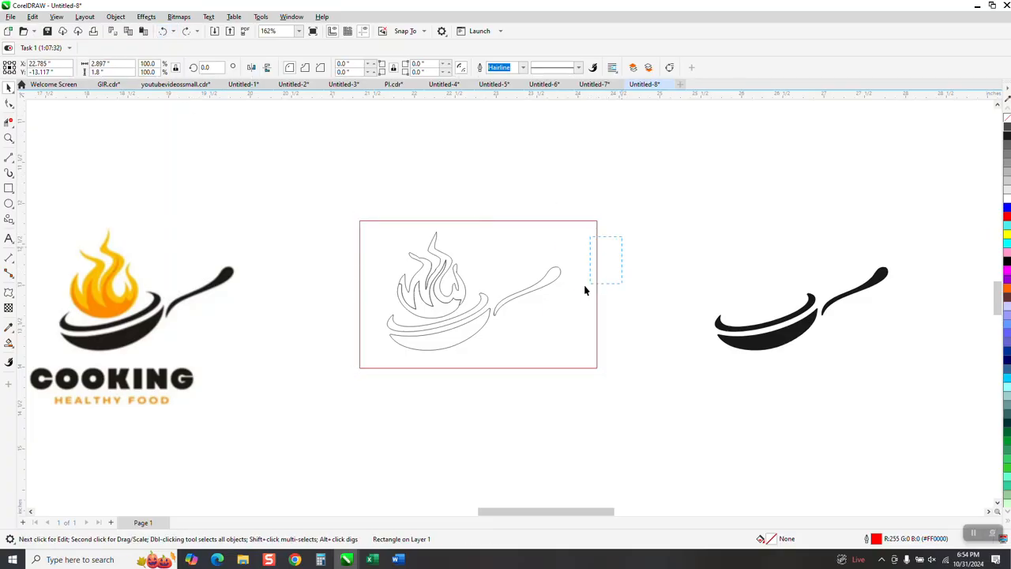
pyautogui.moveTo(475, 332); pyautogui.dragTo(476, 329)
pyautogui.press('Delete')
pyautogui.click(477, 328)
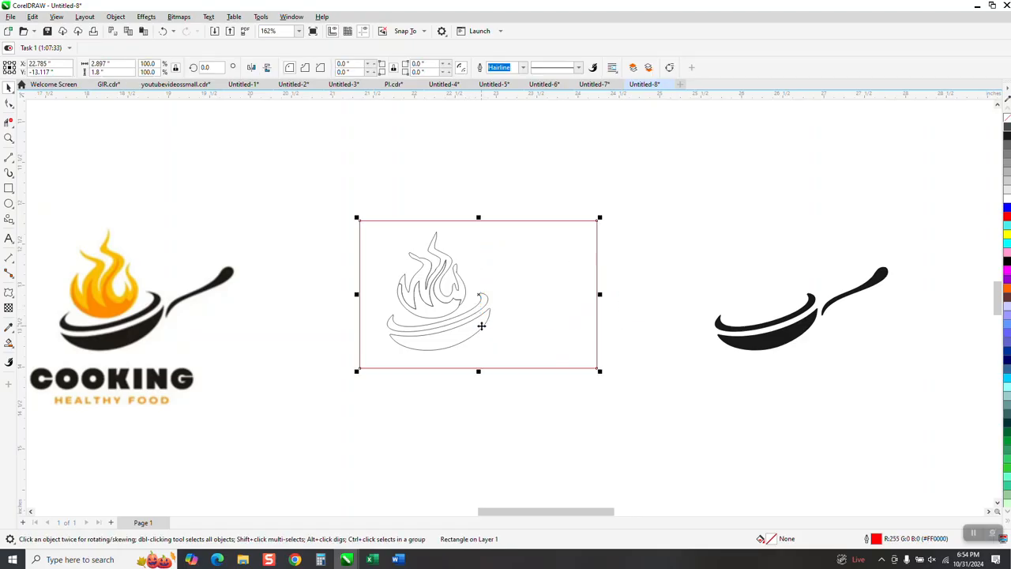
pyautogui.press('Up')
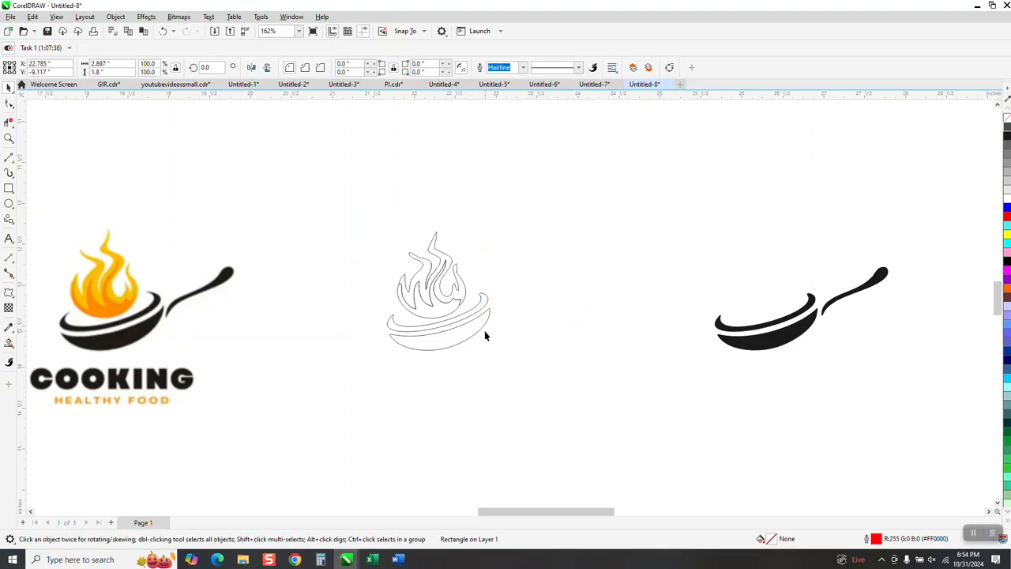
# Delete the leftover pan rim and pan body outlines, and move the main flame outline 4 inches right over the filled pan
pyautogui.click(487, 301)
pyautogui.press('Delete')
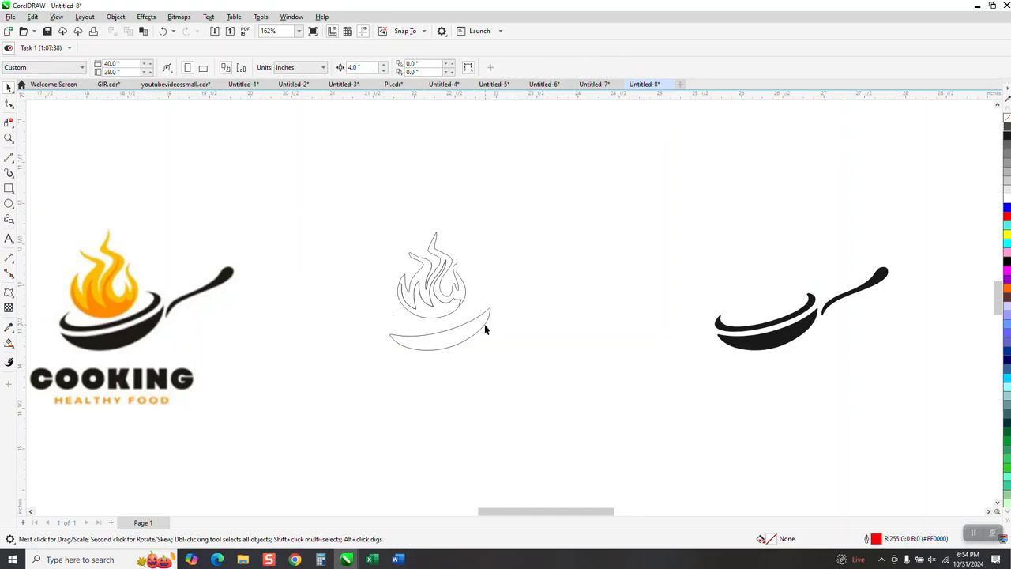
pyautogui.click(465, 293)
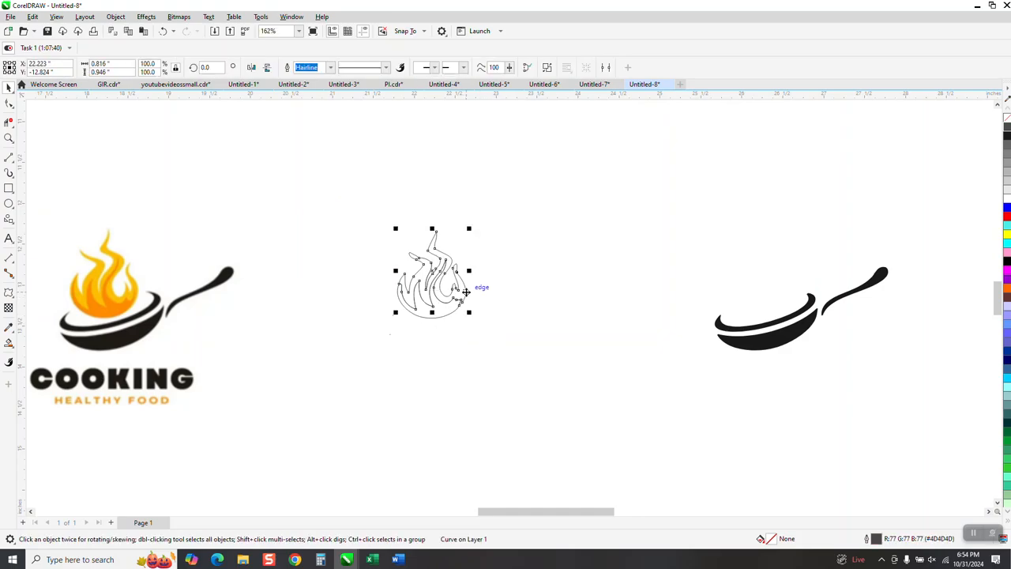
pyautogui.press('Right')
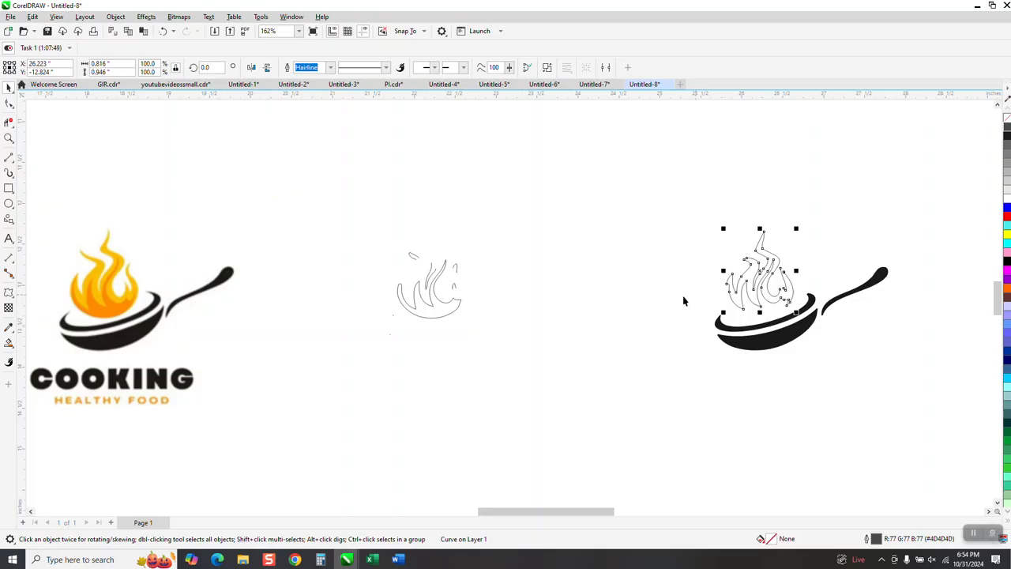
# Examine the moved flame outline and the leftover flame segments up close for gaps and missing pieces
pyautogui.click(10, 138)
pyautogui.moveTo(767, 292); pyautogui.dragTo(804, 317)
pyautogui.rightClick(584, 281)
pyautogui.rightClick(582, 284)
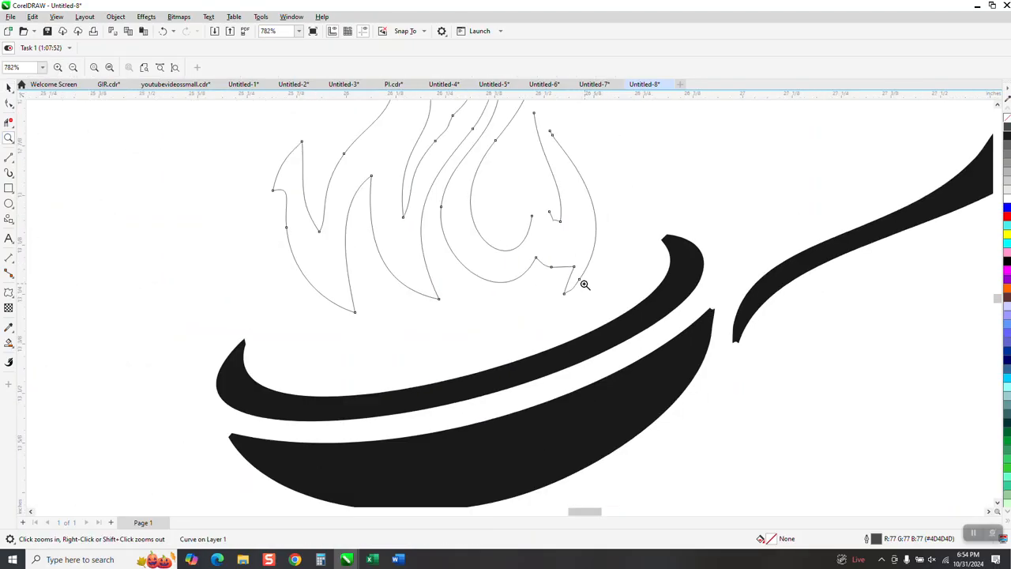
pyautogui.rightClick(344, 278)
pyautogui.rightClick(100, 290)
pyautogui.rightClick(284, 316)
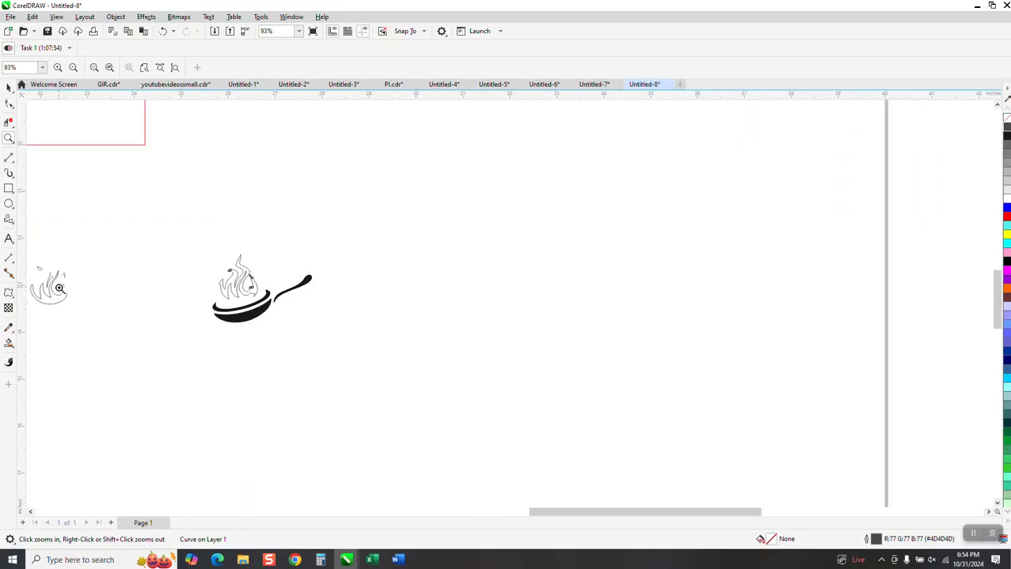
pyautogui.moveTo(54, 270); pyautogui.dragTo(103, 301)
pyautogui.rightClick(231, 274)
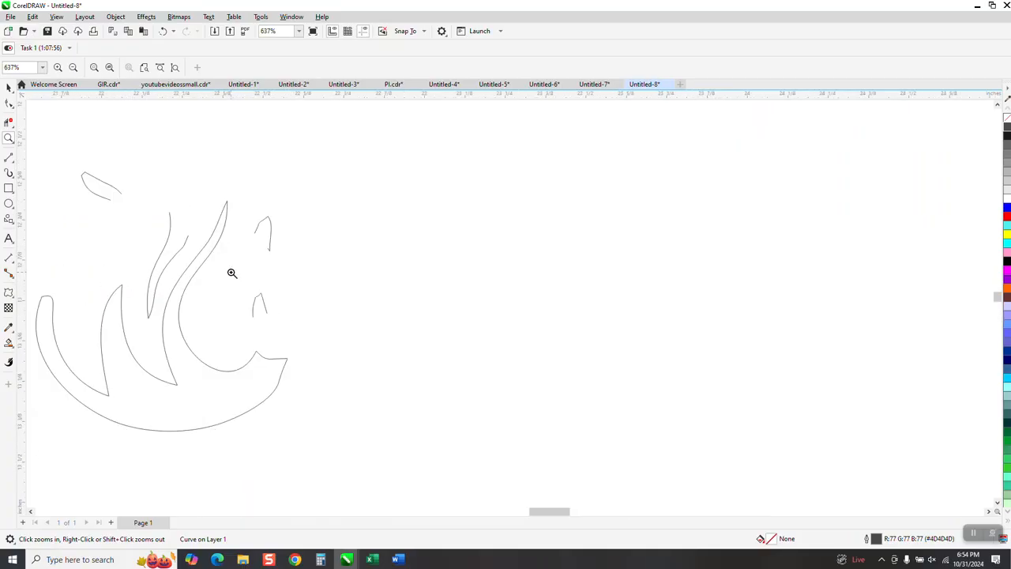
pyautogui.rightClick(232, 275)
# Move the flame's loose outline pieces, the left tip, two right tips and inner sliver, 4 inches right onto the moved flame
pyautogui.click(9, 89)
pyautogui.scroll(-1, 341, 281)
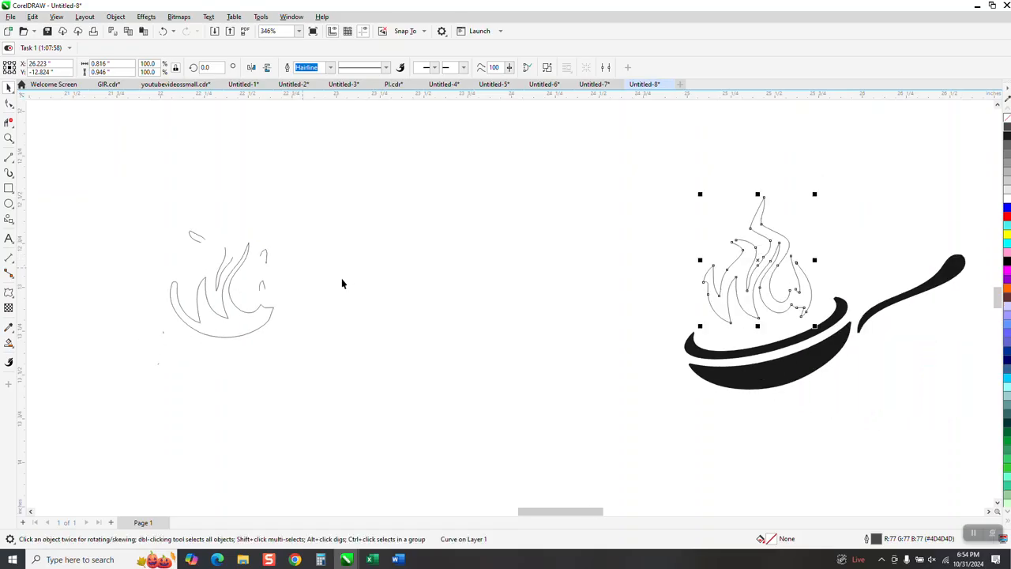
pyautogui.click(262, 286)
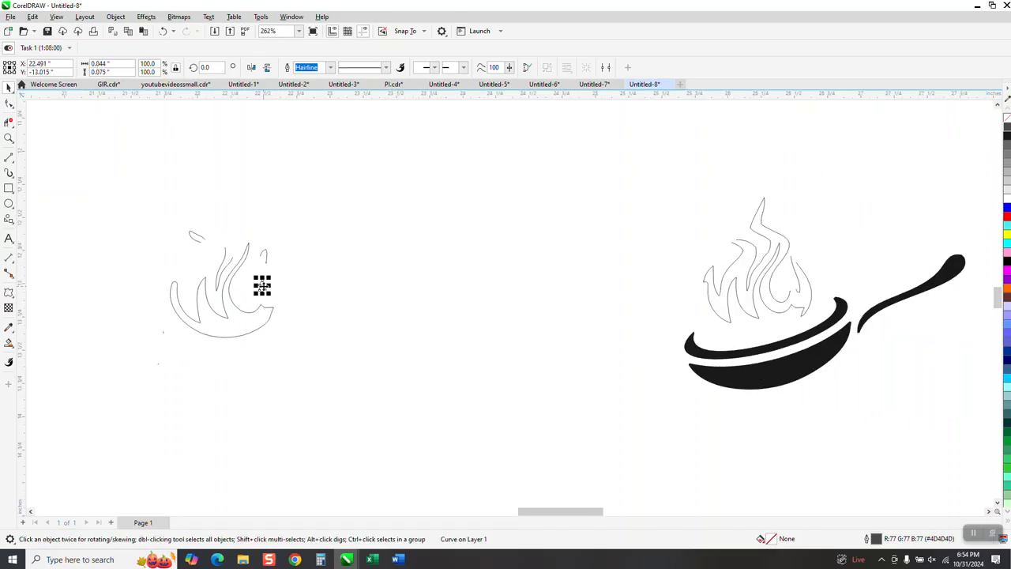
pyautogui.press('Right')
pyautogui.click(202, 241)
pyautogui.press('Right')
pyautogui.click(270, 256)
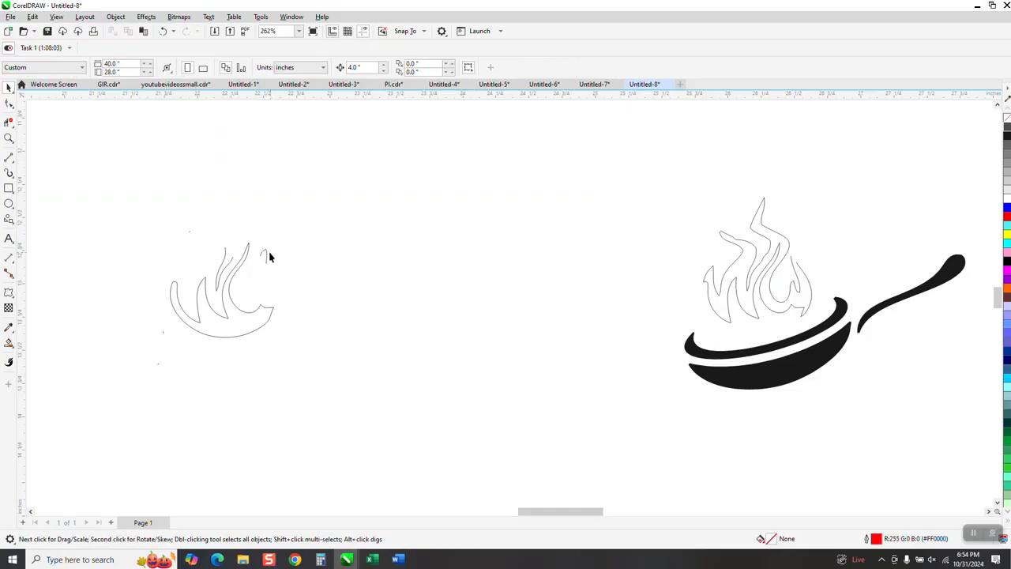
pyautogui.click(265, 252)
pyautogui.press('Right')
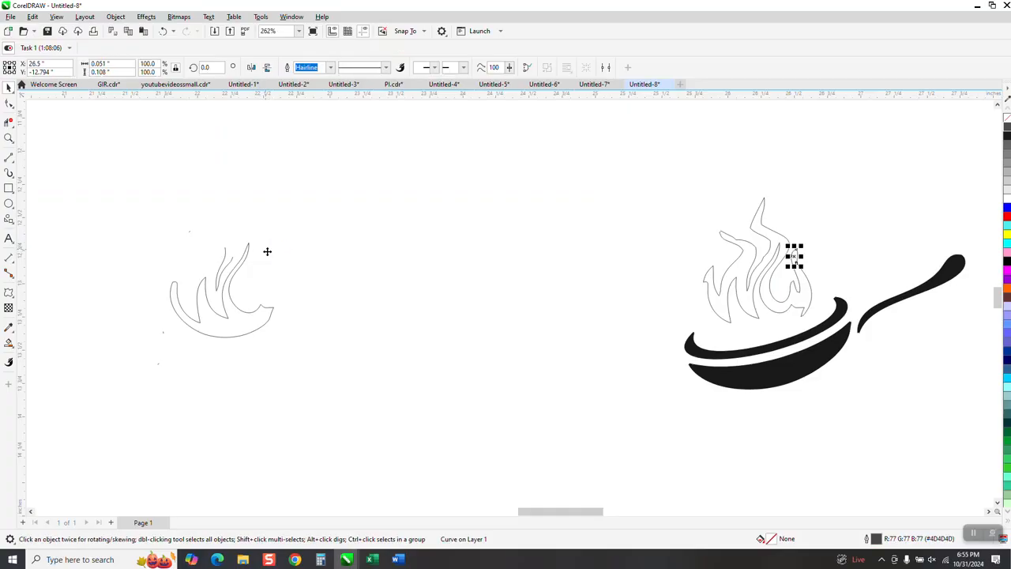
pyautogui.click(224, 271)
pyautogui.press('Right')
pyautogui.click(225, 271)
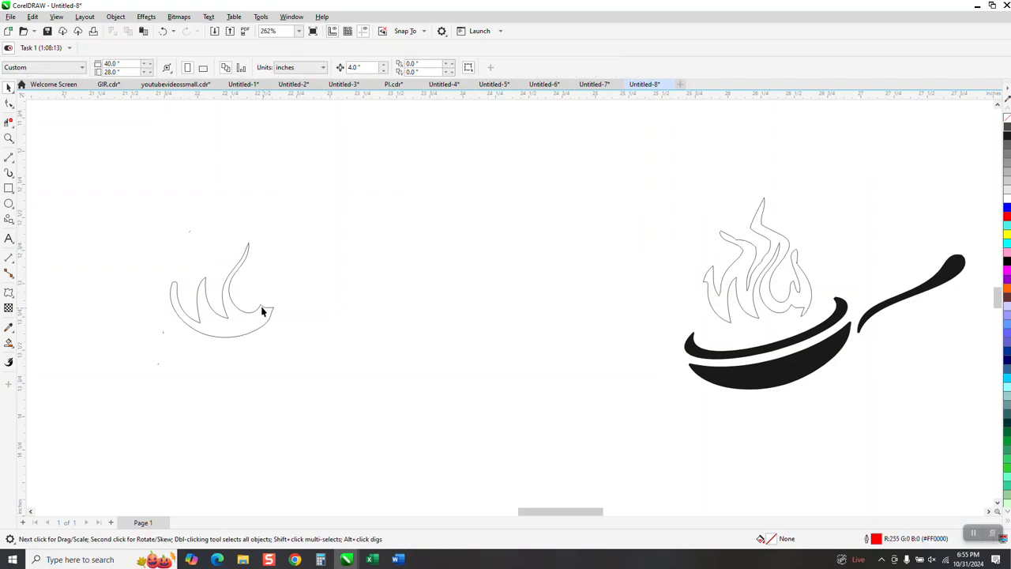
# Draw a rectangle about 1.77 by 1.13 inches around the leftover flame base and one about 1 inch wide enclosing the moved flame
pyautogui.click(9, 188)
pyautogui.moveTo(99, 209); pyautogui.dragTo(333, 359)
pyautogui.moveTo(684, 200); pyautogui.dragTo(817, 342)
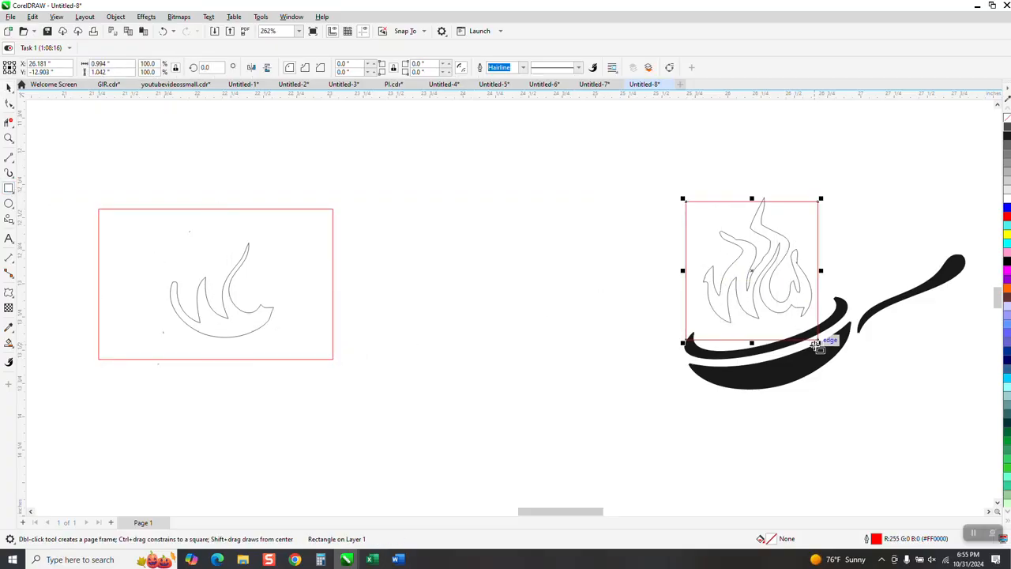
pyautogui.moveTo(751, 199); pyautogui.dragTo(751, 183)
# Smart Fill the flame base and the moved upper flame with near-black (#1A1A1A) and no outline
pyautogui.click(8, 342)
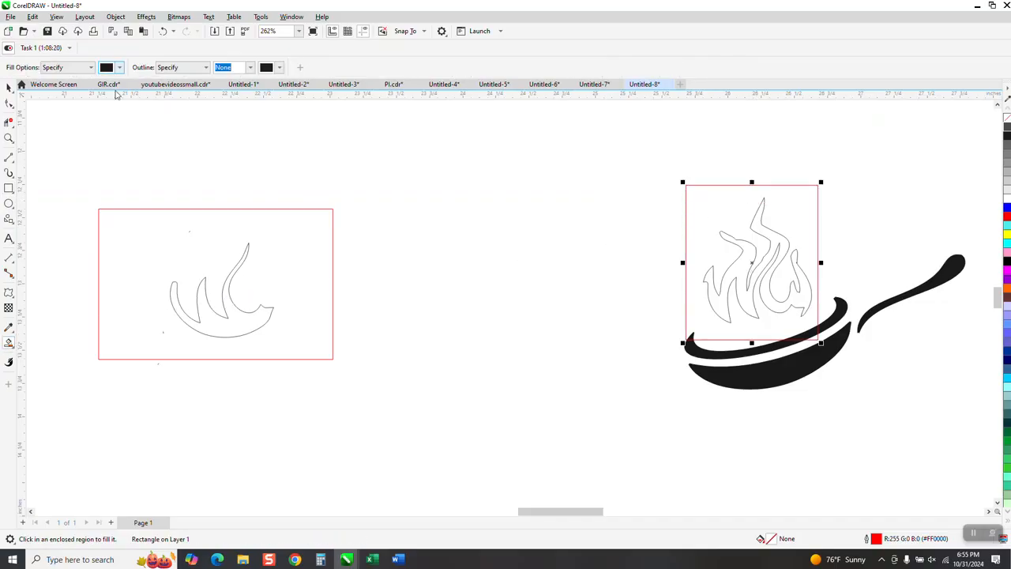
pyautogui.click(254, 320)
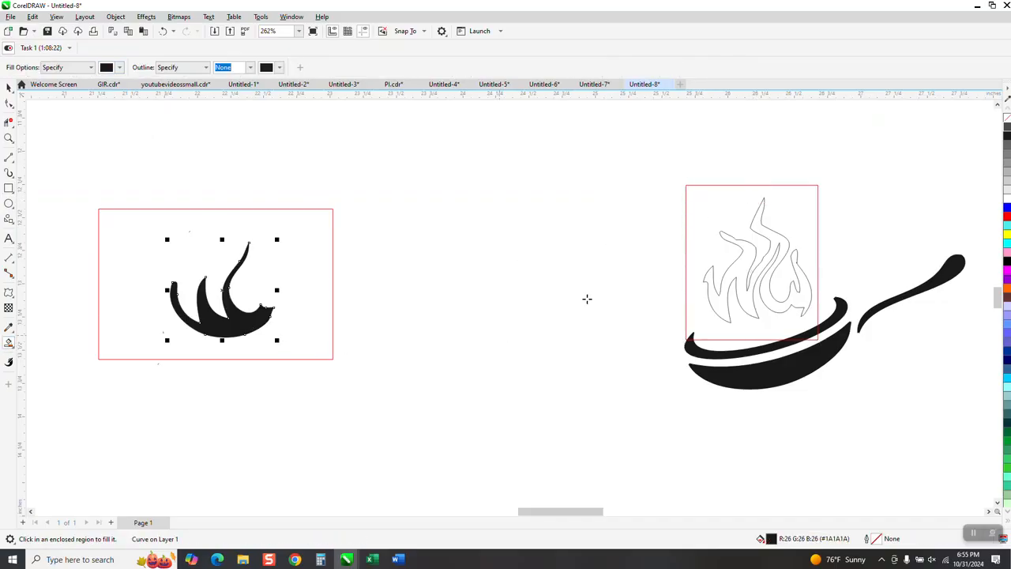
pyautogui.click(734, 270)
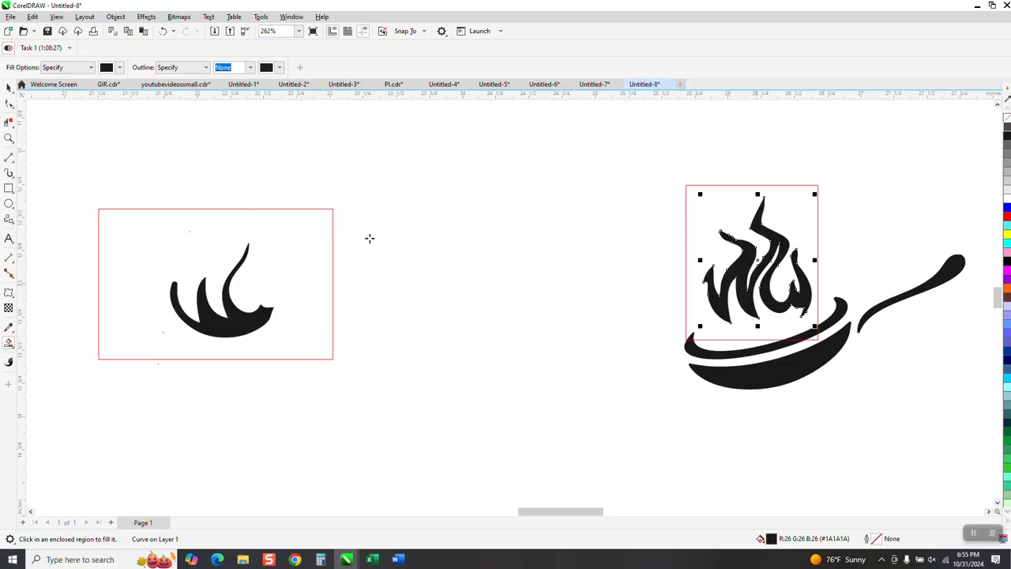
# Delete the two red rectangles around the flame base and the upper flame
pyautogui.press('space')
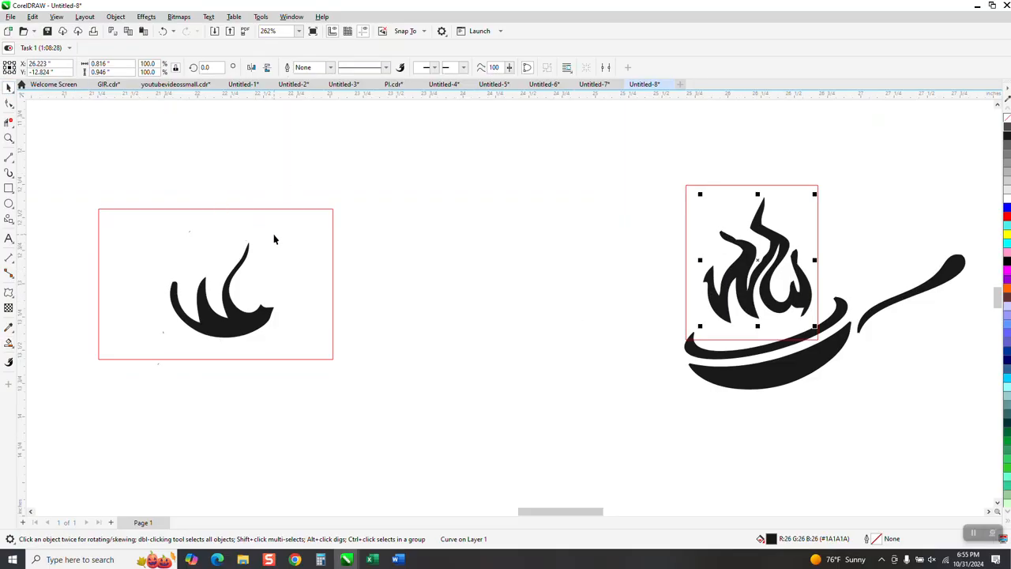
pyautogui.click(274, 236)
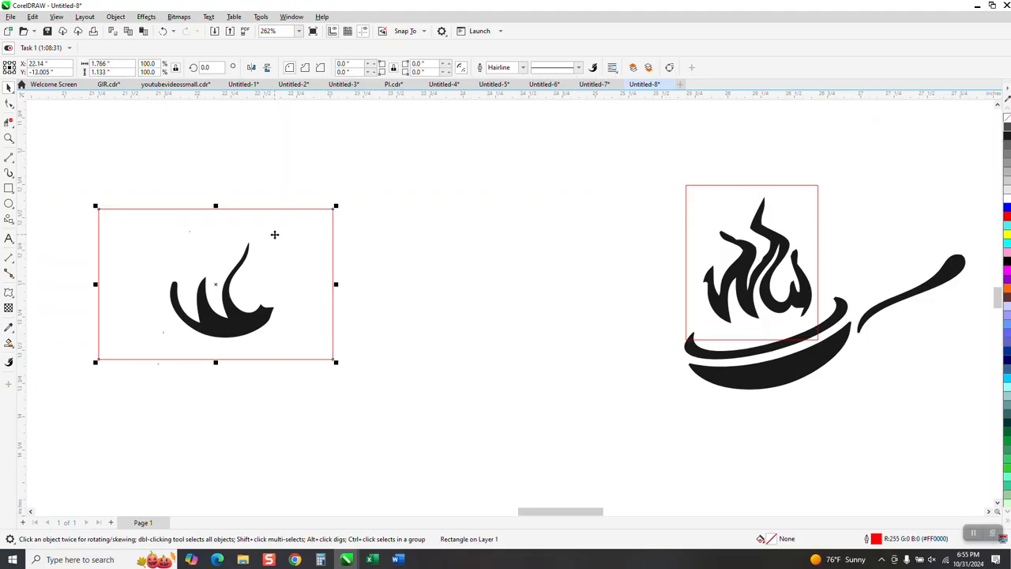
pyautogui.press('Delete')
pyautogui.click(686, 221)
pyautogui.press('Delete')
# Move the filled flame base 4 inches right under the upper flame and remove the fill from all the flame shapes
pyautogui.click(238, 331)
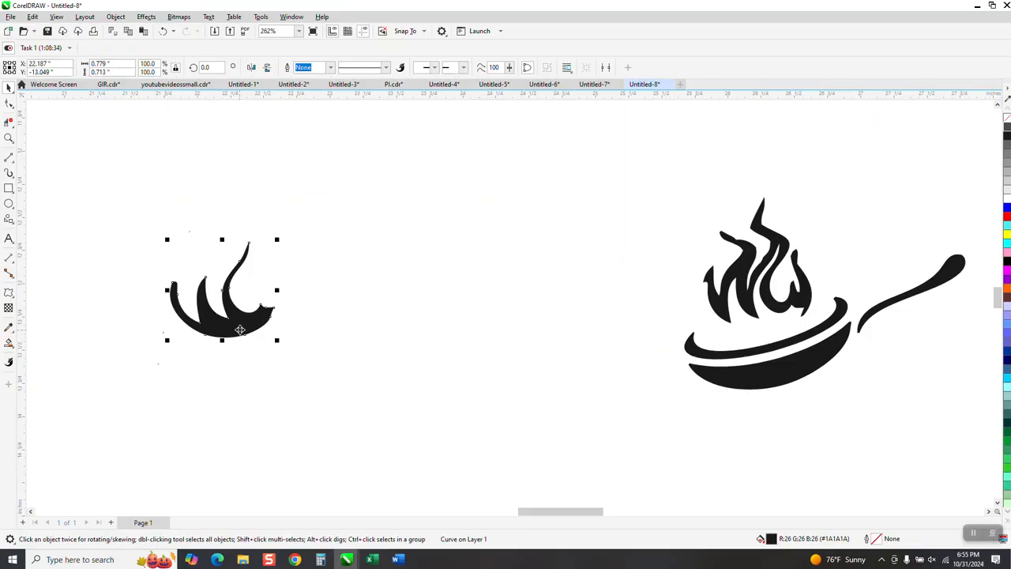
pyautogui.press('Right')
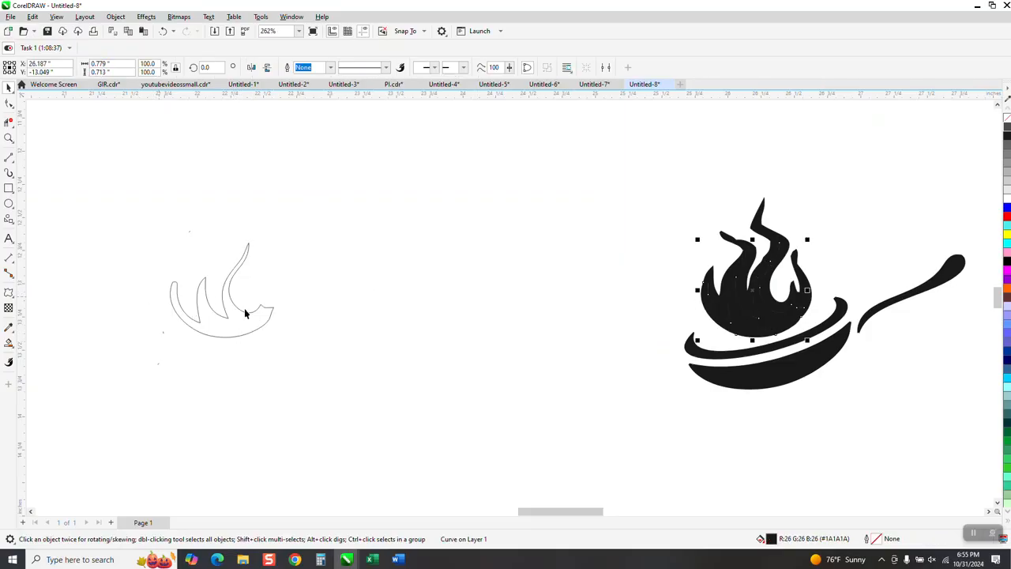
pyautogui.moveTo(664, 194); pyautogui.dragTo(818, 350)
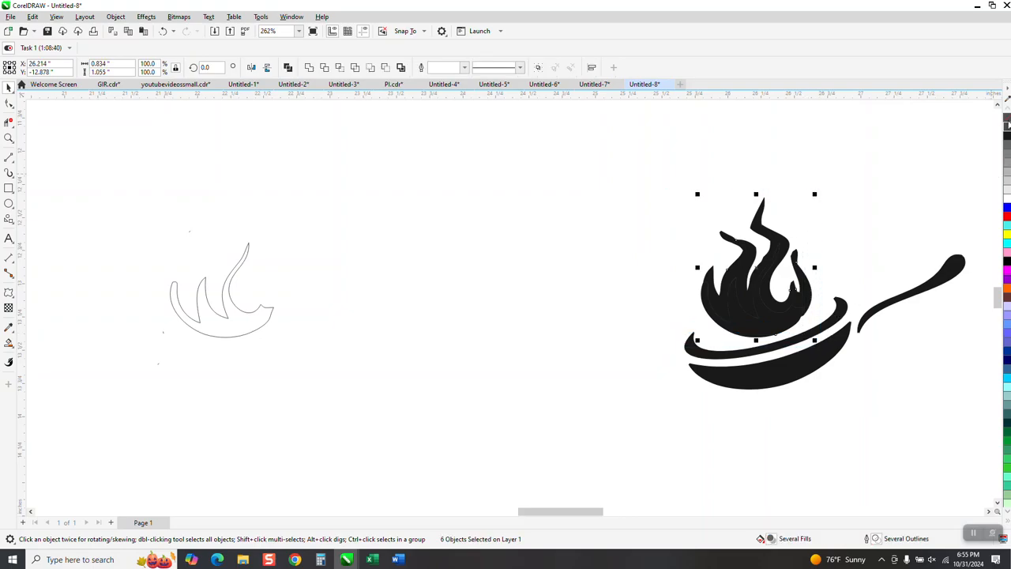
pyautogui.click(1006, 119)
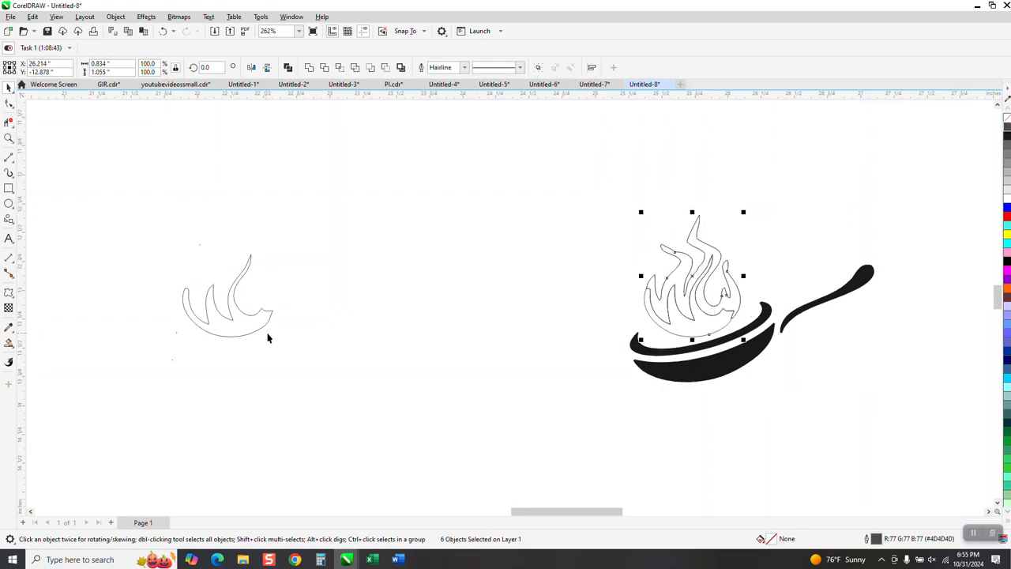
# Place the original logo bitmap beside the redrawn pan and fill the flame base with orange sampled from the bitmap's flame
pyautogui.scroll(-2, 266, 338)
pyautogui.moveTo(80, 303); pyautogui.dragTo(833, 276)
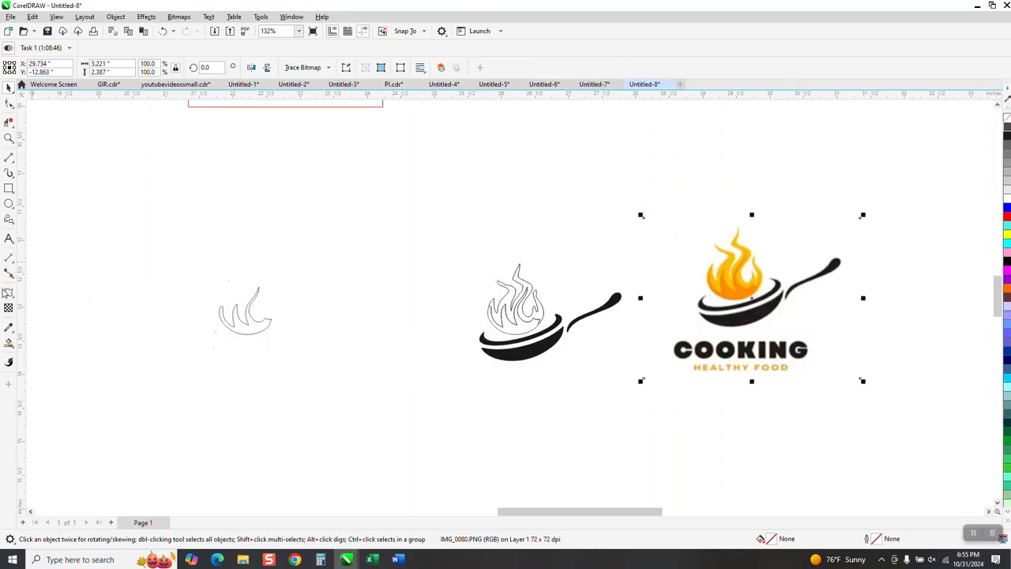
pyautogui.click(7, 326)
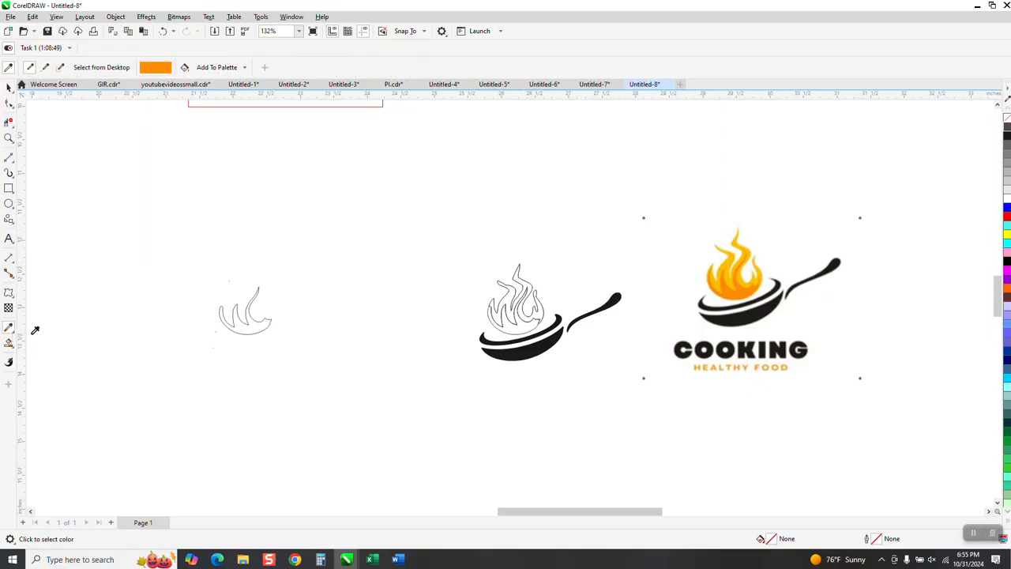
pyautogui.click(749, 288)
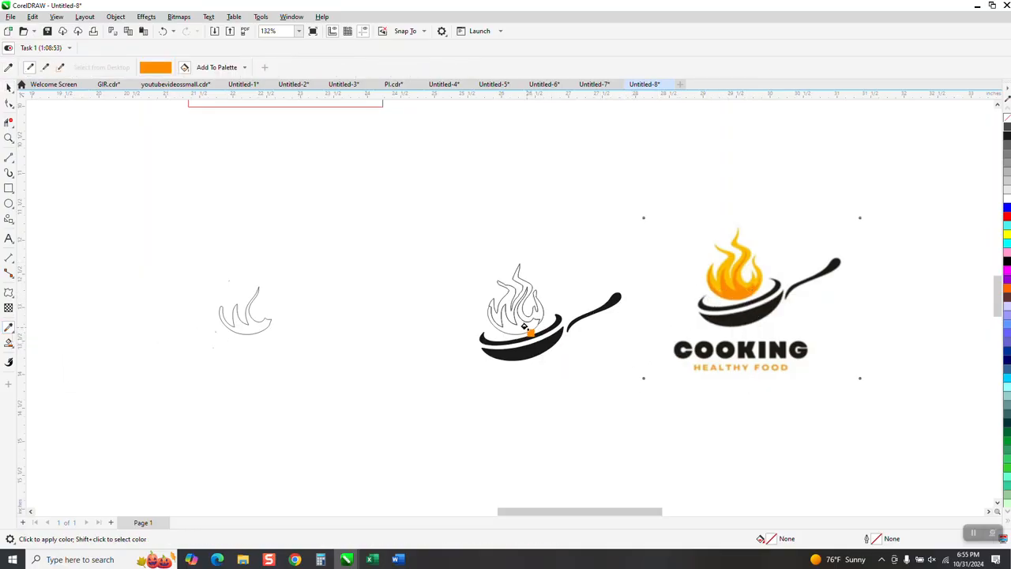
pyautogui.click(521, 325)
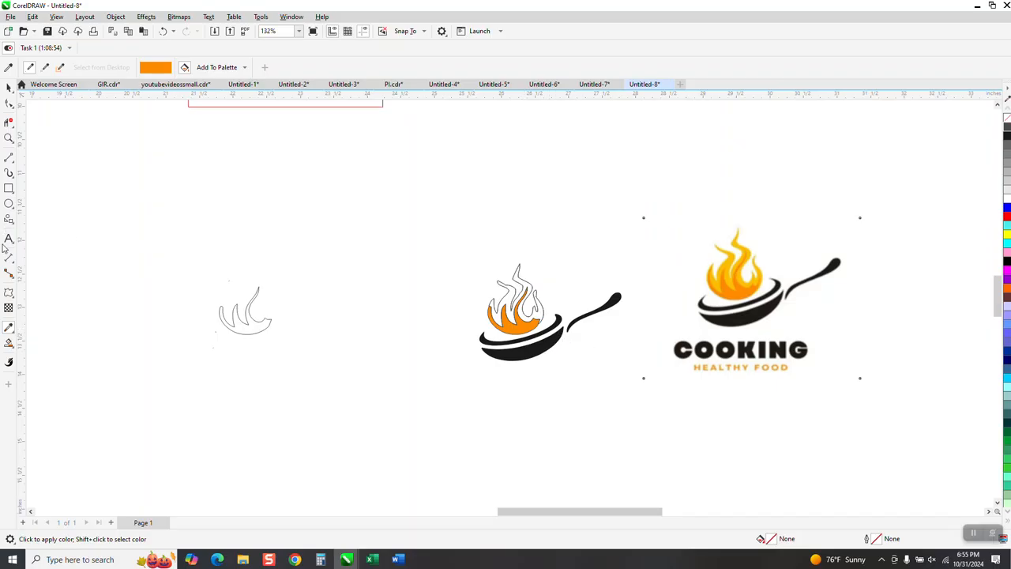
# Sample the yellow from the upper flame in the original logo bitmap with the Color Eyedropper
pyautogui.click(13, 334)
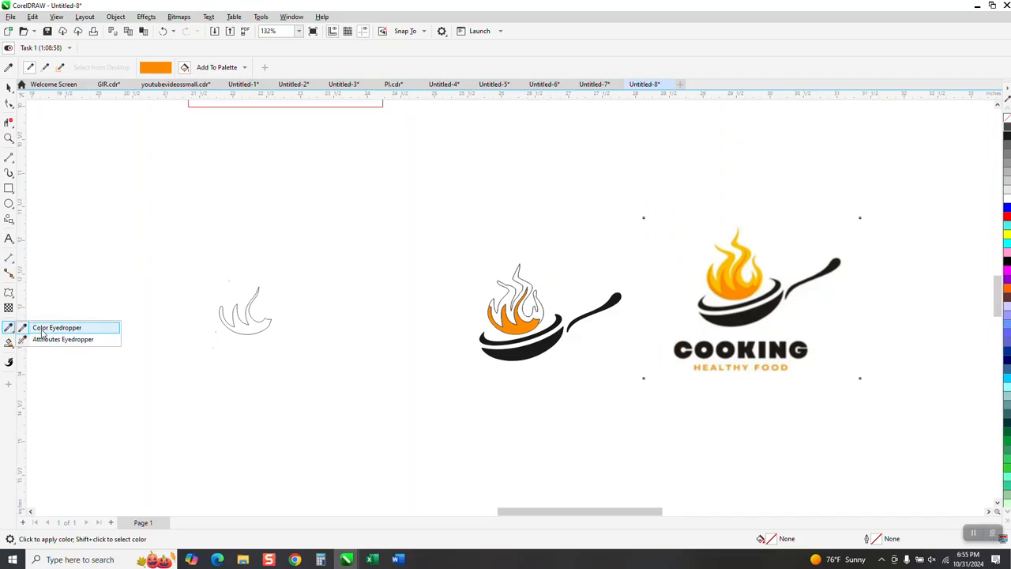
pyautogui.click(45, 329)
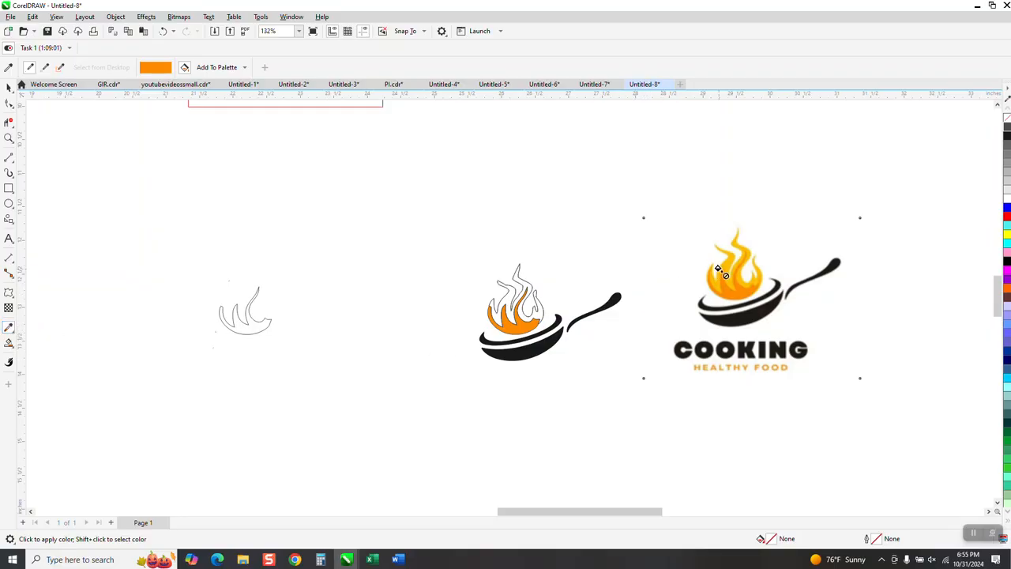
pyautogui.click(11, 328)
pyautogui.click(34, 330)
pyautogui.click(9, 88)
pyautogui.click(11, 328)
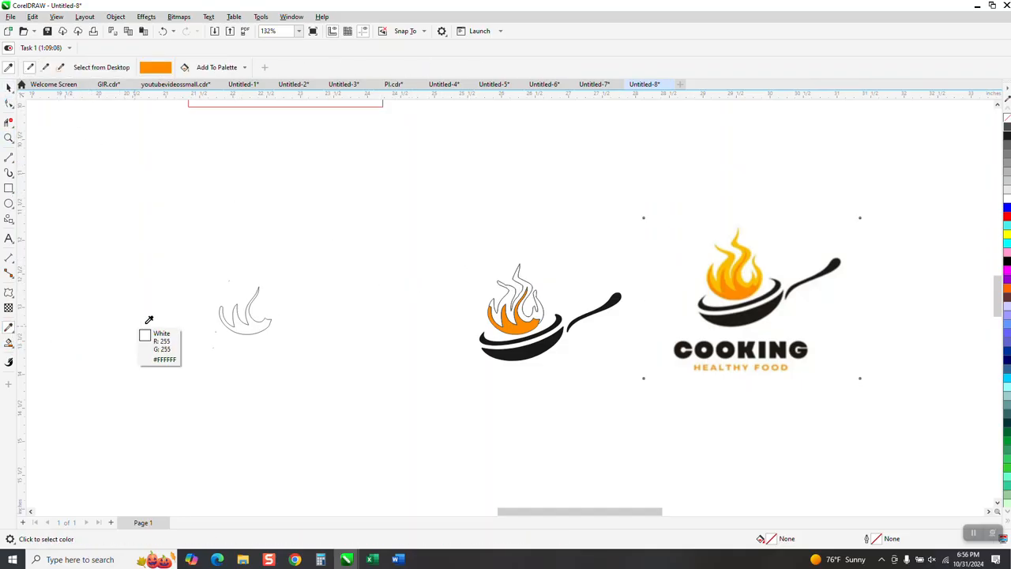
pyautogui.click(725, 264)
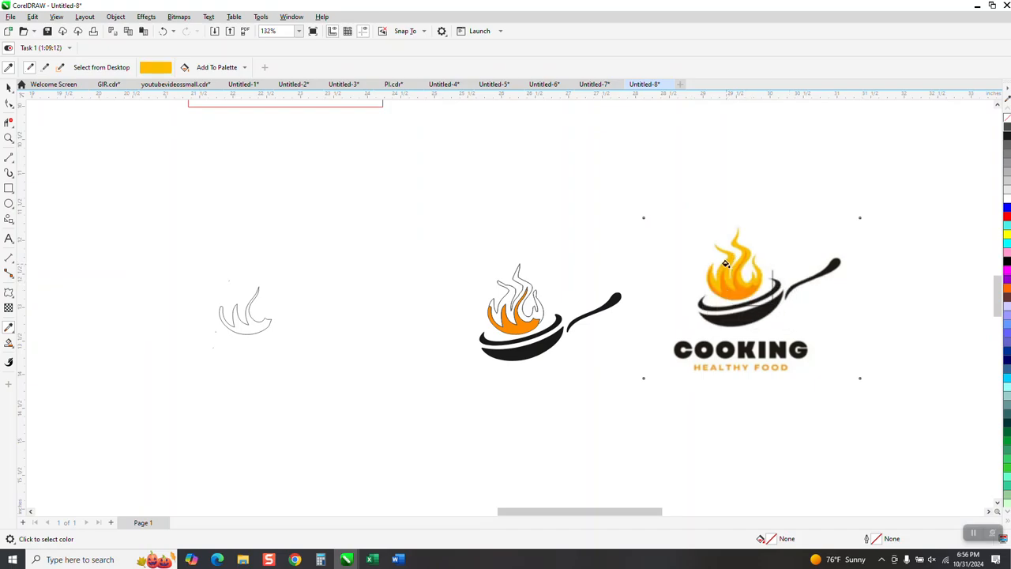
# Try applying the sampled yellow to the upper flame, and undo the attempt
pyautogui.click(520, 279)
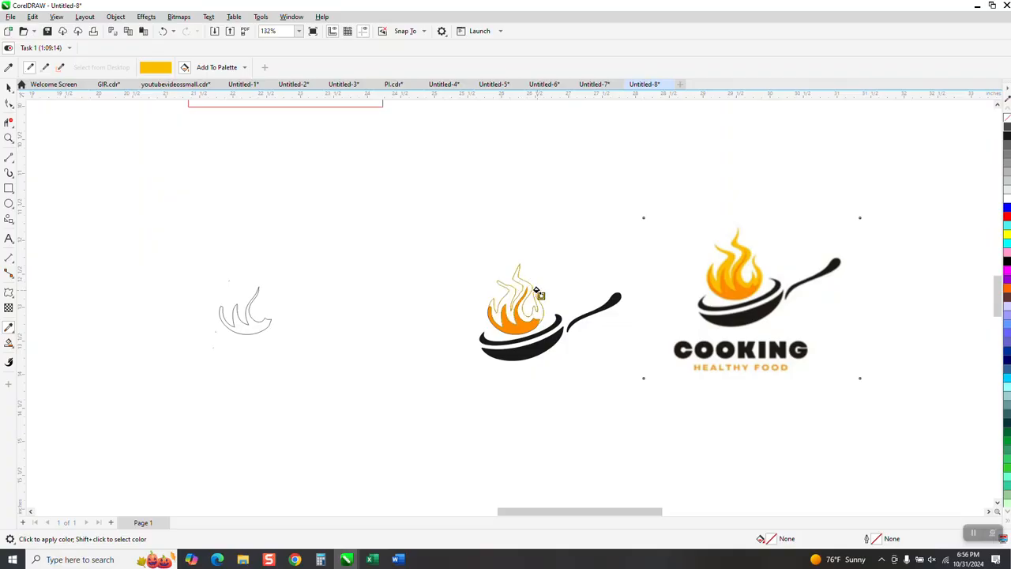
pyautogui.click(163, 31)
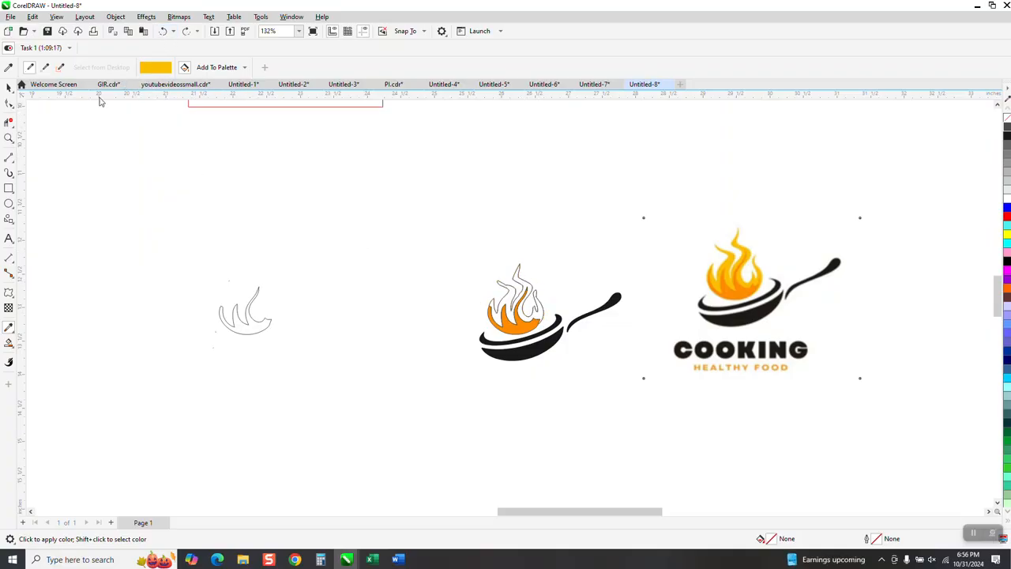
# Switch from the Color Eyedropper to the Smart Fill tool for coloring the redrawn flame
pyautogui.click(8, 137)
pyautogui.moveTo(488, 280); pyautogui.dragTo(594, 363)
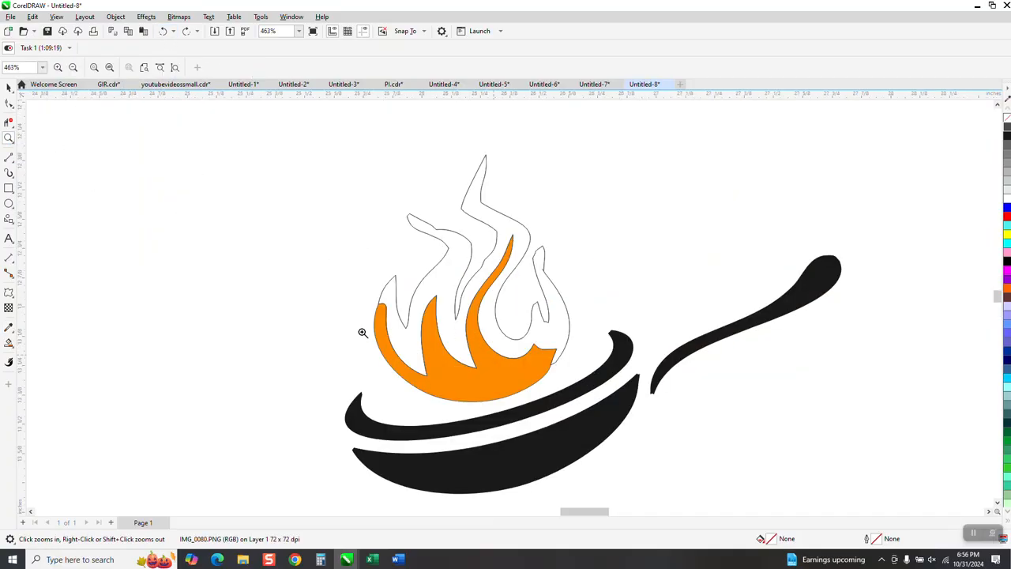
pyautogui.click(9, 327)
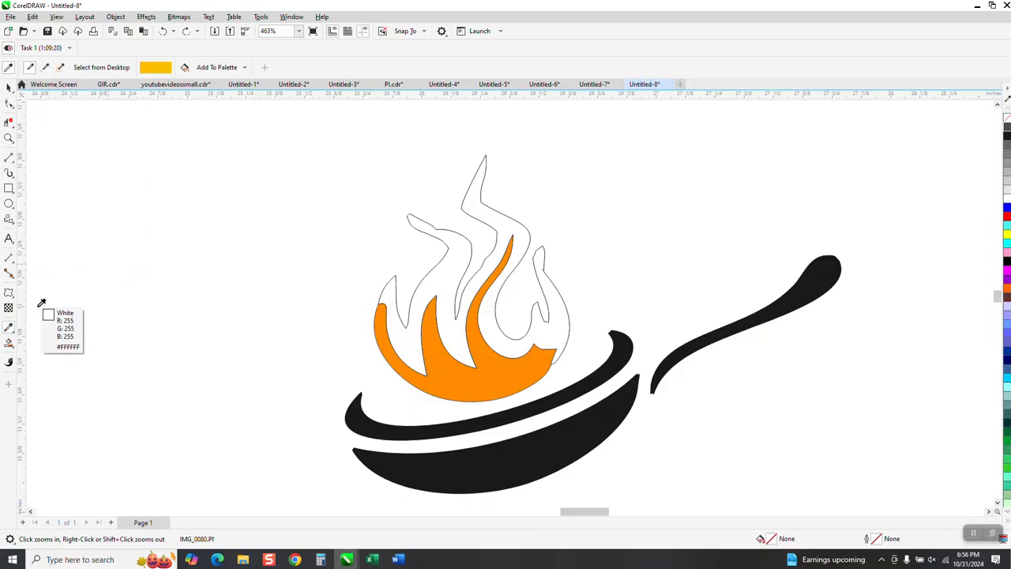
pyautogui.click(15, 351)
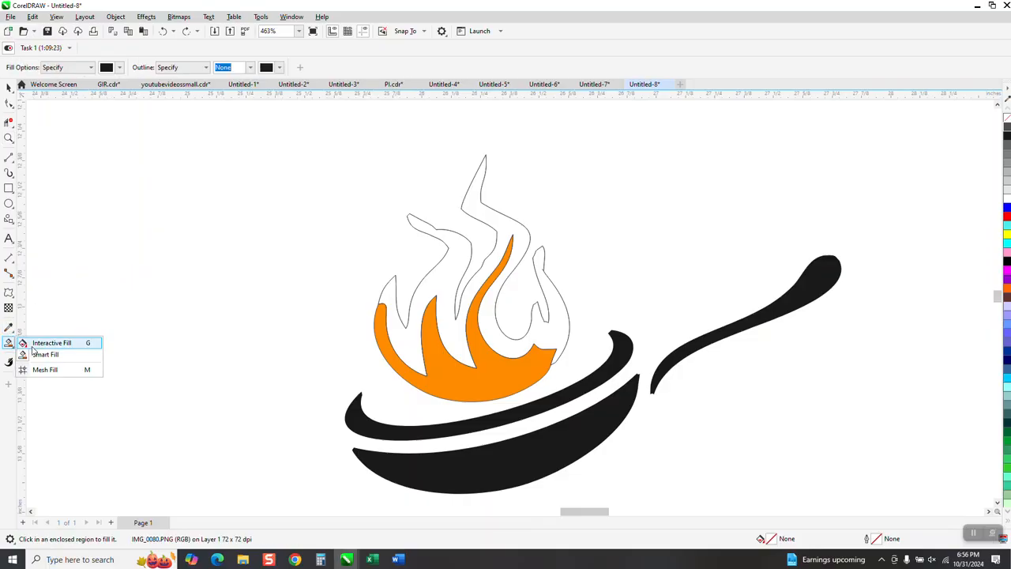
pyautogui.click(111, 68)
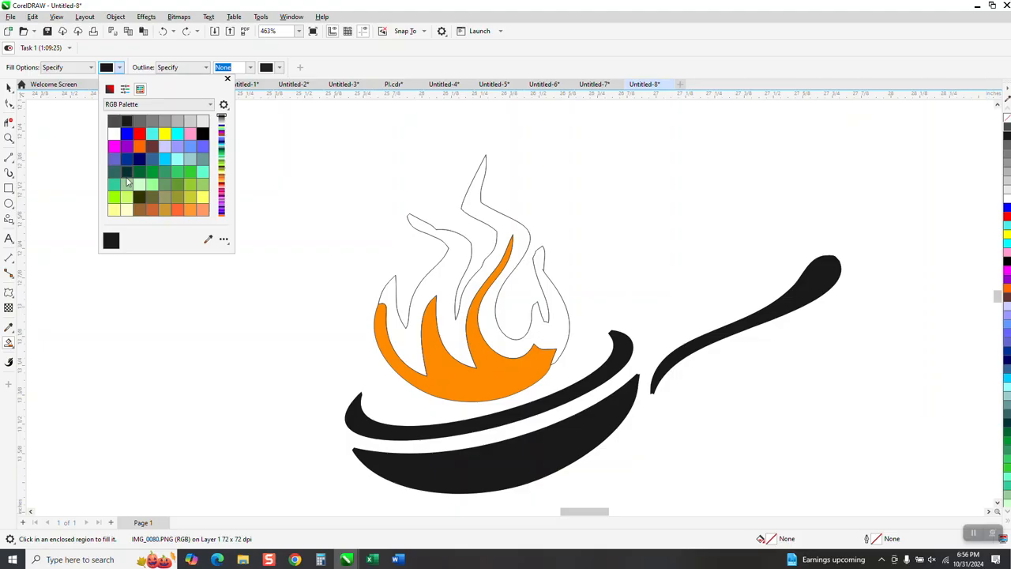
pyautogui.click(213, 239)
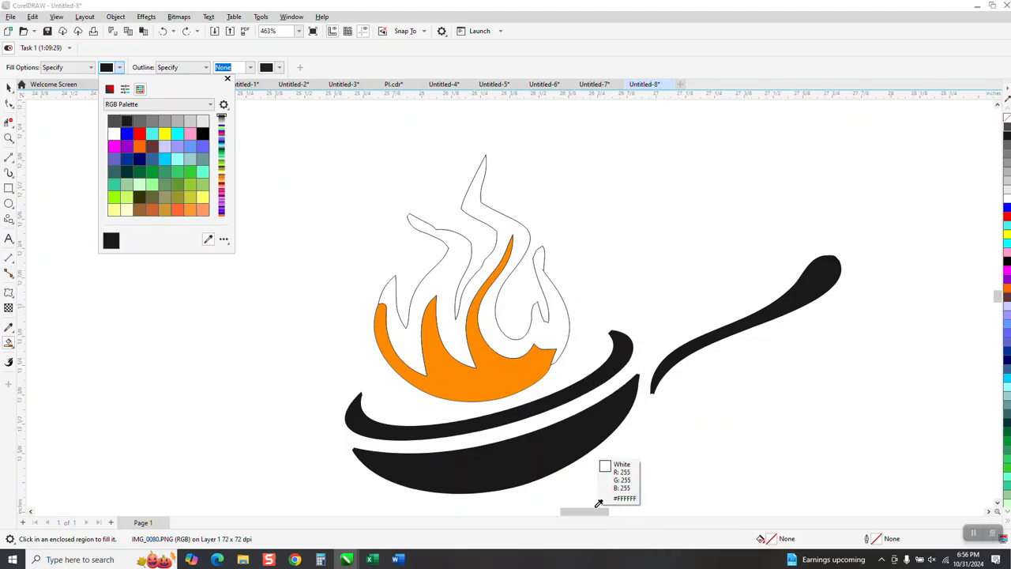
pyautogui.click(599, 458)
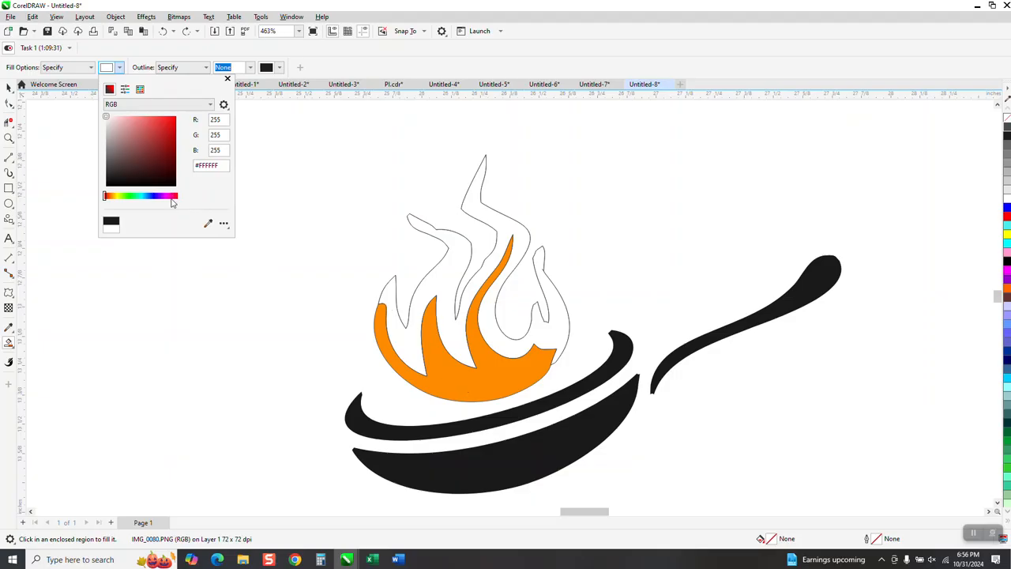
pyautogui.click(228, 79)
# Set the Smart Fill color to the yellow #FDBD02 sampled from the original bitmap's flame and fill the redrawn upper flame
pyautogui.scroll(-3, 371, 245)
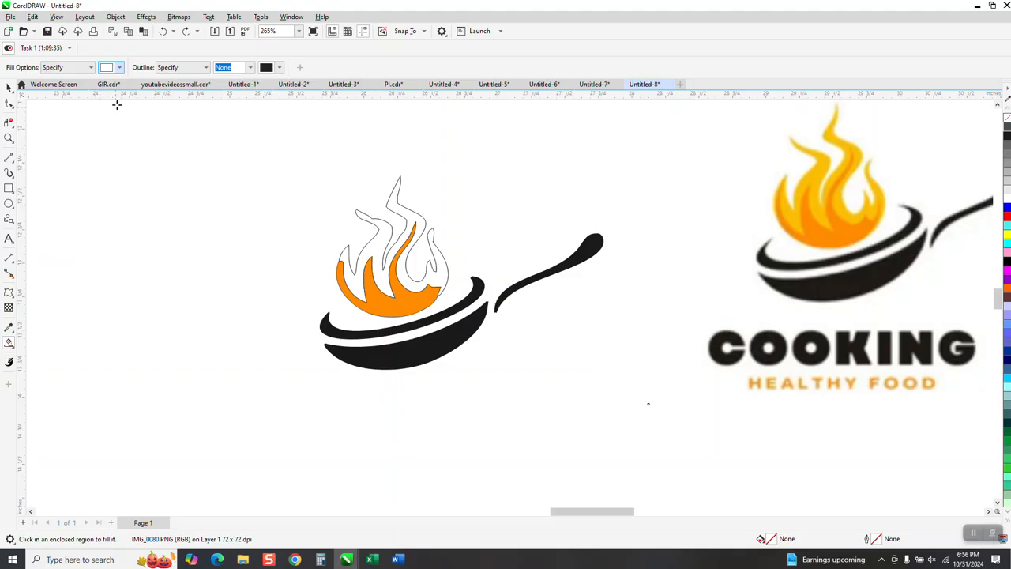
pyautogui.click(120, 67)
pyautogui.click(201, 223)
pyautogui.click(817, 178)
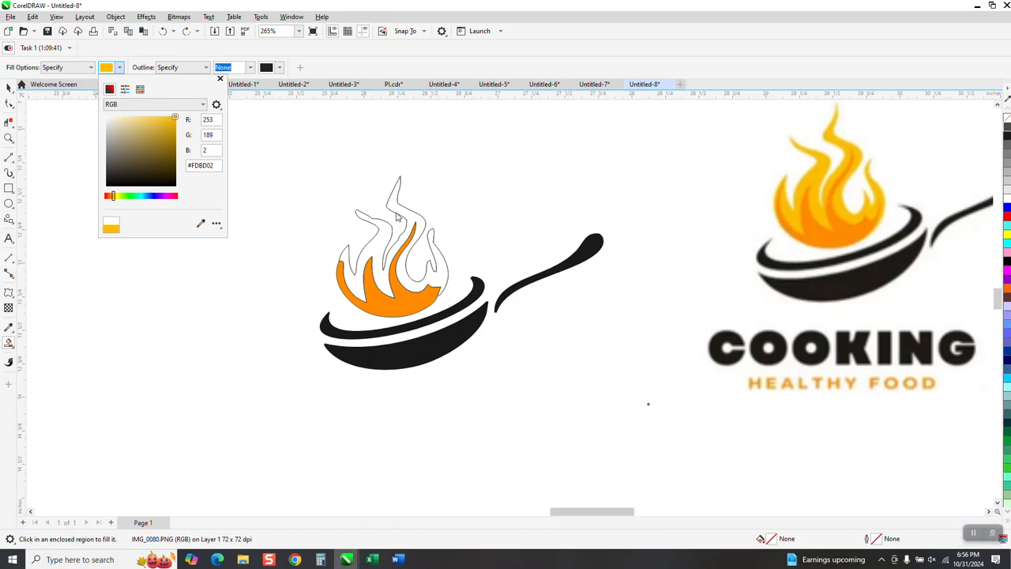
pyautogui.click(220, 81)
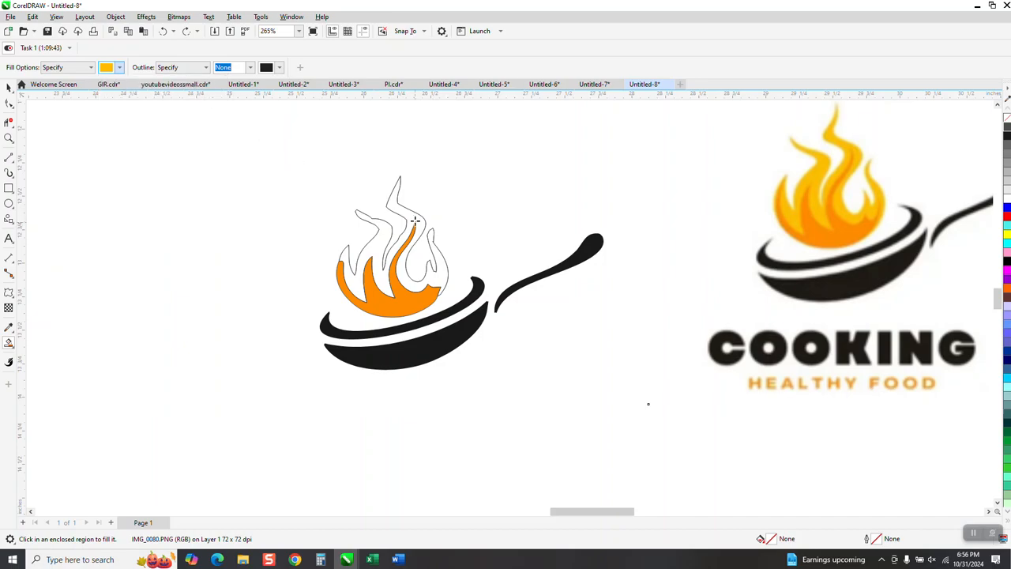
pyautogui.click(410, 217)
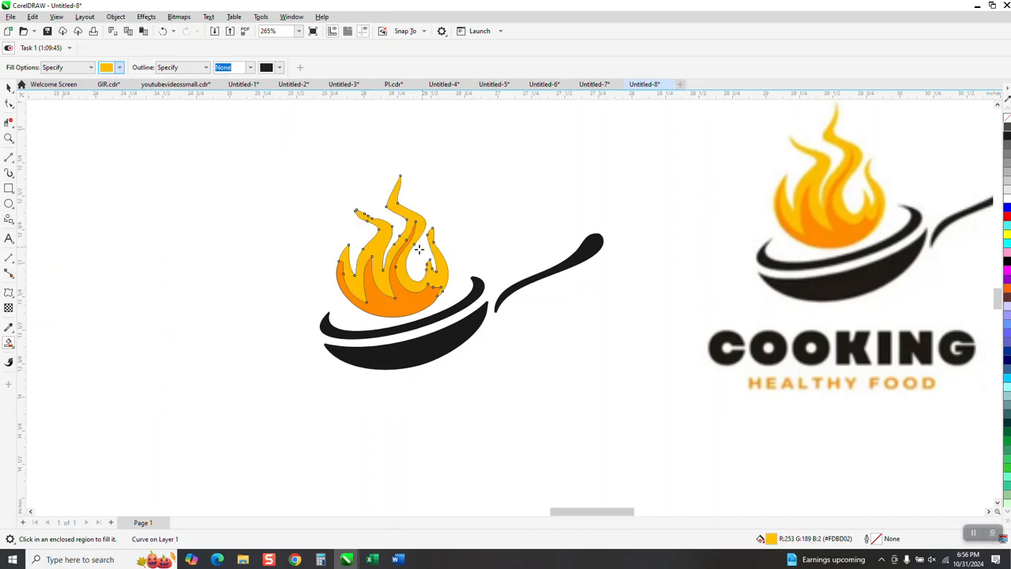
# Remove the outlines from all the shapes of the redrawn flame
pyautogui.click(9, 87)
pyautogui.moveTo(271, 161); pyautogui.dragTo(525, 360)
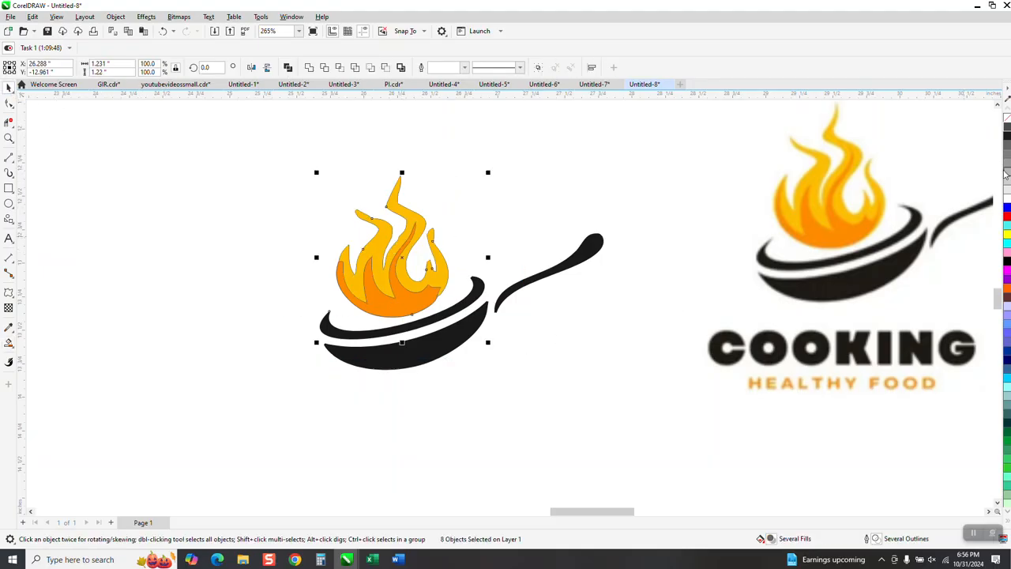
pyautogui.rightClick(1007, 121)
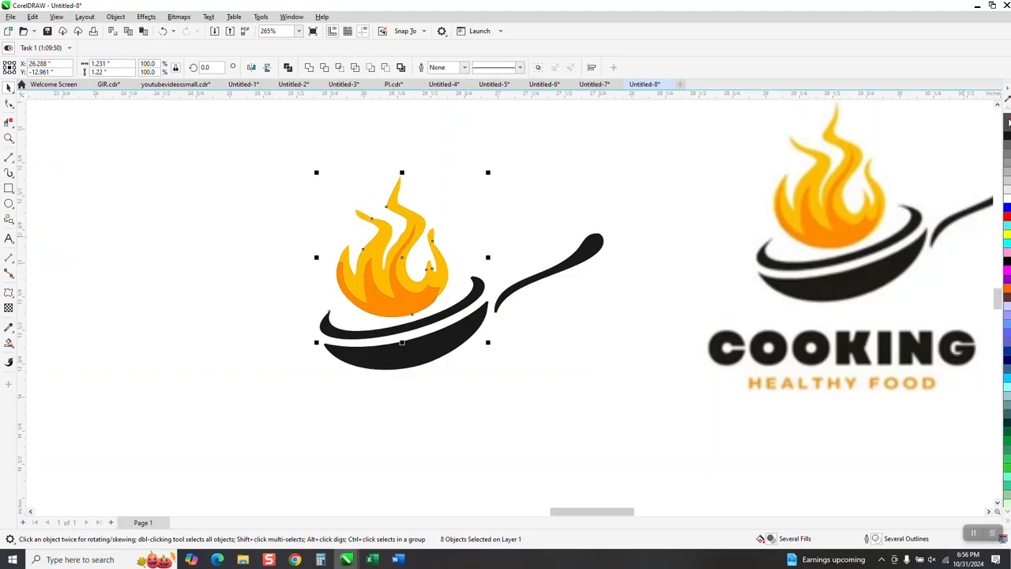
# Move the original logo bitmap to the left side of the redrawn pan and compare the two flames
pyautogui.moveTo(860, 214); pyautogui.dragTo(123, 264)
pyautogui.scroll(-2, 323, 321)
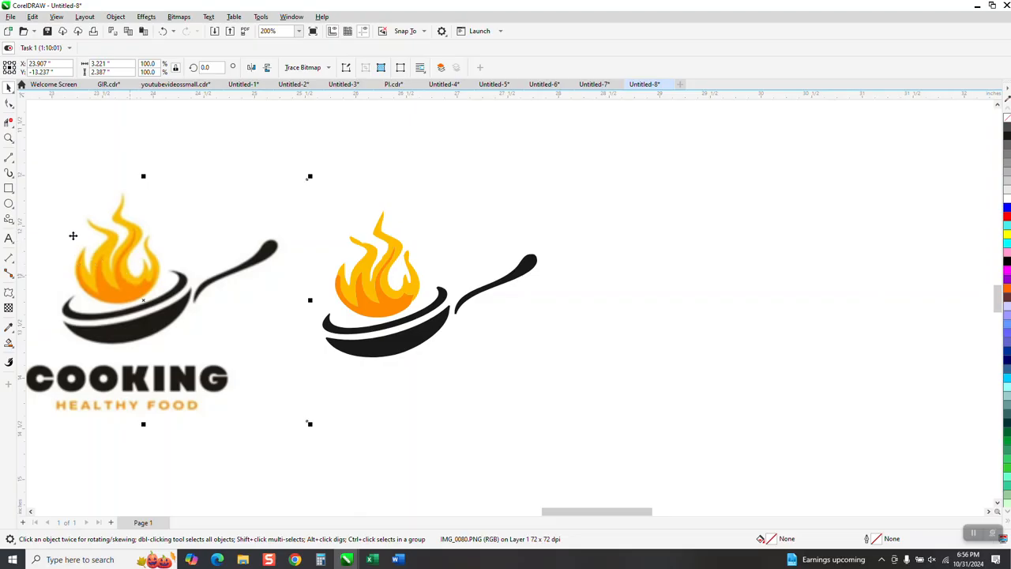
pyautogui.click(9, 138)
pyautogui.moveTo(145, 284); pyautogui.dragTo(253, 315)
pyautogui.scroll(-4, 247, 304)
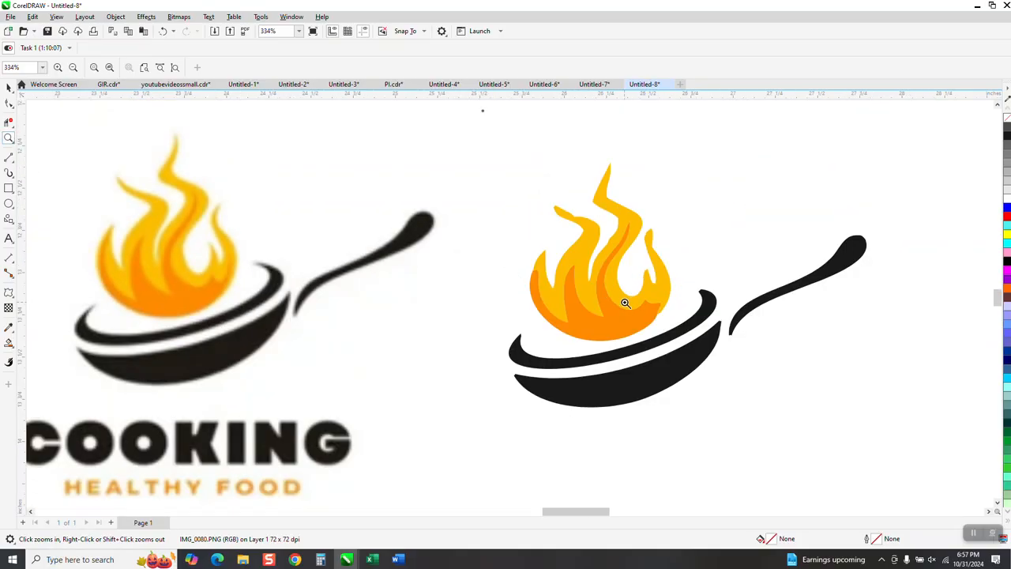
# Reshape the orange flame base's right tip by moving its corner node up near the yellow flame's outer edge and curving the side segment
pyautogui.moveTo(633, 286); pyautogui.dragTo(772, 372)
pyautogui.click(8, 103)
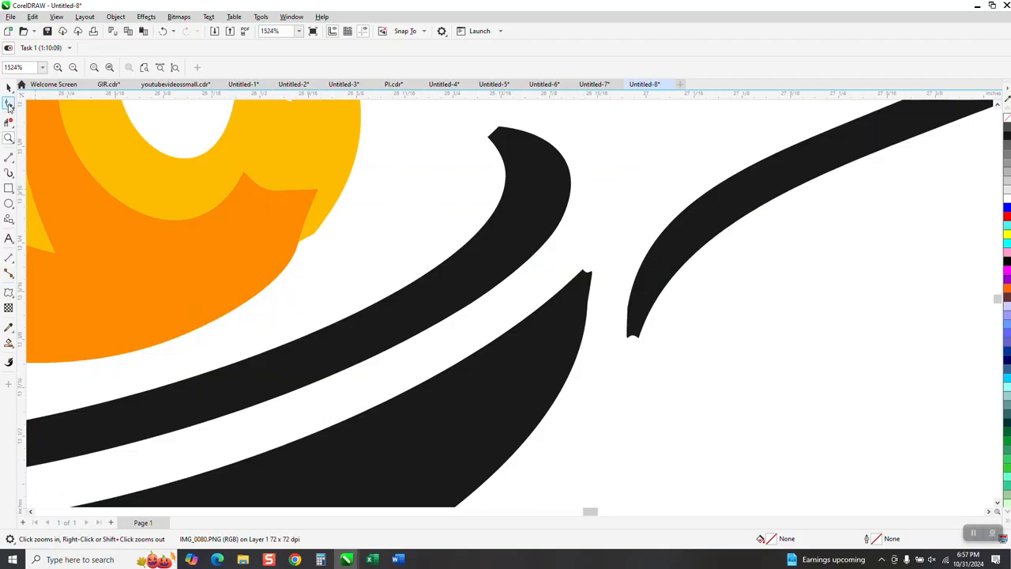
pyautogui.click(307, 217)
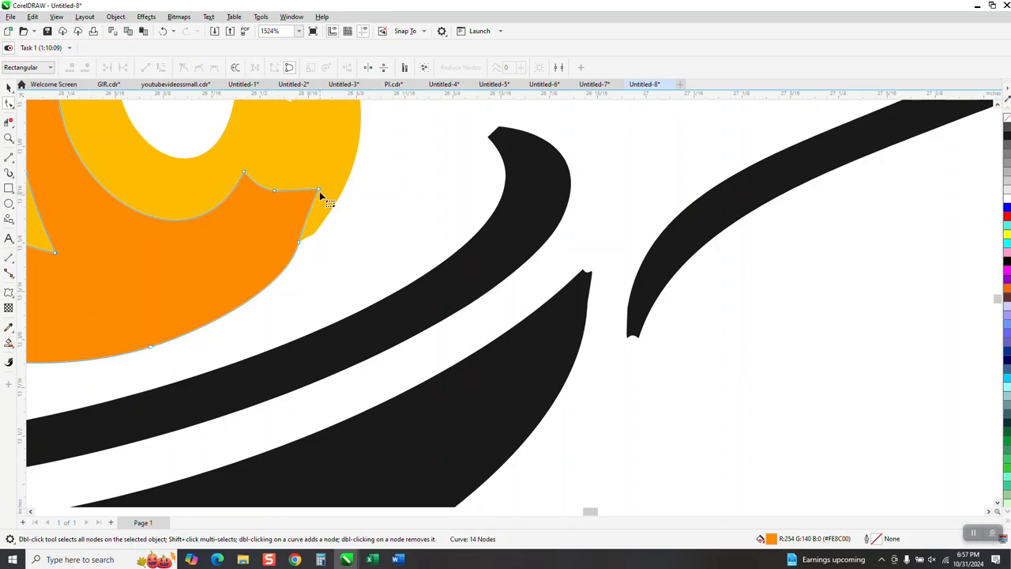
pyautogui.moveTo(316, 191); pyautogui.dragTo(349, 144)
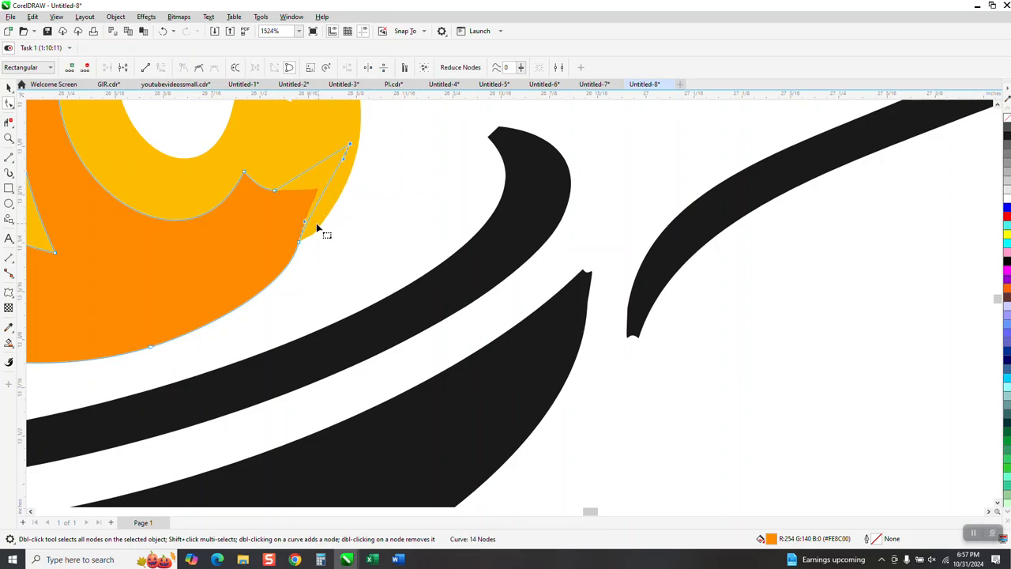
pyautogui.moveTo(309, 223); pyautogui.dragTo(324, 236)
pyautogui.scroll(-3, 312, 237)
# Remove the fills of the flame base and the upper flame and give both shapes thin dark gray outlines
pyautogui.click(9, 87)
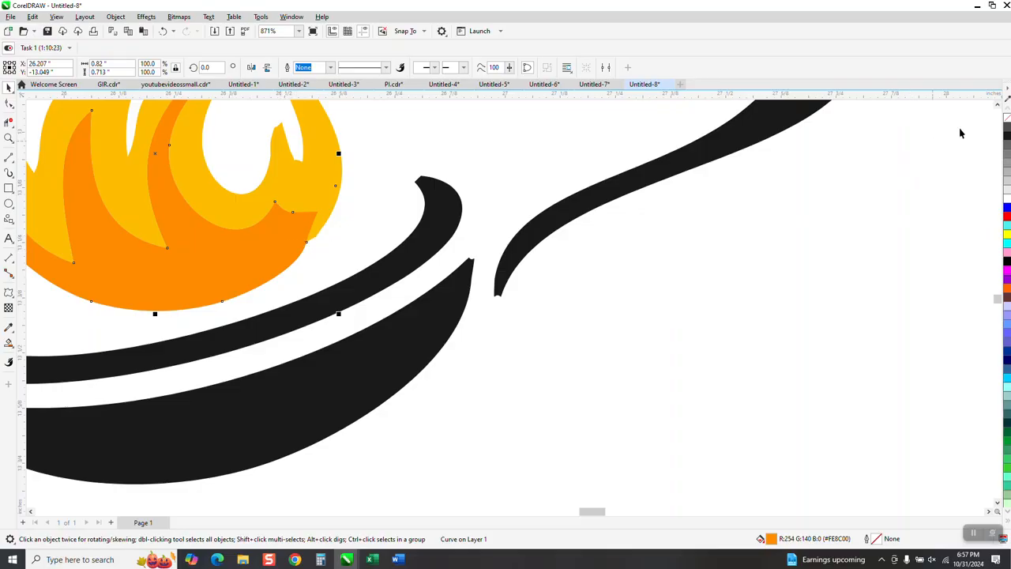
pyautogui.click(1006, 122)
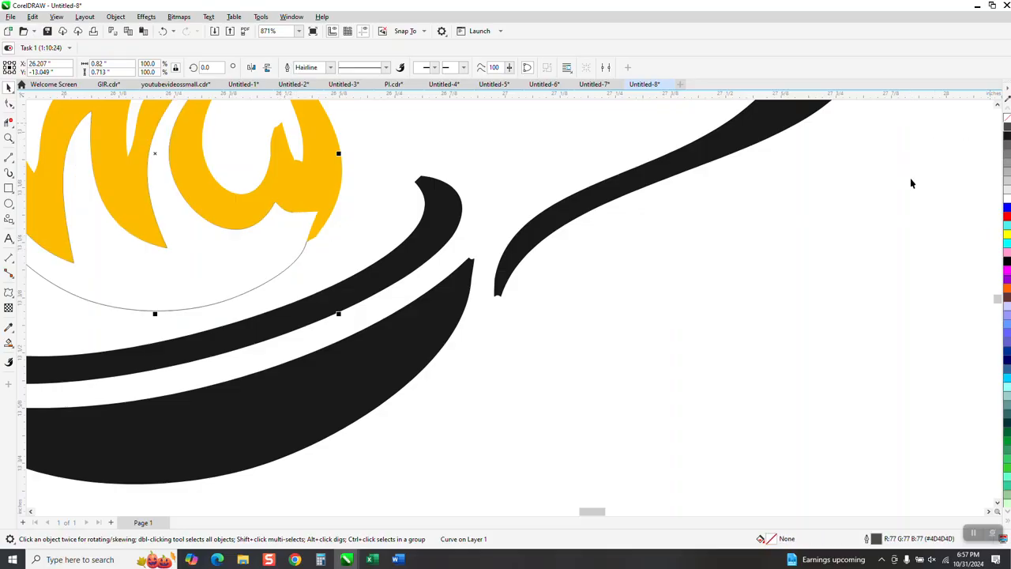
pyautogui.click(325, 200)
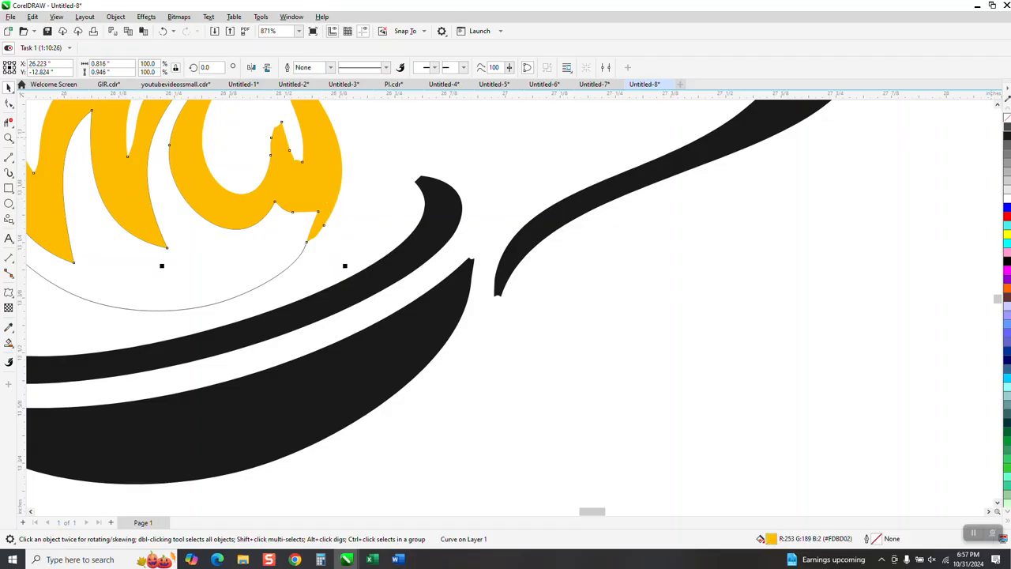
pyautogui.click(1006, 124)
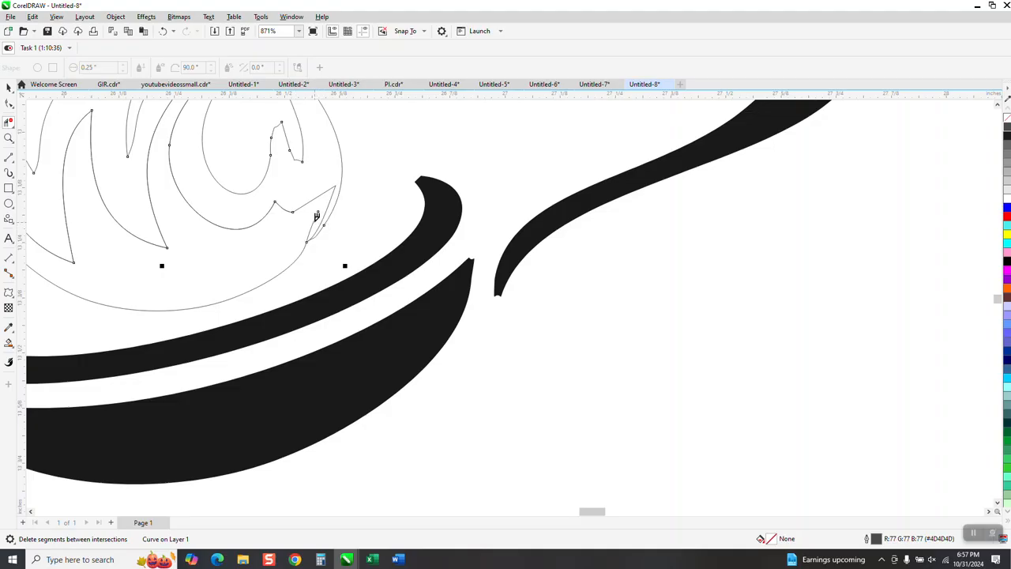
# Move the notch node beside the flame base's right tip slightly down, away from the upper flame's overlapping line
pyautogui.click(9, 102)
pyautogui.click(293, 212)
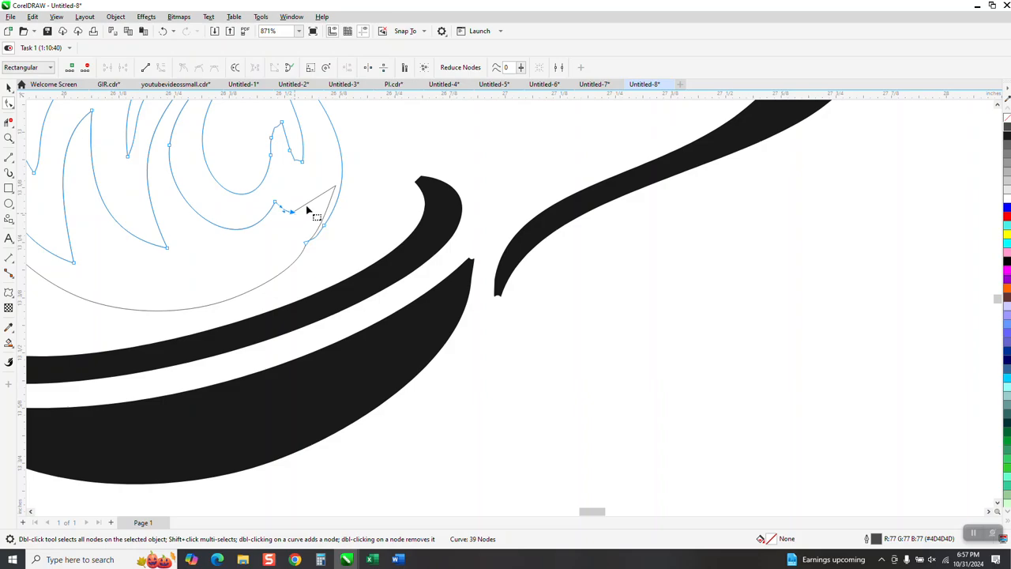
pyautogui.click(337, 190)
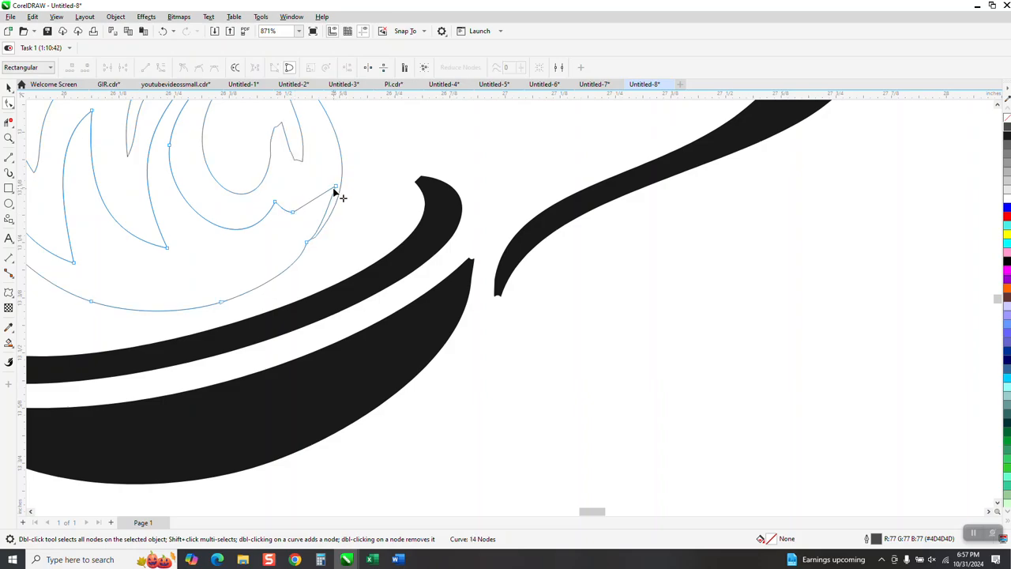
pyautogui.click(334, 189)
pyautogui.moveTo(333, 193); pyautogui.dragTo(293, 220)
# Delete the upper flame's leftover end node and its stray curve segment above the flame base's notch
pyautogui.click(8, 137)
pyautogui.moveTo(237, 188); pyautogui.dragTo(387, 260)
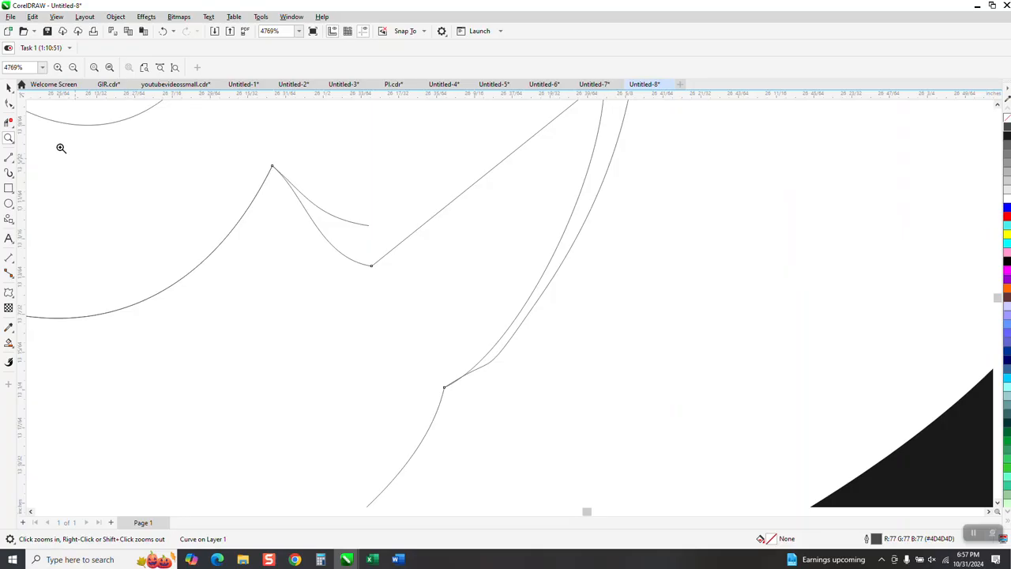
pyautogui.click(12, 111)
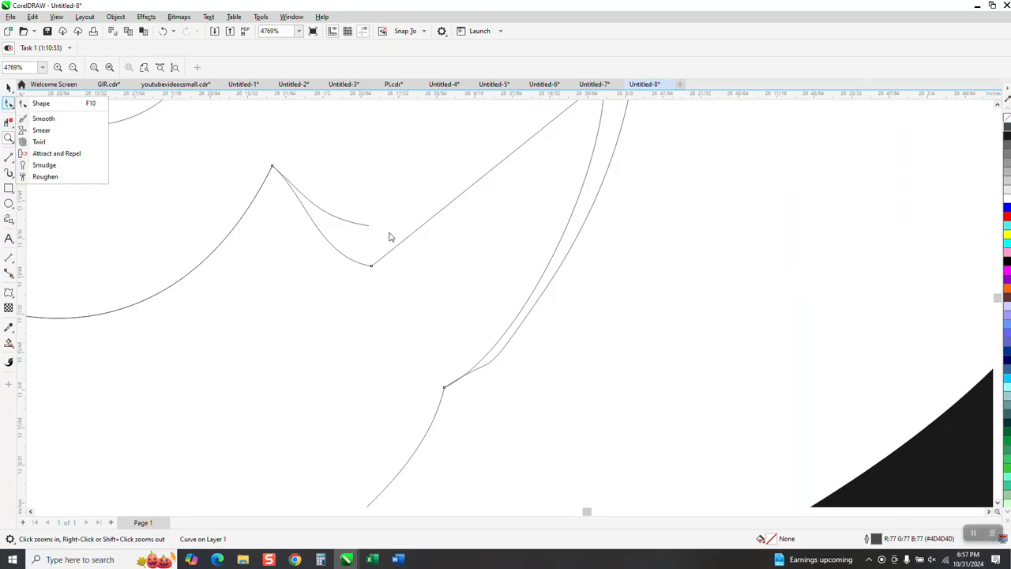
pyautogui.click(365, 229)
pyautogui.click(361, 226)
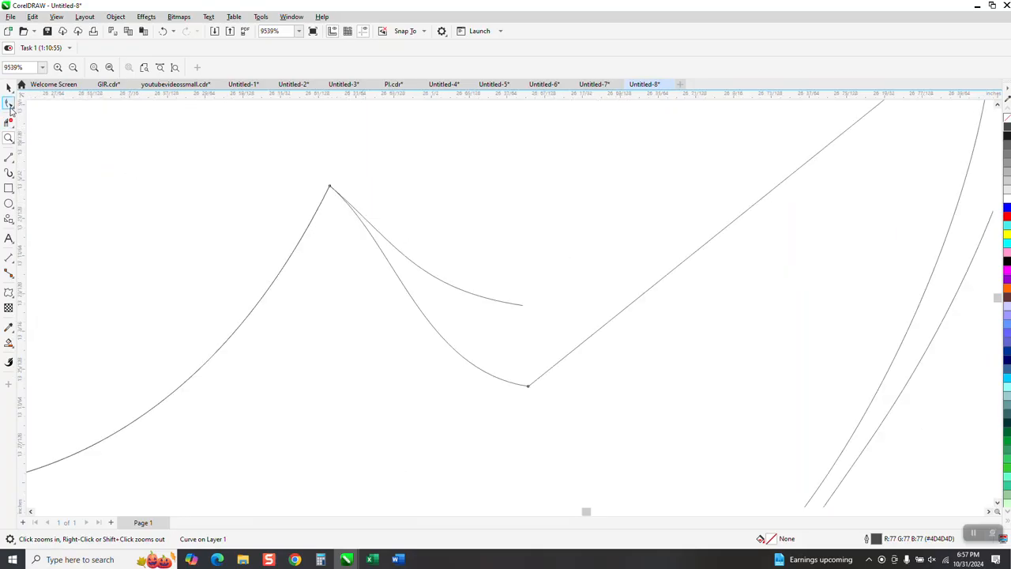
pyautogui.click(10, 104)
pyautogui.click(499, 308)
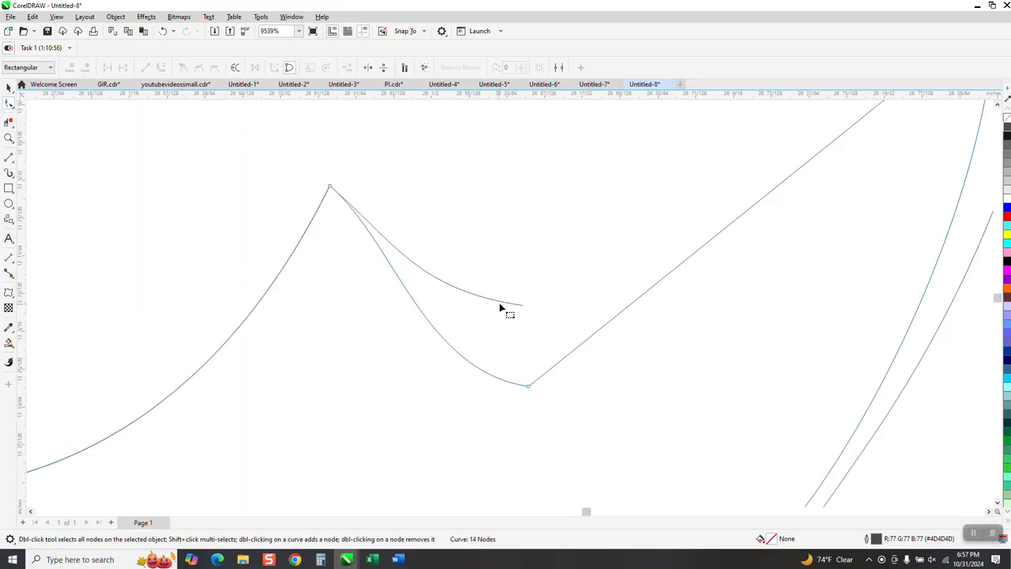
pyautogui.click(508, 304)
pyautogui.click(521, 305)
pyautogui.press('Delete')
# Try filling the flame base with the yellow Smart Fill color, and undo the fill
pyautogui.scroll(-1, 476, 292)
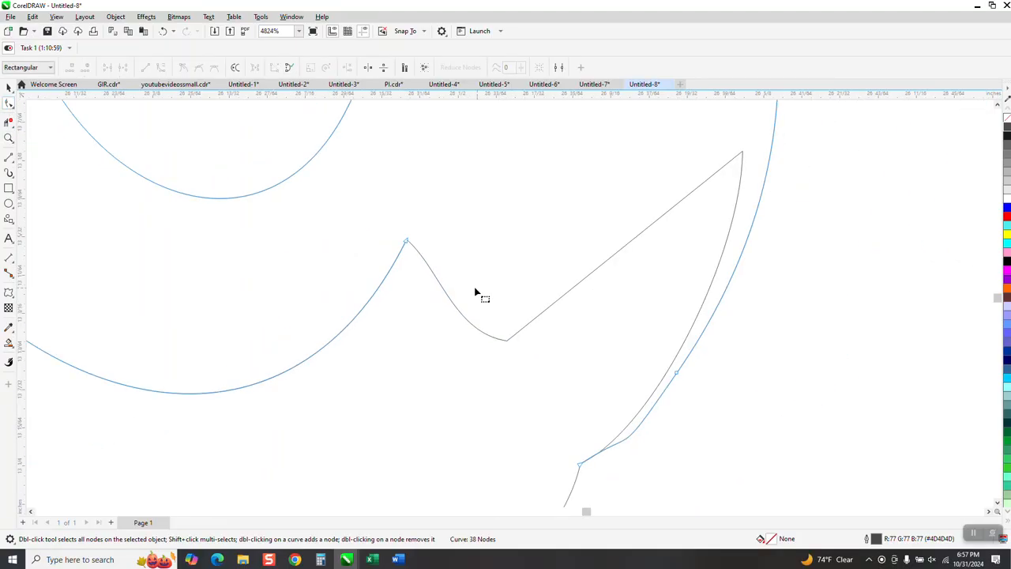
pyautogui.scroll(-2, 475, 292)
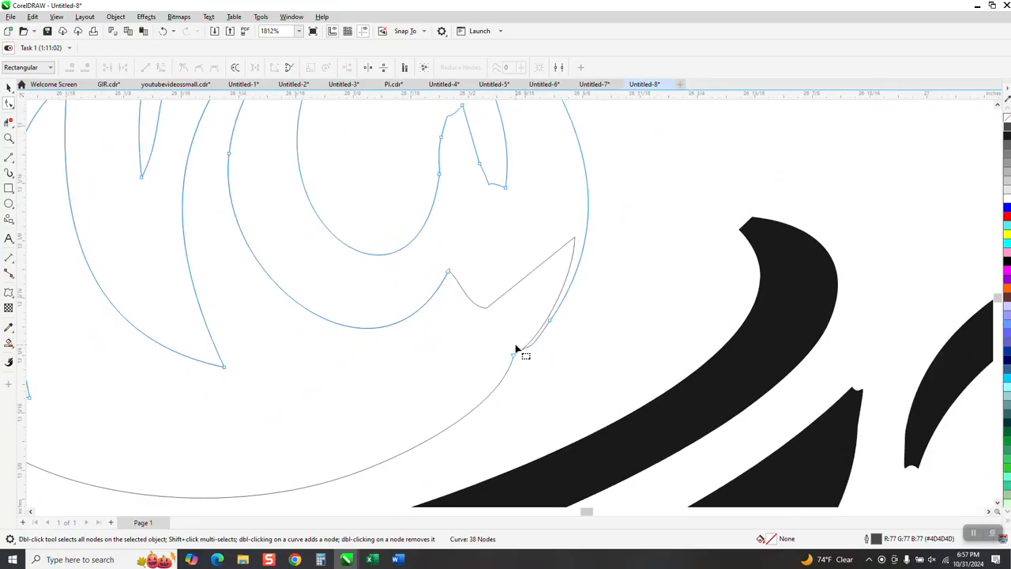
pyautogui.scroll(-1, 474, 348)
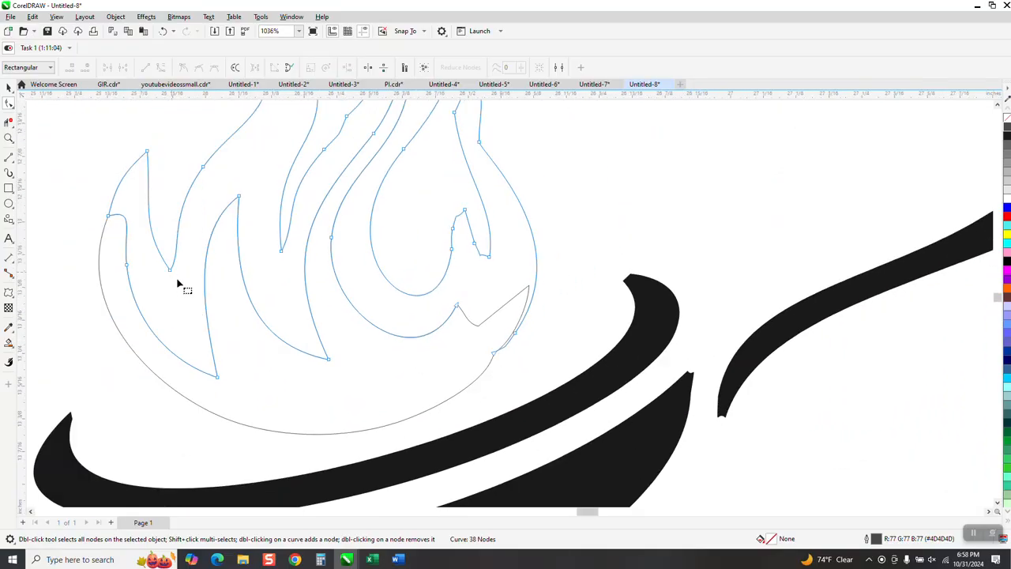
pyautogui.scroll(-1, 178, 285)
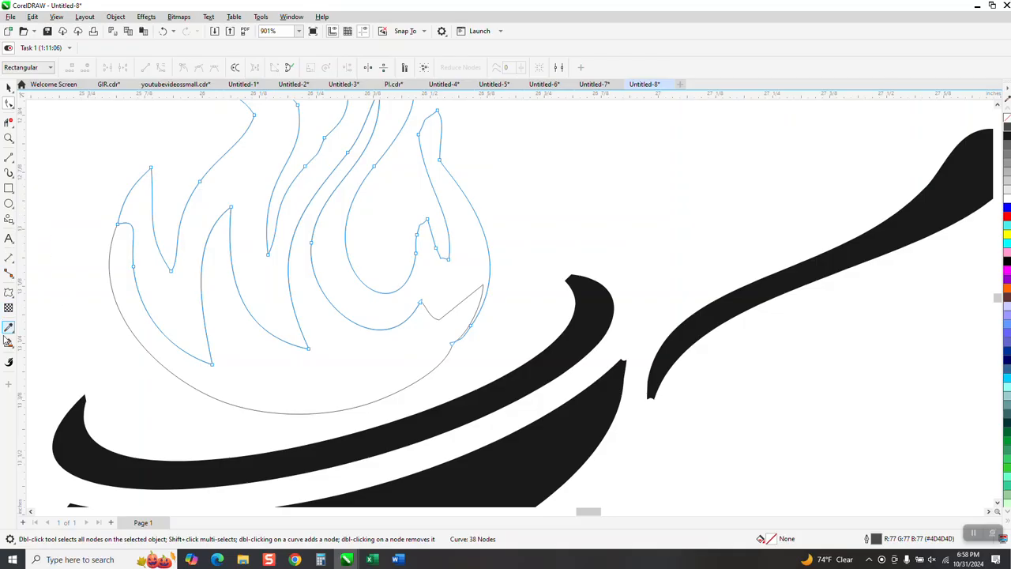
pyautogui.click(9, 342)
pyautogui.scroll(-5, 257, 372)
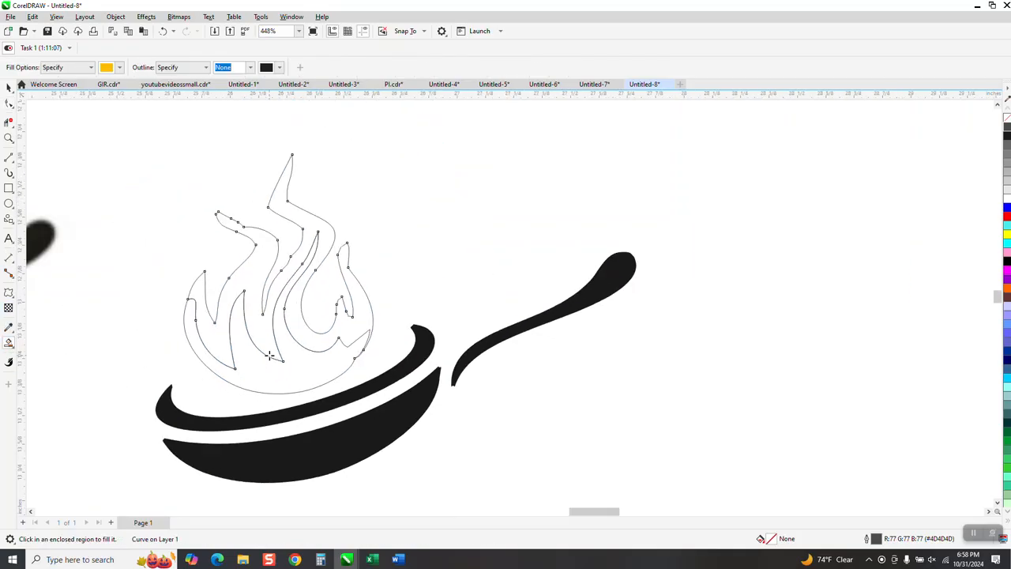
pyautogui.scroll(-4, 269, 357)
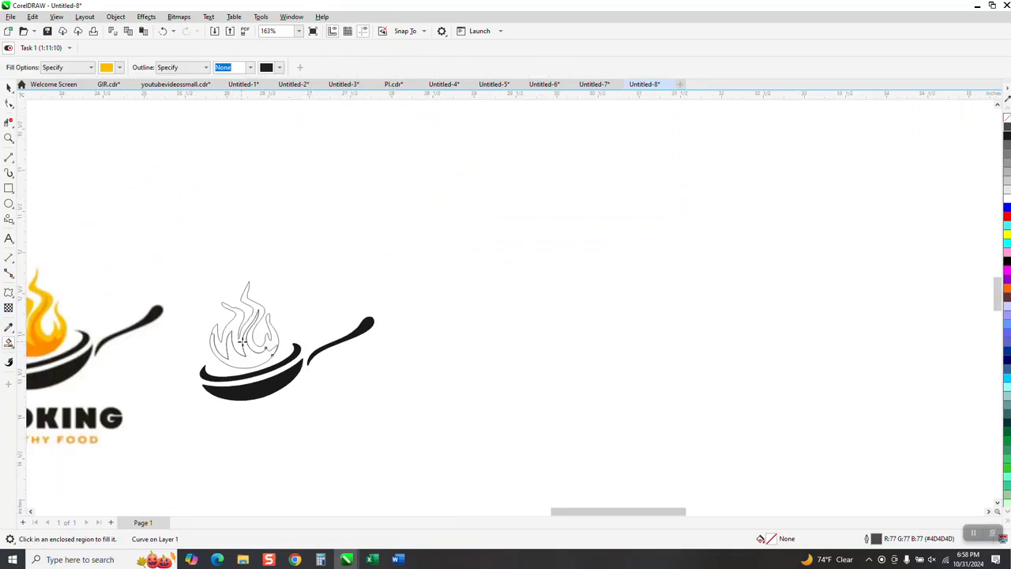
pyautogui.click(252, 360)
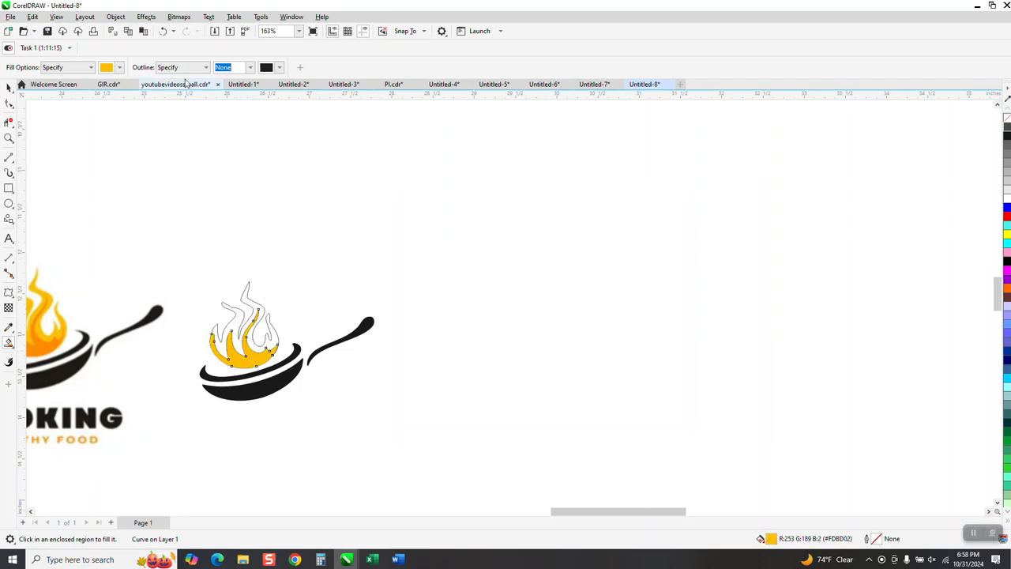
pyautogui.click(163, 31)
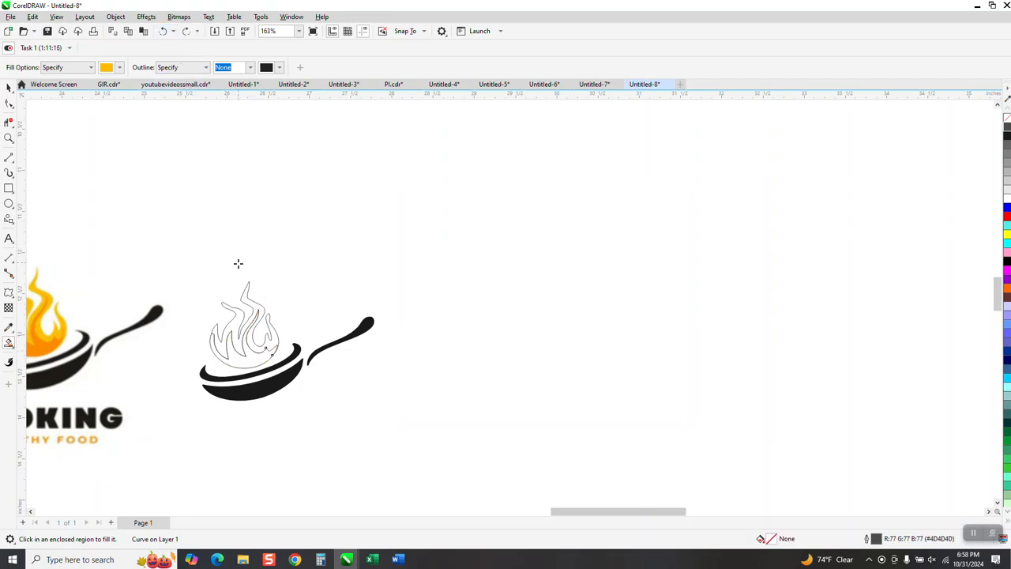
# Smart-fill the upper flame with the yellow color and the flame base with orange sampled from the original logo's flame
pyautogui.click(255, 304)
pyautogui.scroll(-1, 90, 325)
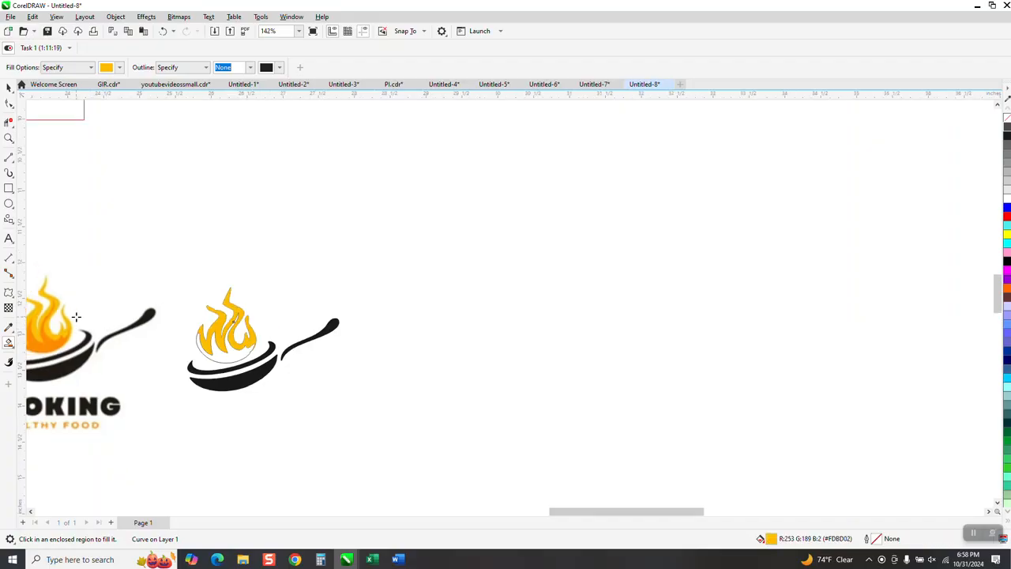
pyautogui.click(121, 68)
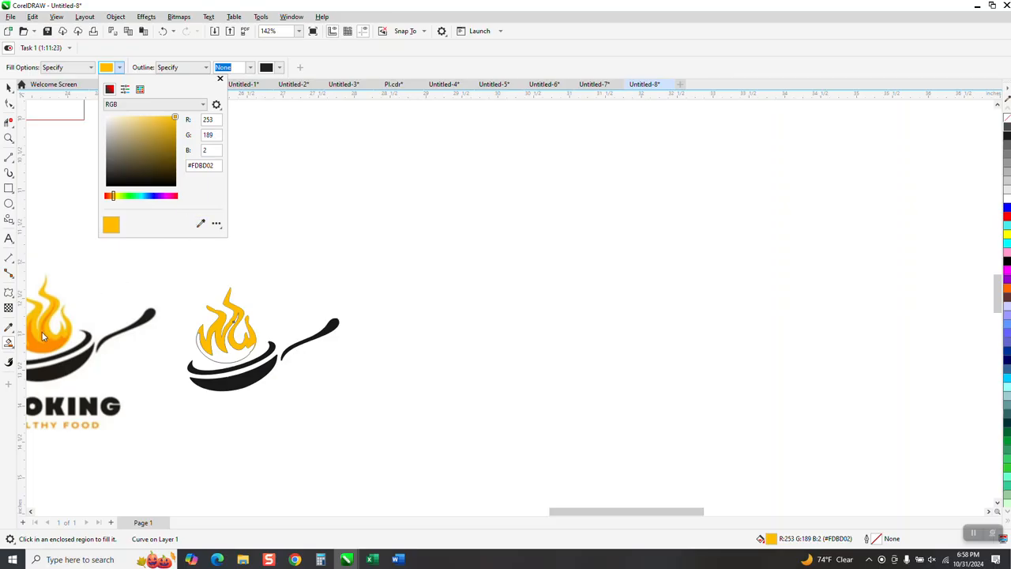
pyautogui.click(201, 225)
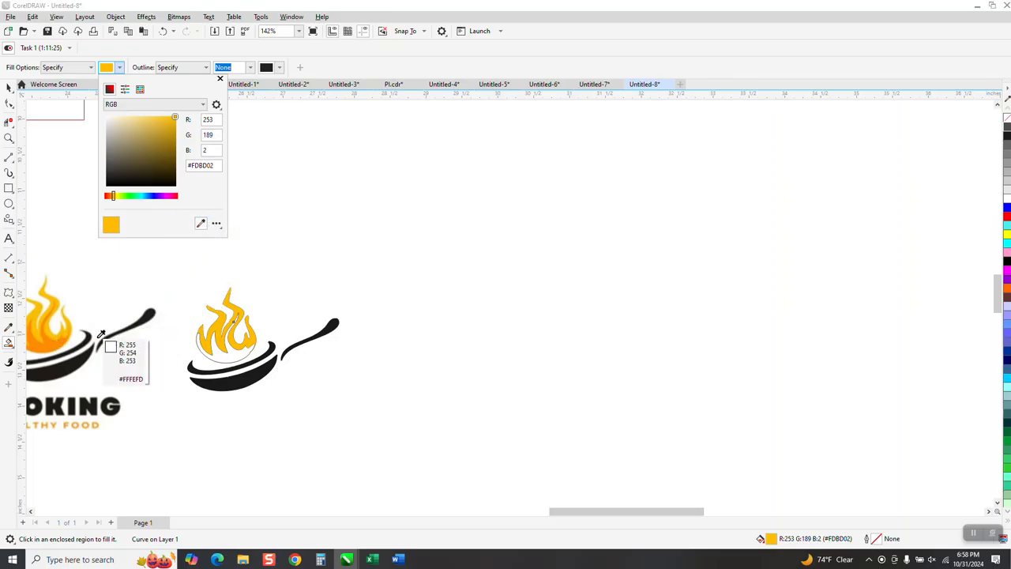
pyautogui.click(51, 345)
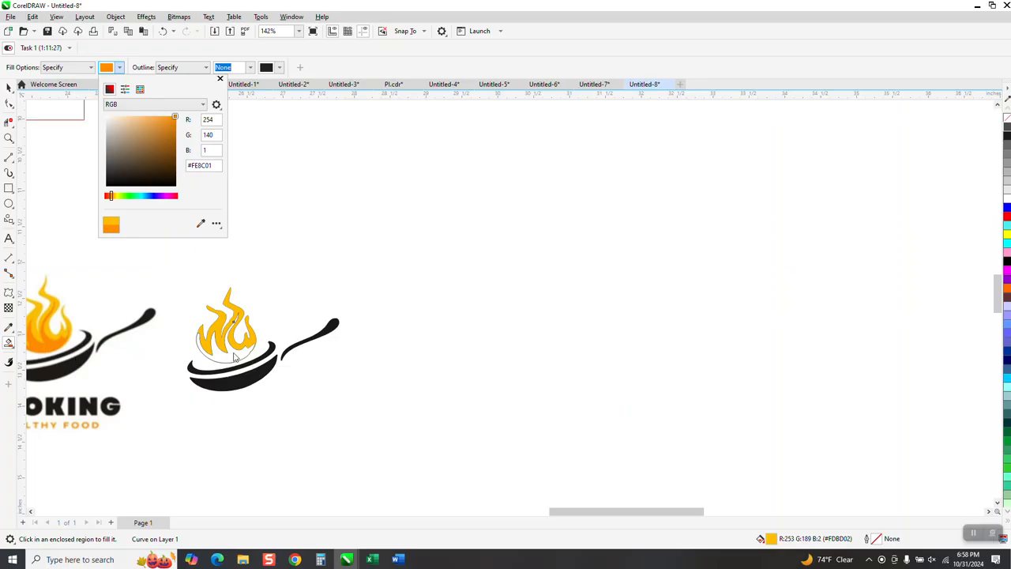
pyautogui.click(232, 356)
pyautogui.click(230, 357)
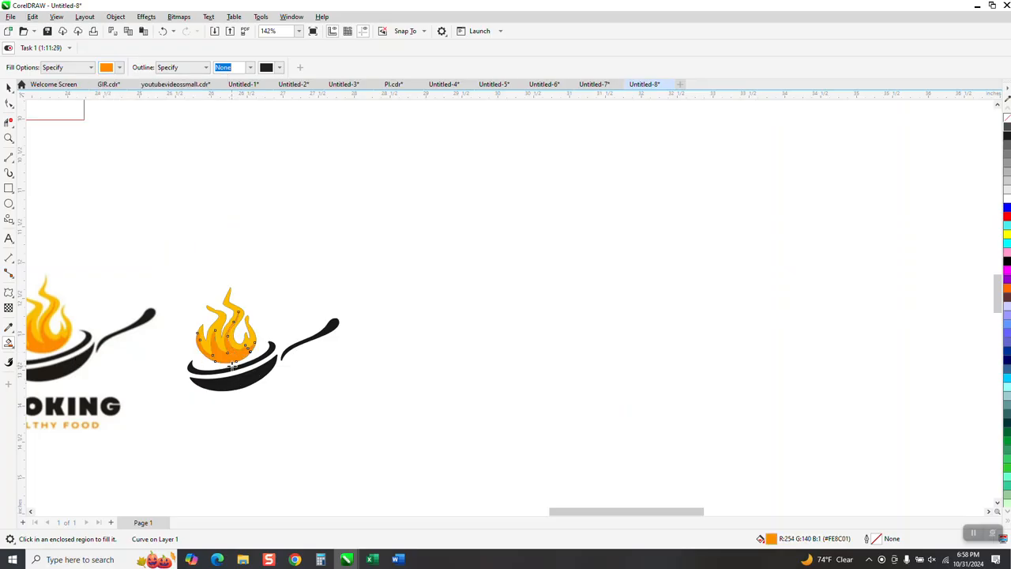
# Add a node on the blunt left end of the pan's lower bowl and pull it outward into a pointed corner
pyautogui.click(9, 138)
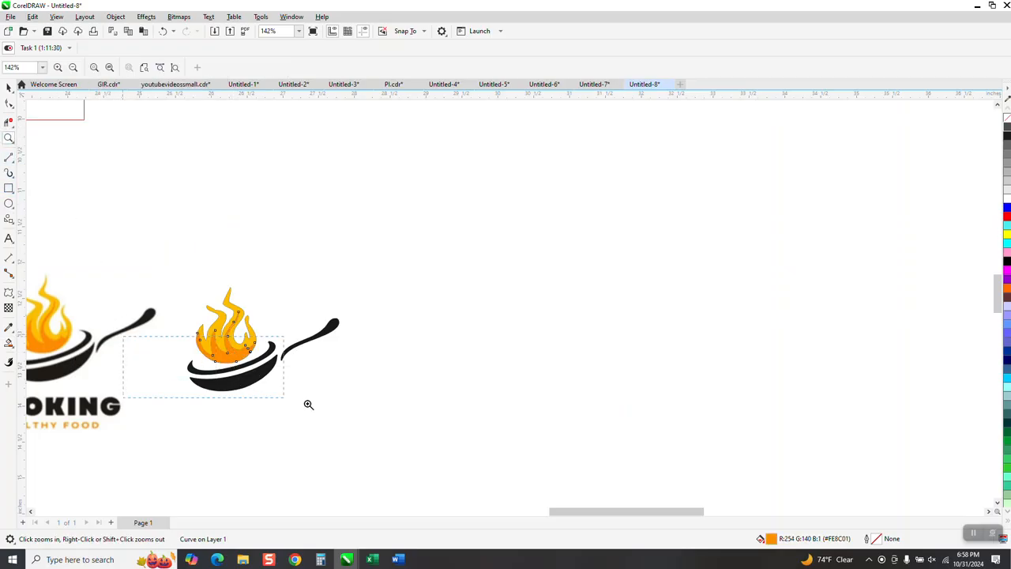
pyautogui.moveTo(308, 405); pyautogui.dragTo(352, 411)
pyautogui.moveTo(285, 324); pyautogui.dragTo(409, 380)
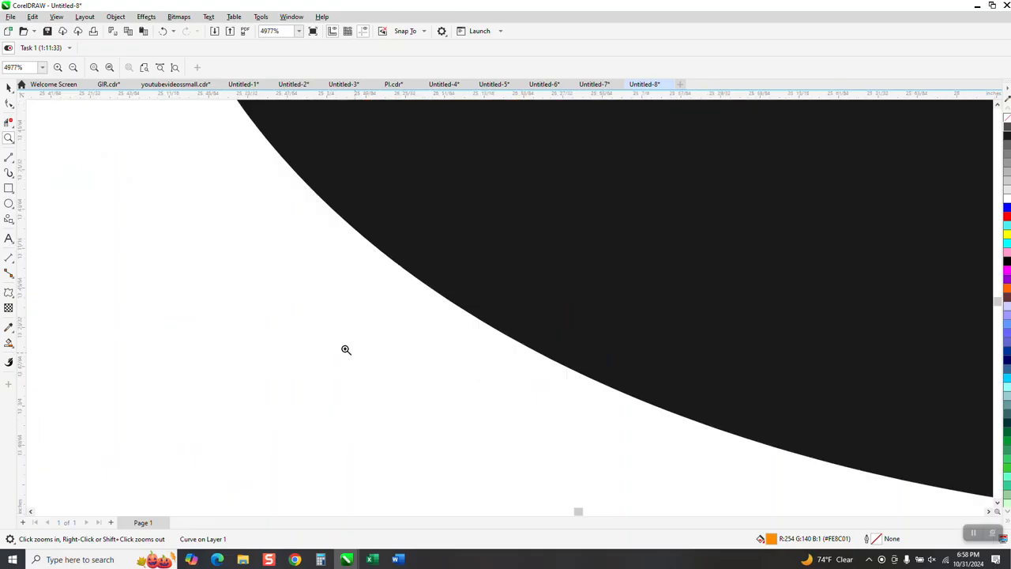
pyautogui.scroll(-2, 341, 369)
pyautogui.moveTo(280, 240); pyautogui.dragTo(387, 272)
pyautogui.click(8, 103)
pyautogui.click(226, 358)
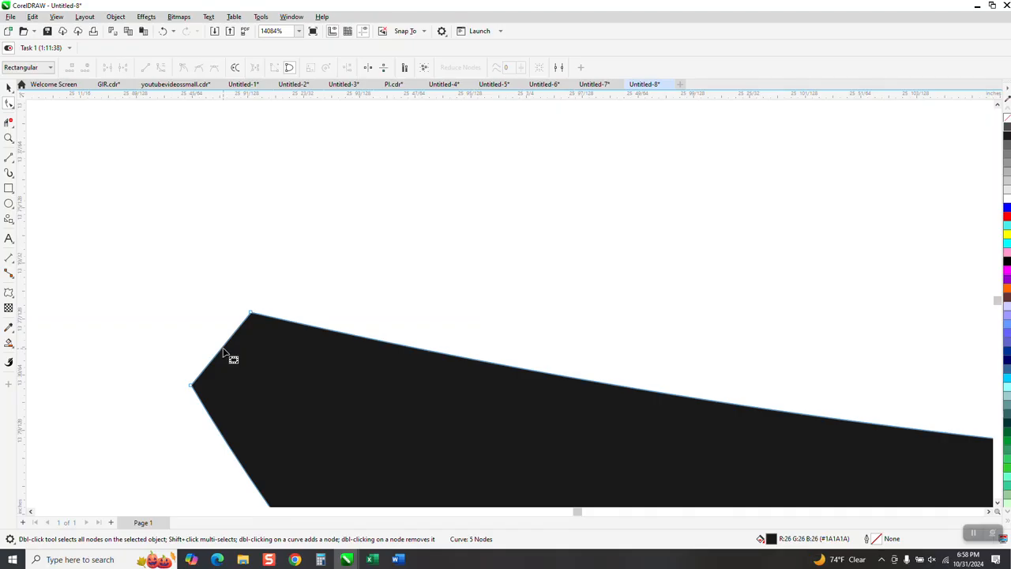
pyautogui.doubleClick(224, 353)
pyautogui.moveTo(225, 350); pyautogui.dragTo(164, 290)
# Convert the two straight segments at the bowl's left tip to curves and bow the outer edge slightly outward
pyautogui.click(190, 386)
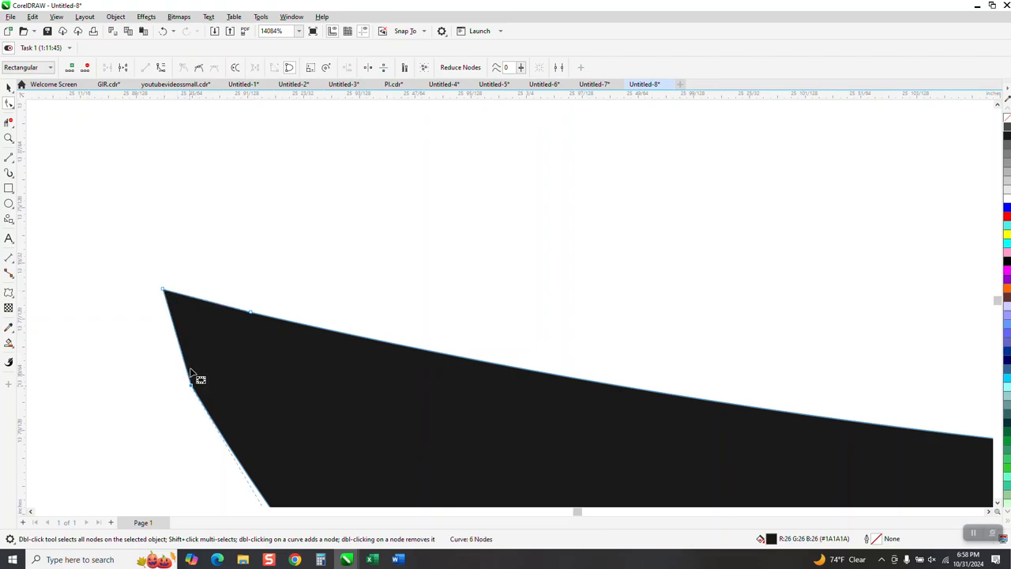
pyautogui.click(163, 290)
pyautogui.rightClick(165, 291)
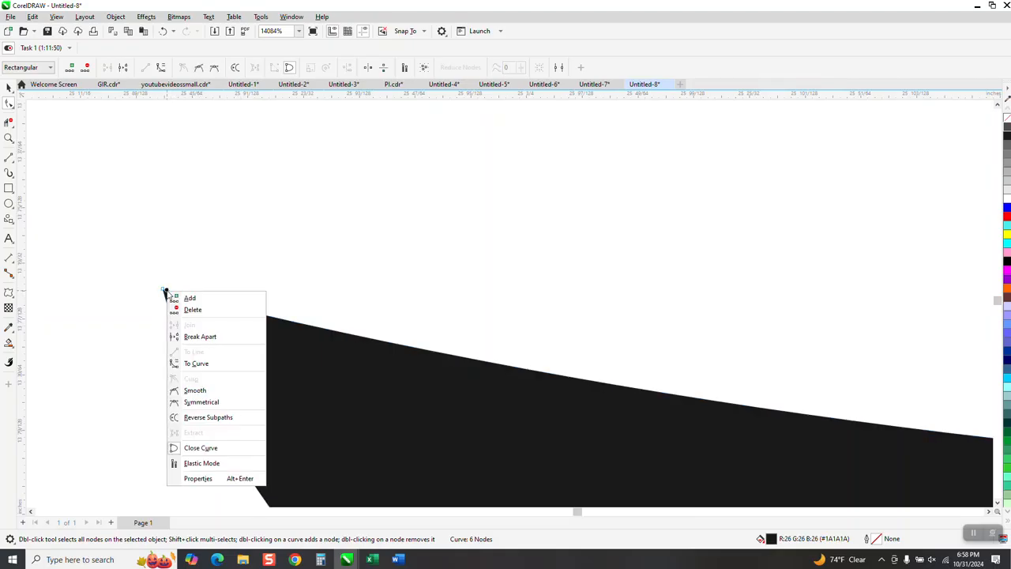
pyautogui.click(161, 325)
pyautogui.click(162, 292)
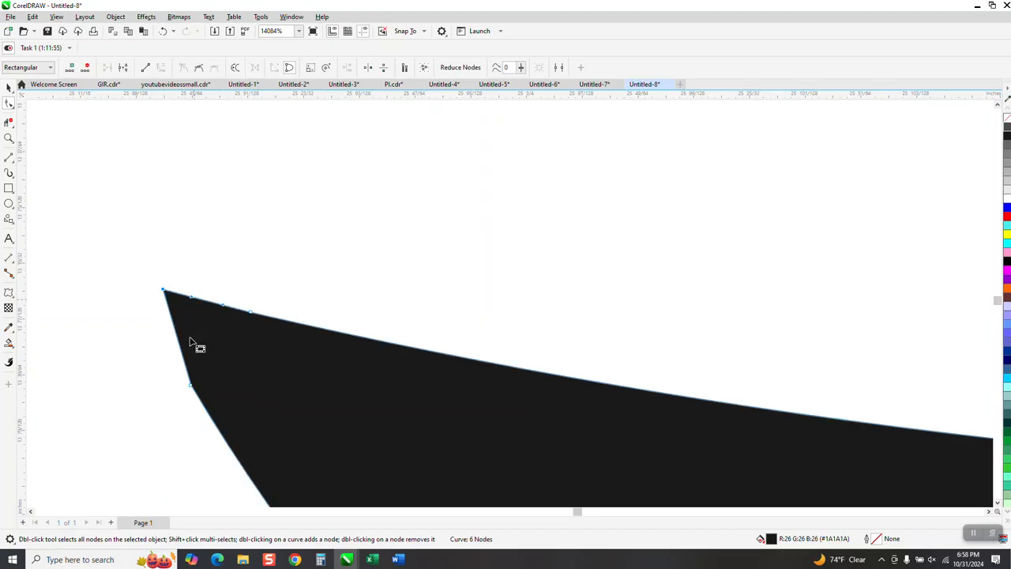
pyautogui.click(191, 386)
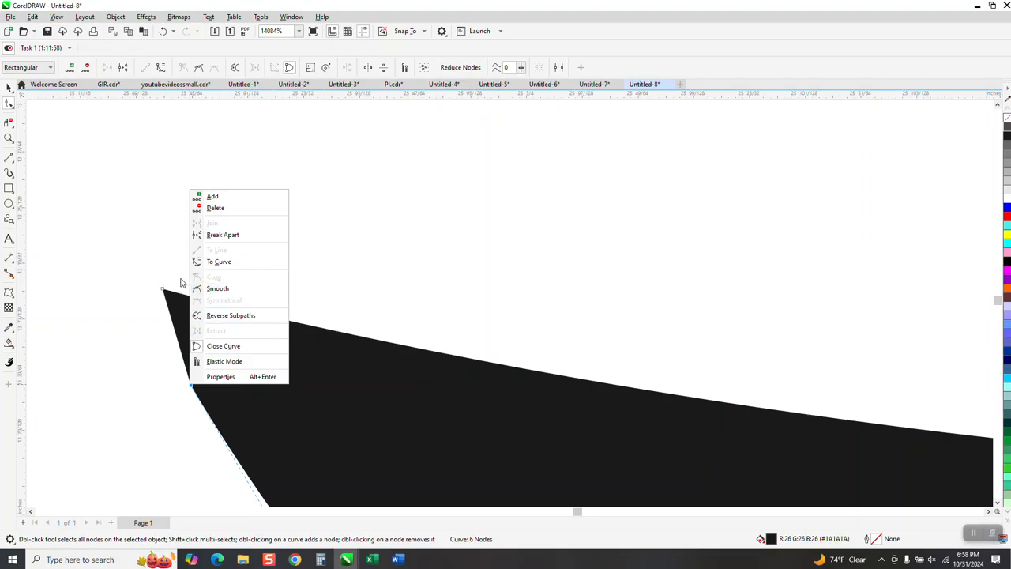
pyautogui.click(219, 261)
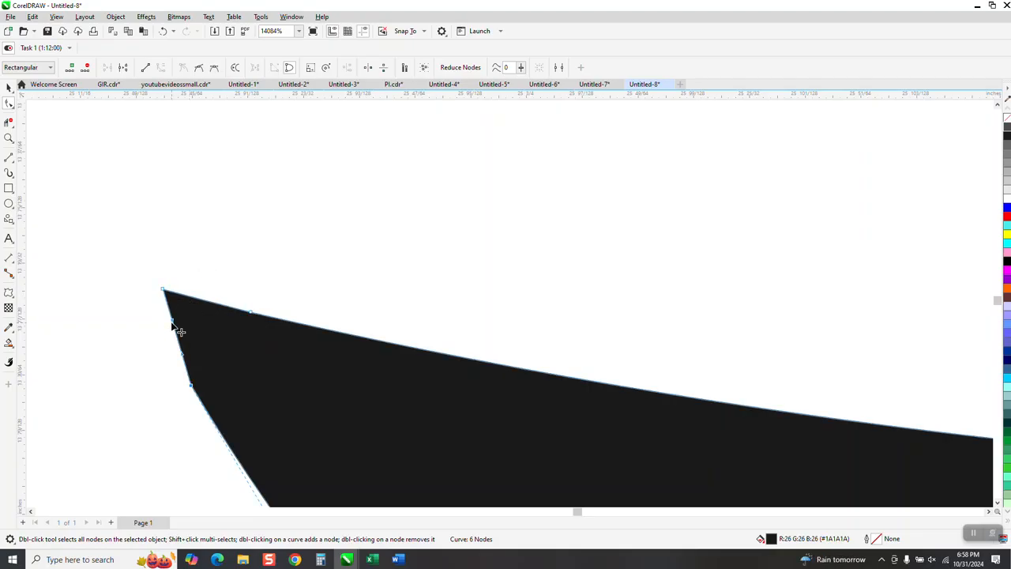
pyautogui.moveTo(172, 324); pyautogui.dragTo(158, 333)
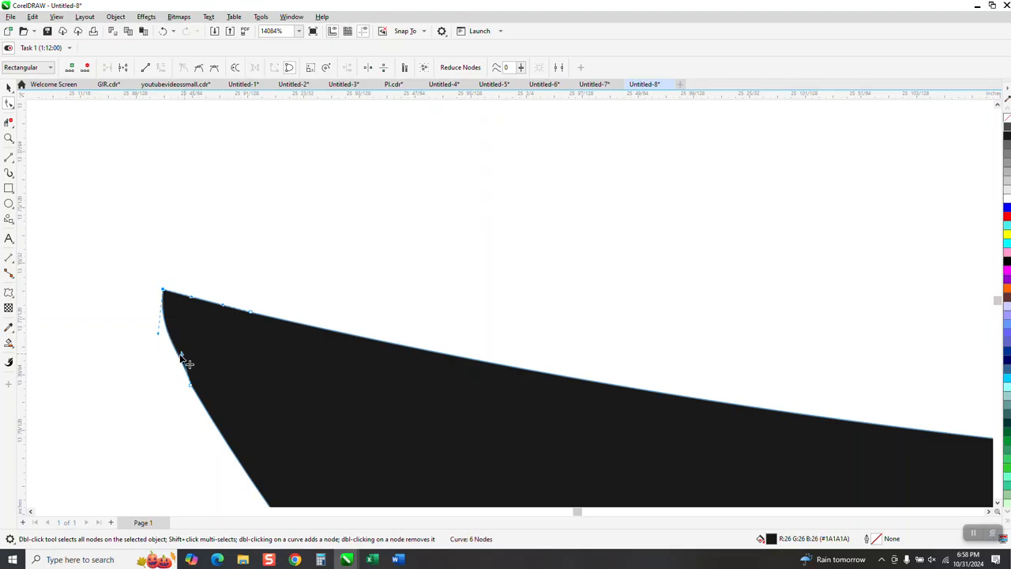
pyautogui.scroll(-8, 135, 395)
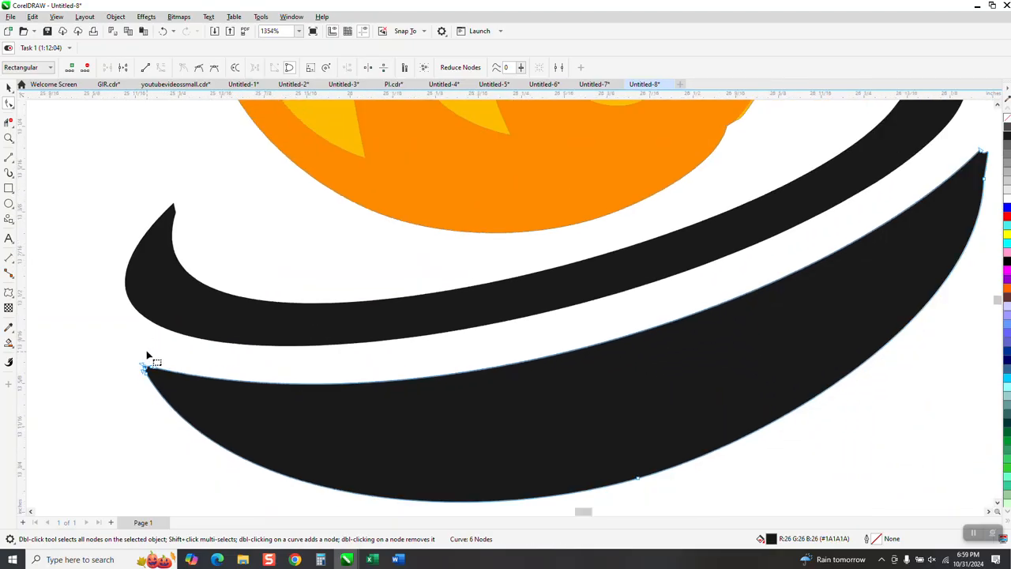
pyautogui.scroll(-3, 154, 332)
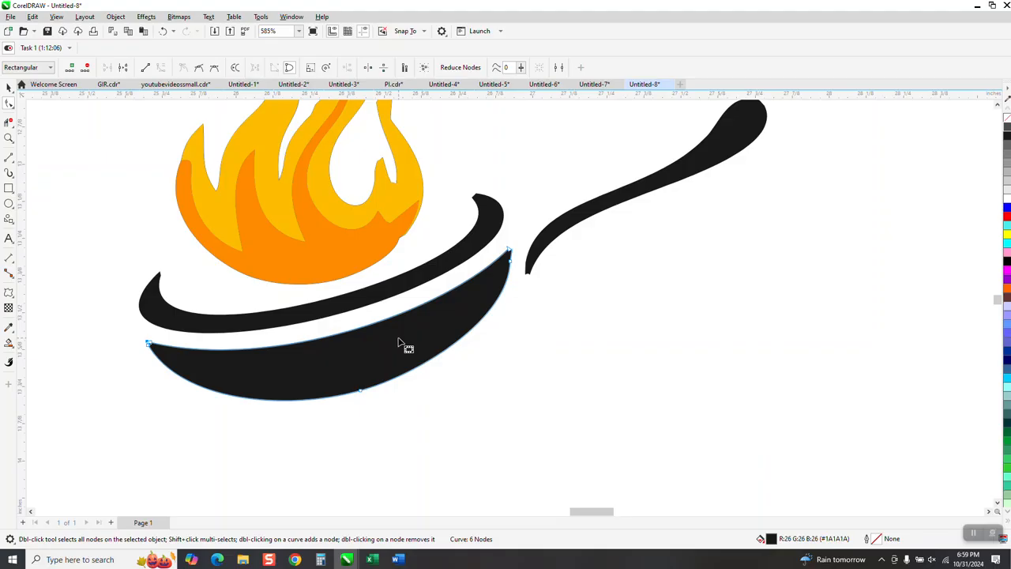
pyautogui.scroll(-2, 398, 342)
# Select the flame and reshape the blunt end of its upper-left tongue into one sharp point, deleting the surplus end node
pyautogui.click(9, 87)
pyautogui.scroll(-1, 272, 171)
pyautogui.moveTo(233, 118); pyautogui.dragTo(447, 328)
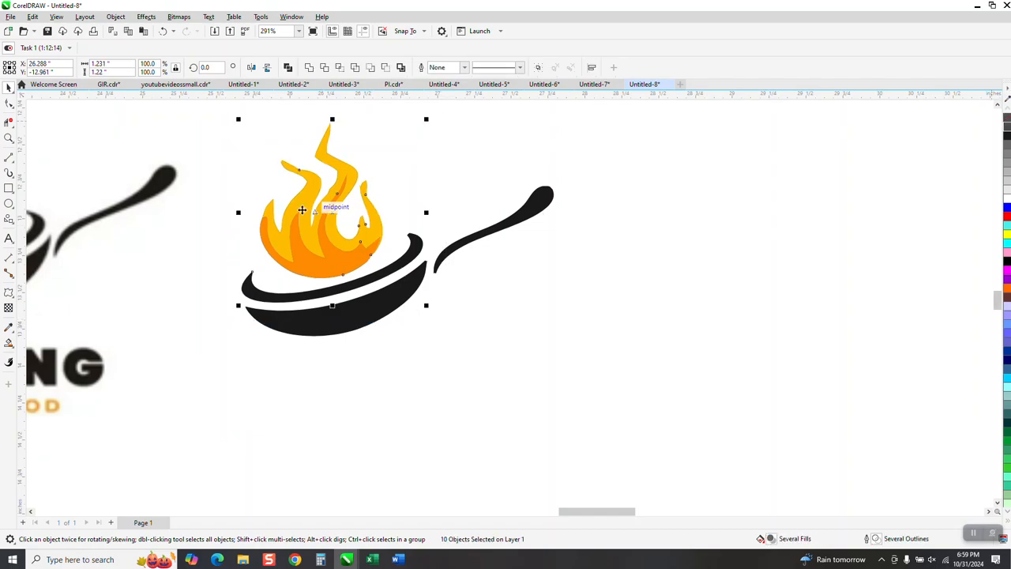
pyautogui.click(9, 138)
pyautogui.moveTo(266, 148); pyautogui.dragTo(344, 205)
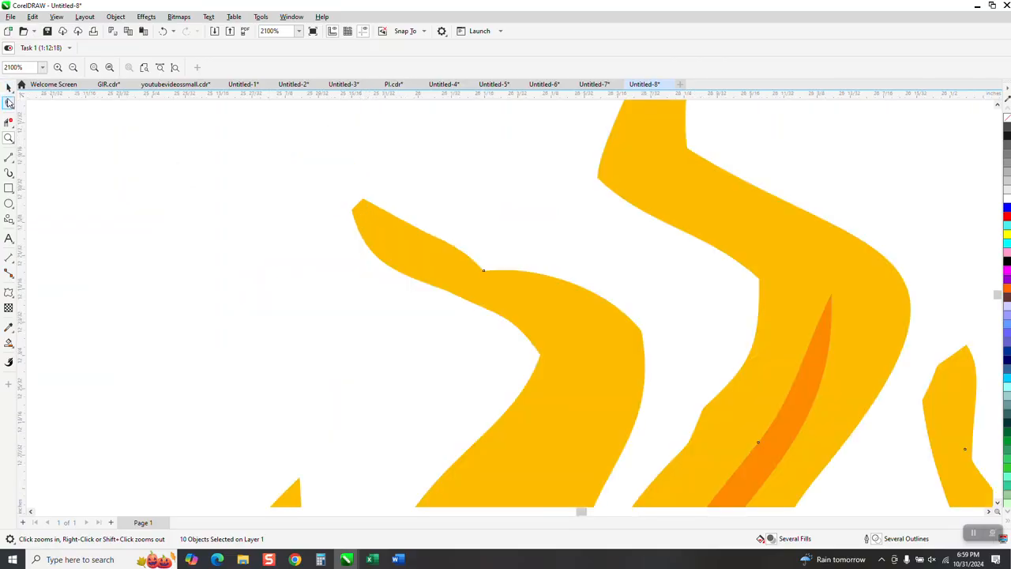
pyautogui.click(9, 104)
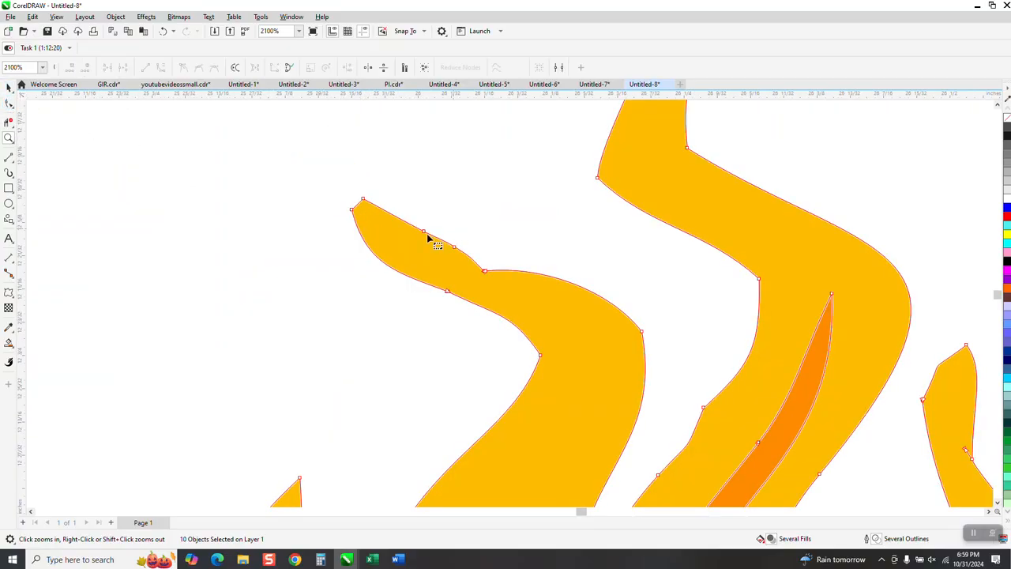
pyautogui.moveTo(356, 209)
pyautogui.mouseDown()
pyautogui.moveTo(339, 187)
pyautogui.moveTo(341, 220)
pyautogui.mouseUp()
pyautogui.press('Delete')
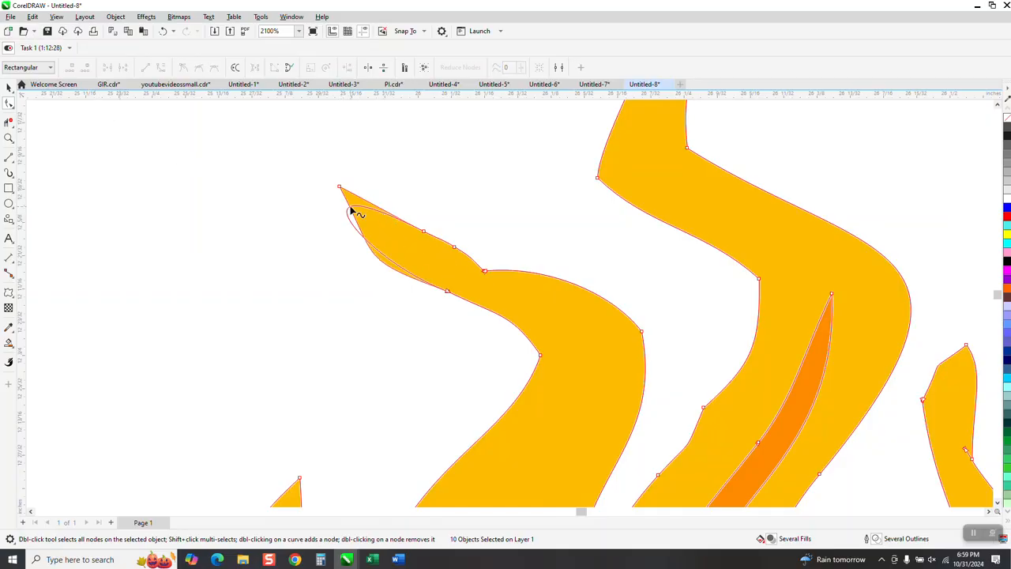
pyautogui.click(8, 89)
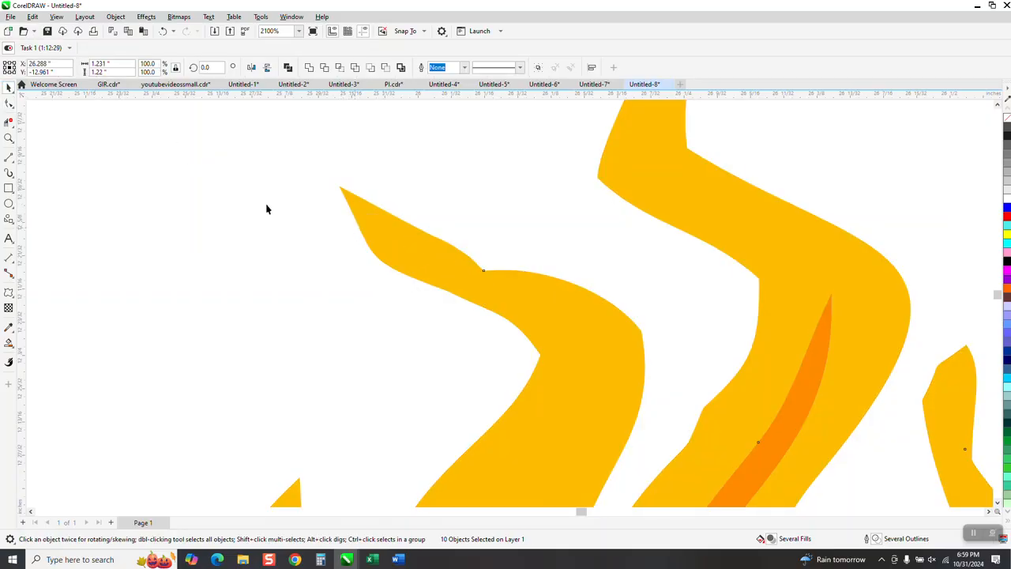
pyautogui.click(9, 104)
pyautogui.scroll(-1, 415, 244)
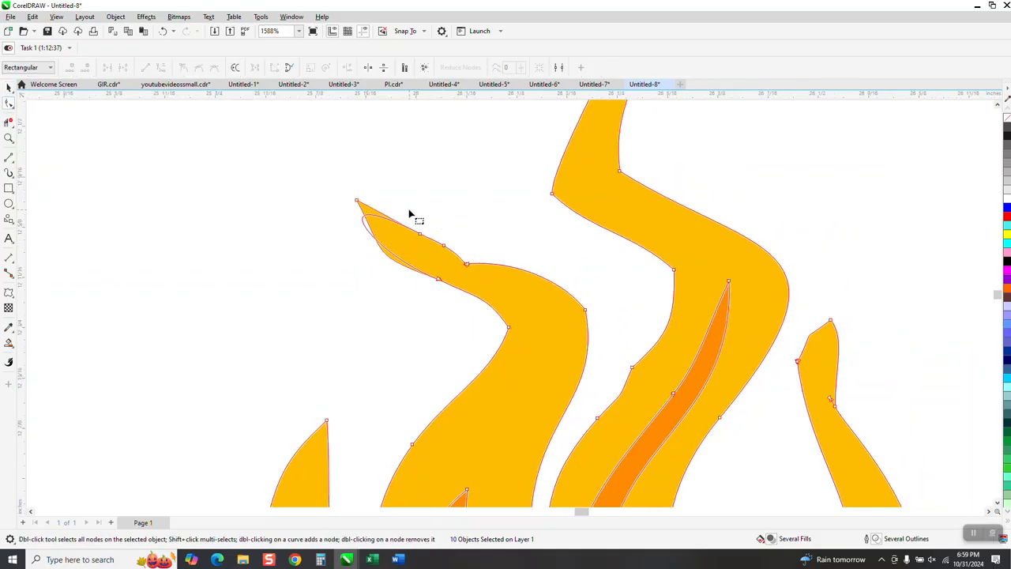
pyautogui.scroll(-5, 397, 216)
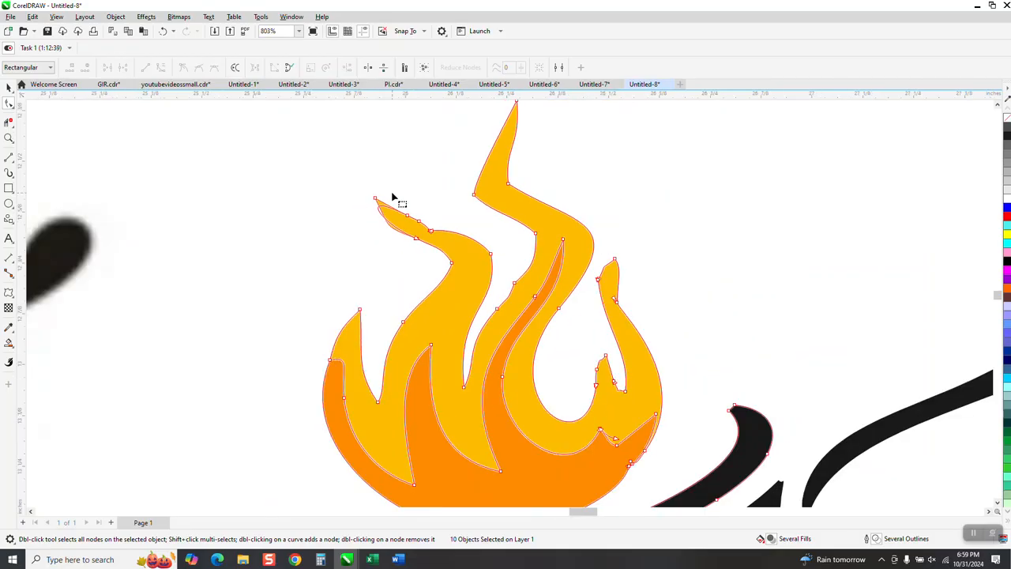
pyautogui.moveTo(331, 136); pyautogui.dragTo(604, 381)
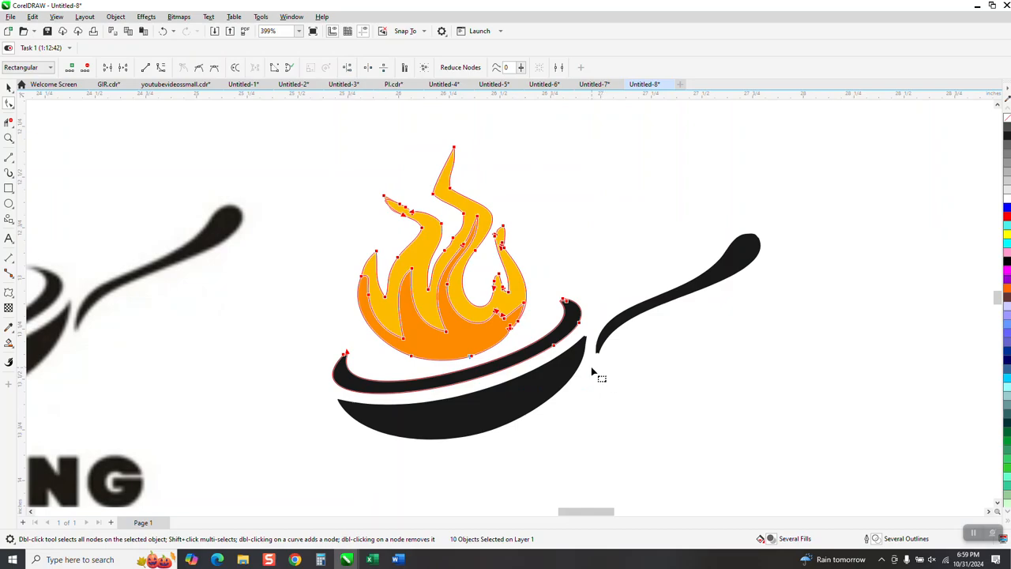
pyautogui.click(594, 372)
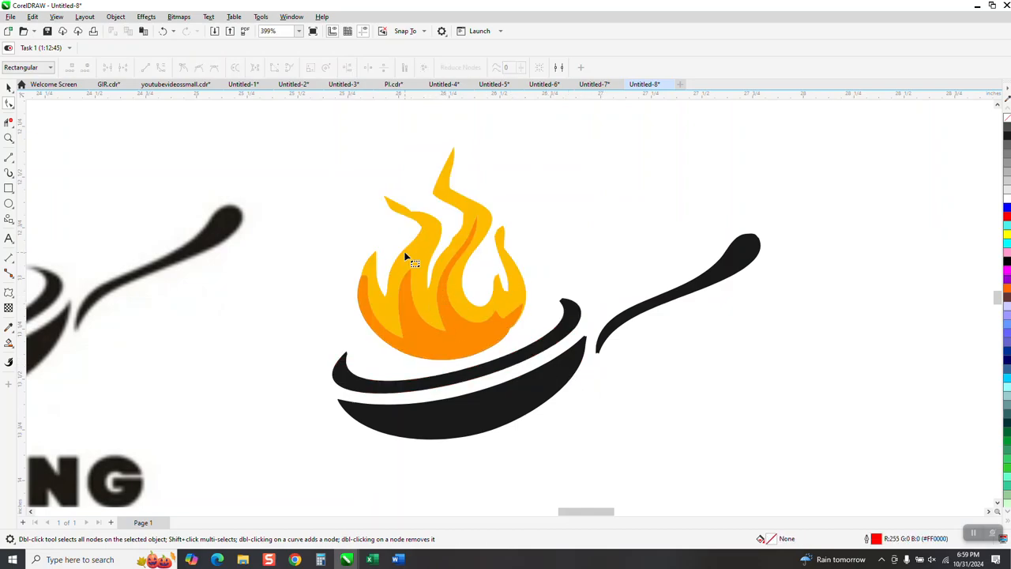
# Smooth the edges and corners of the flame's upper-left tongue using the Smooth tool with a 0.25" nib
pyautogui.click(8, 138)
pyautogui.moveTo(339, 193)
pyautogui.mouseDown()
pyautogui.moveTo(450, 254)
pyautogui.moveTo(440, 261)
pyautogui.mouseUp()
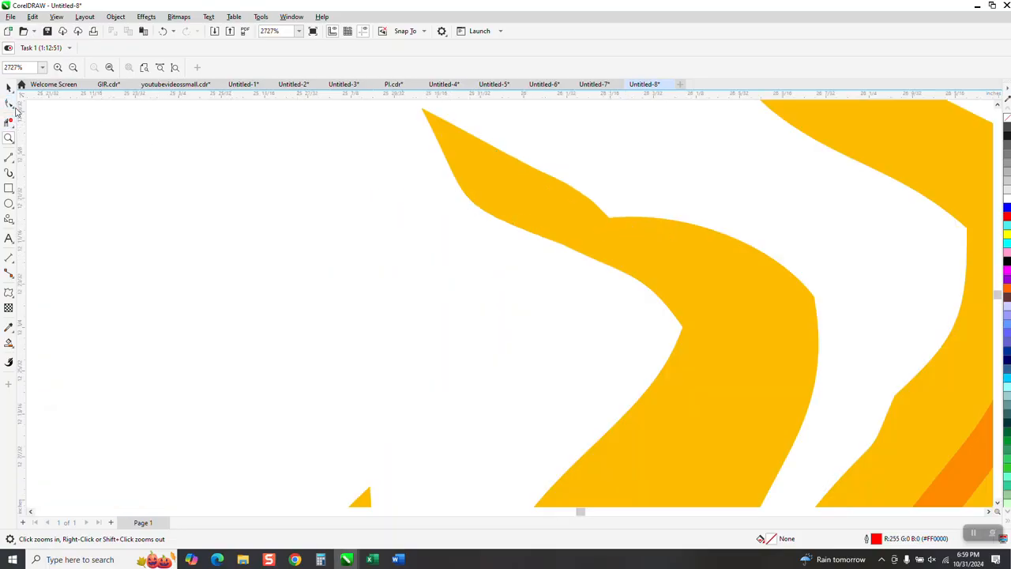
pyautogui.click(14, 111)
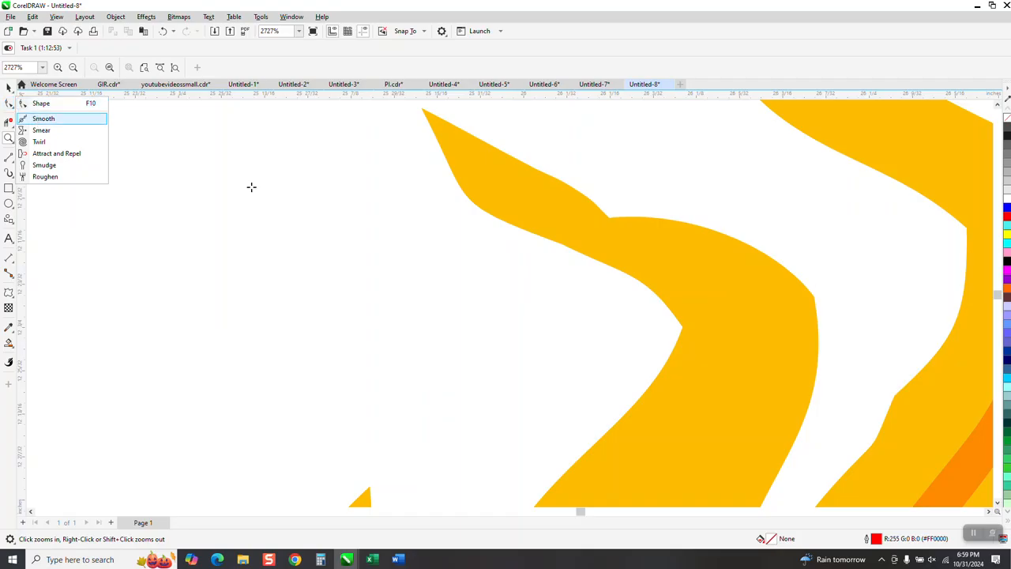
pyautogui.click(38, 118)
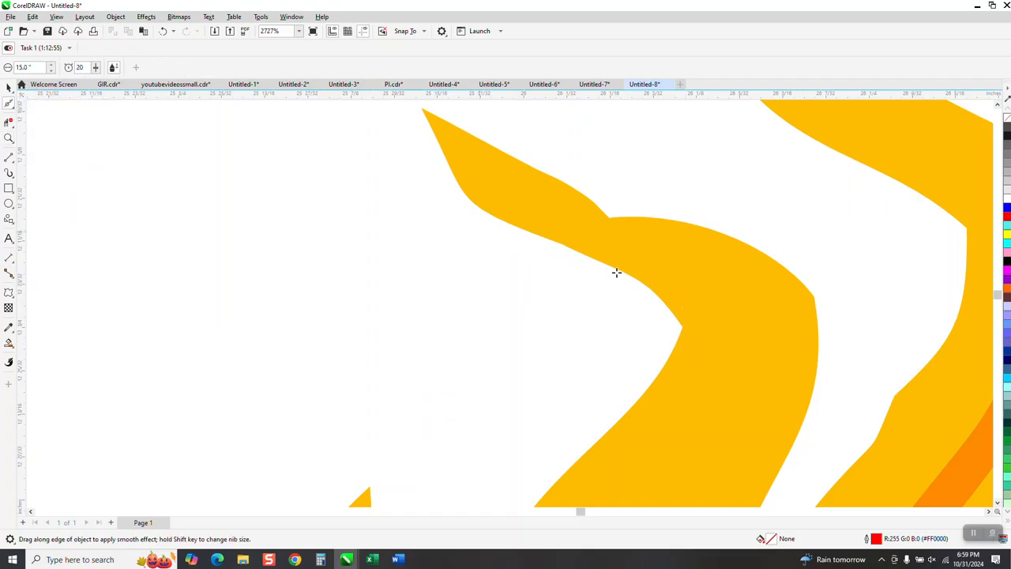
pyautogui.click(32, 68)
pyautogui.write('0.25')
pyautogui.press('Return')
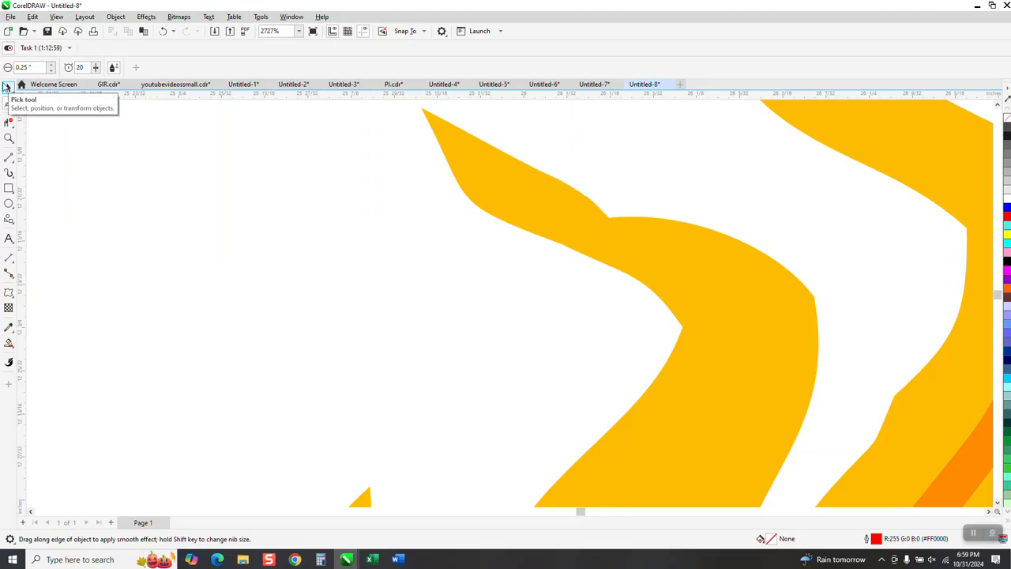
pyautogui.click(614, 228)
pyautogui.moveTo(612, 228)
pyautogui.mouseDown()
pyautogui.moveTo(554, 203)
pyautogui.moveTo(586, 219)
pyautogui.mouseUp()
pyautogui.moveTo(731, 277); pyautogui.dragTo(731, 318)
pyautogui.scroll(-1, 526, 330)
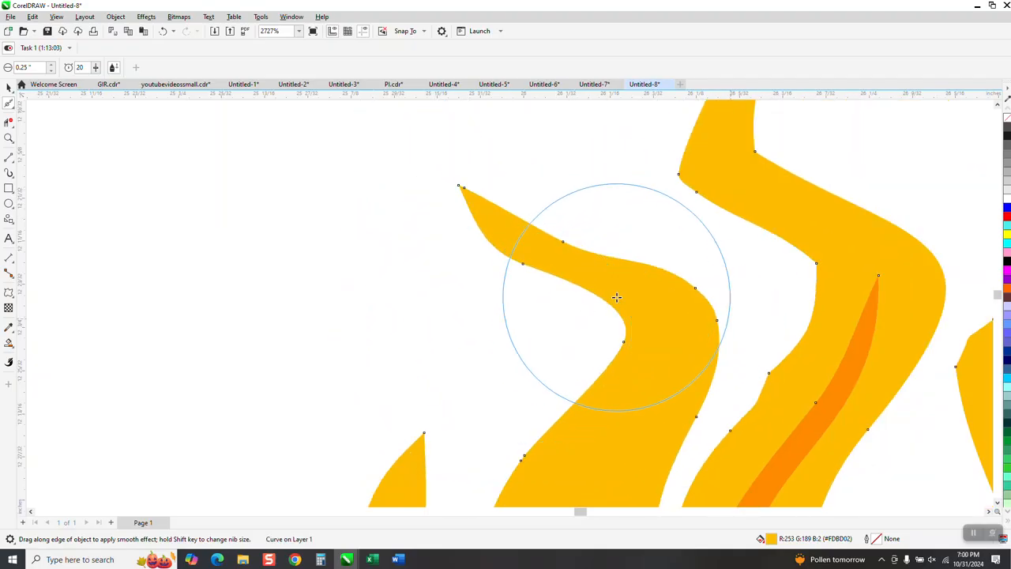
# Smooth the bends, notches and tips of the yellow flame's middle and right tongues with the same nib
pyautogui.scroll(-2, 431, 277)
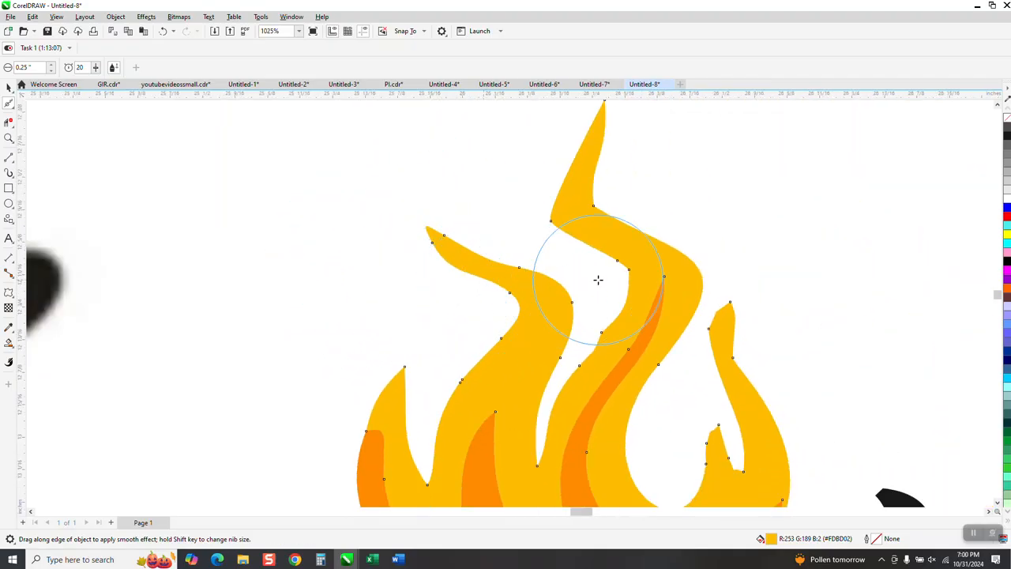
pyautogui.moveTo(598, 252)
pyautogui.mouseDown()
pyautogui.moveTo(579, 214)
pyautogui.moveTo(598, 264)
pyautogui.mouseUp()
pyautogui.scroll(-1, 592, 258)
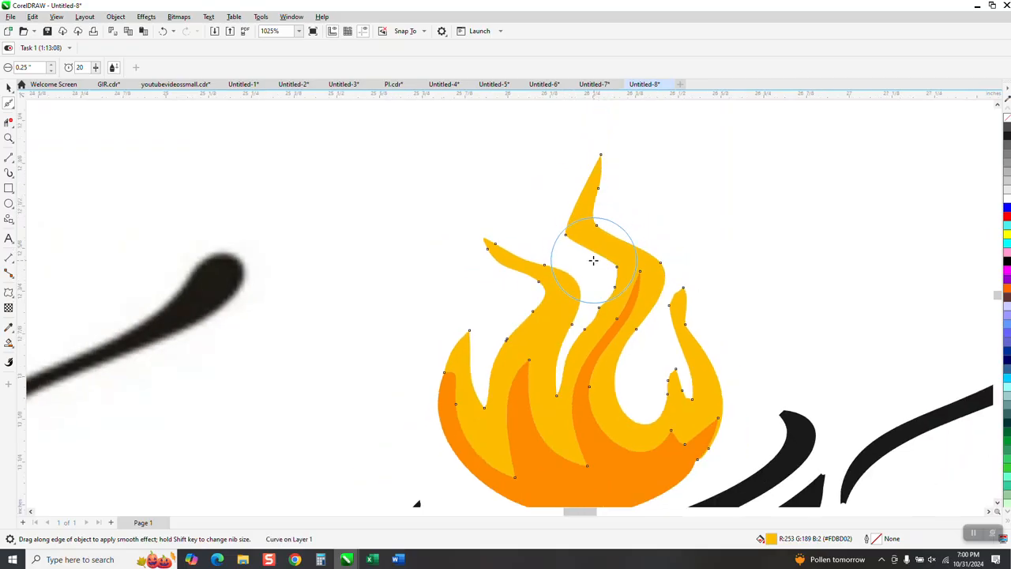
pyautogui.moveTo(598, 329)
pyautogui.mouseDown()
pyautogui.moveTo(572, 332)
pyautogui.moveTo(640, 328)
pyautogui.moveTo(565, 337)
pyautogui.moveTo(644, 320)
pyautogui.moveTo(695, 331)
pyautogui.moveTo(691, 297)
pyautogui.moveTo(681, 377)
pyautogui.mouseUp()
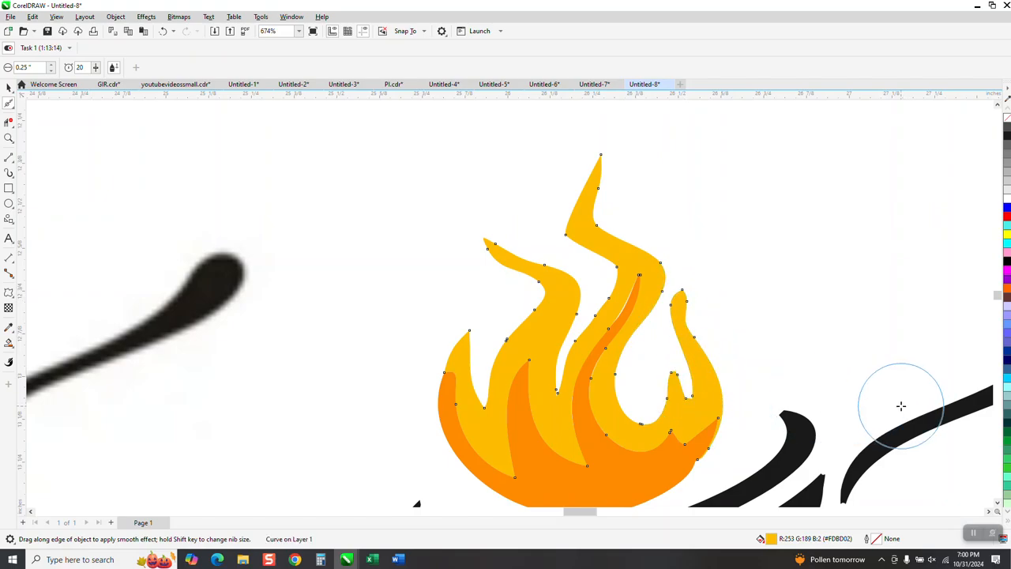
# Select the orange flame shape with the Shape tool and shift it slightly left to cover the white gap along its tallest tongue
pyautogui.click(9, 137)
pyautogui.moveTo(556, 275); pyautogui.dragTo(675, 348)
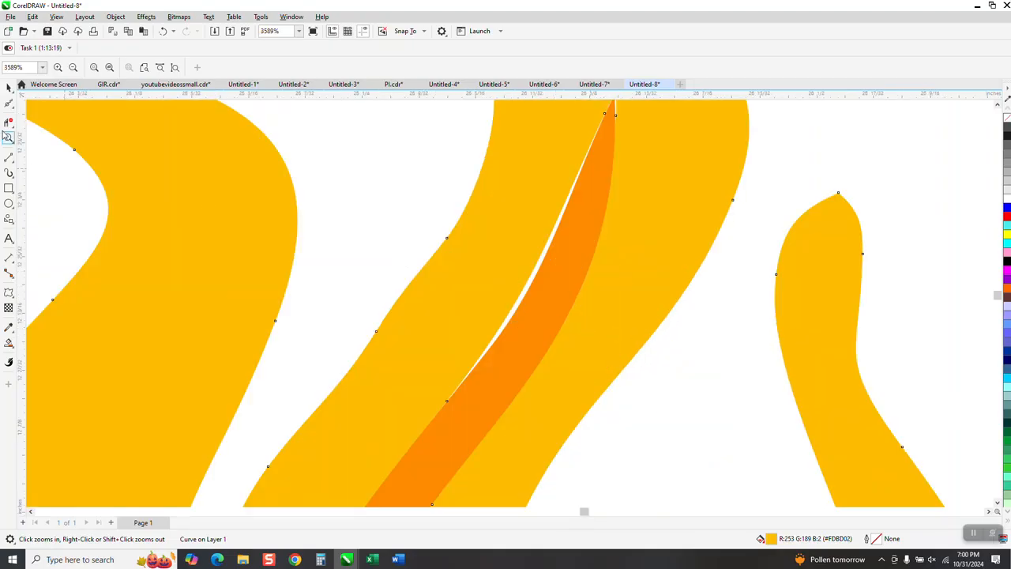
pyautogui.click(11, 124)
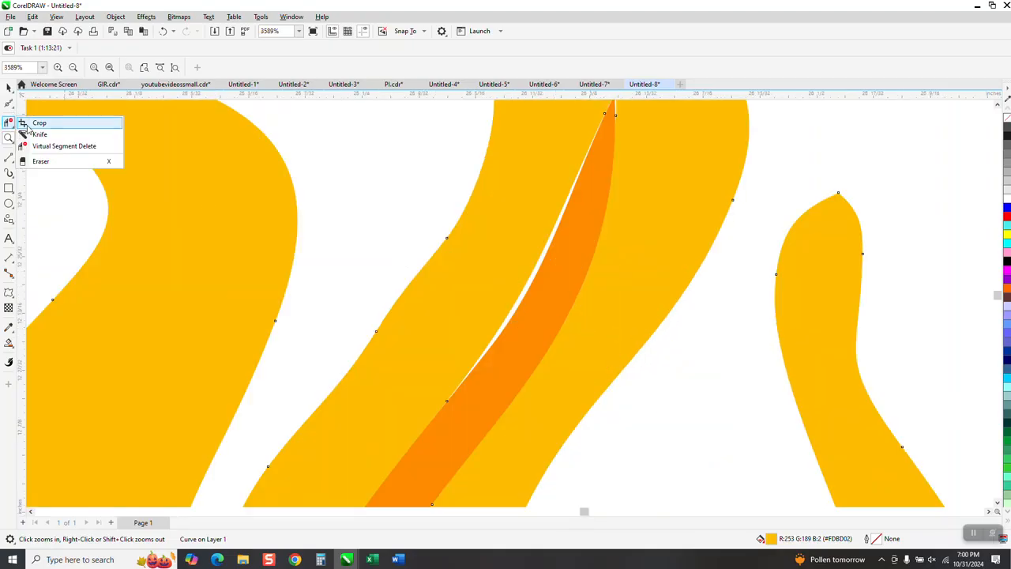
pyautogui.click(11, 105)
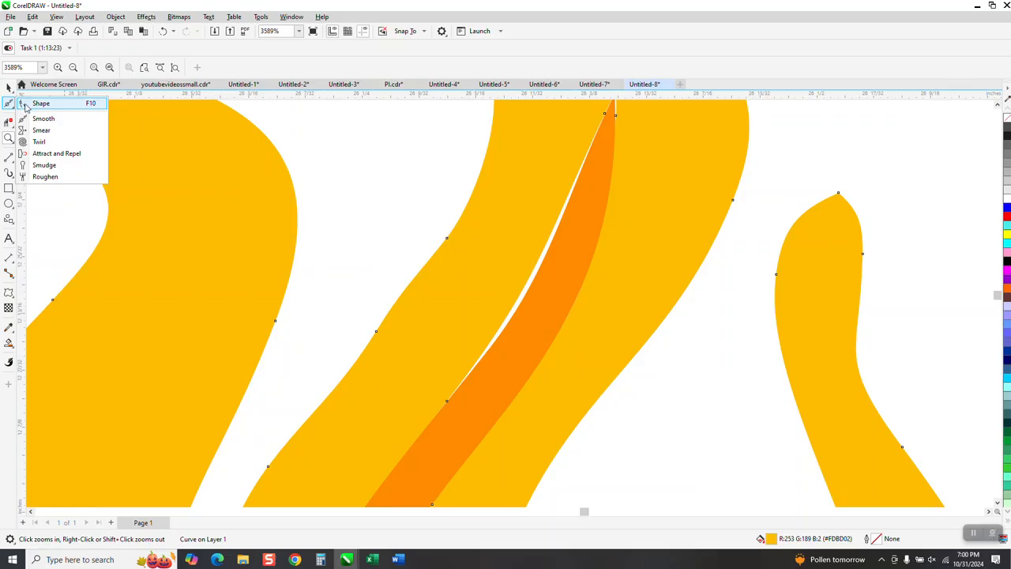
pyautogui.press('F10')
pyautogui.click(556, 272)
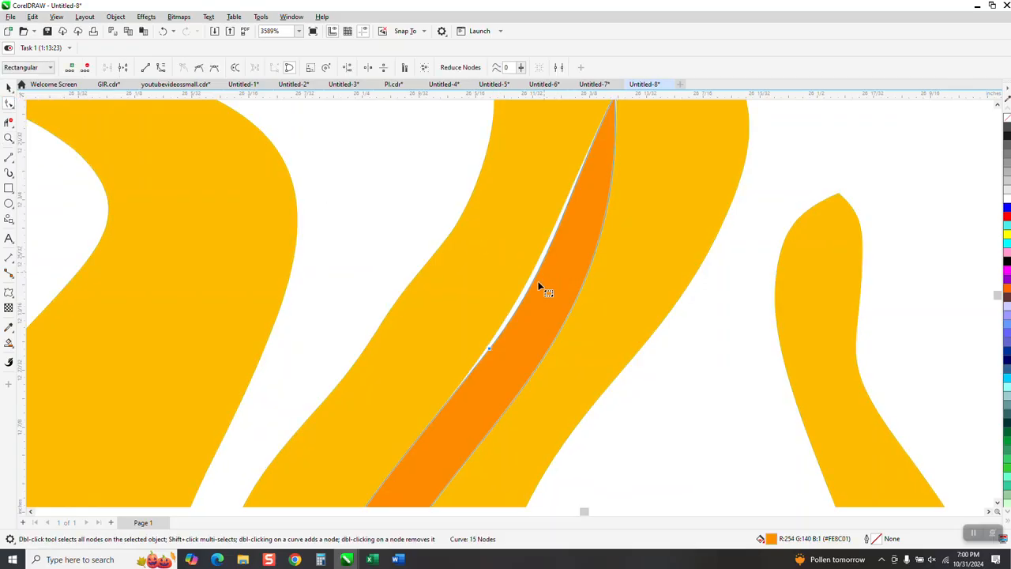
pyautogui.moveTo(487, 350); pyautogui.dragTo(475, 346)
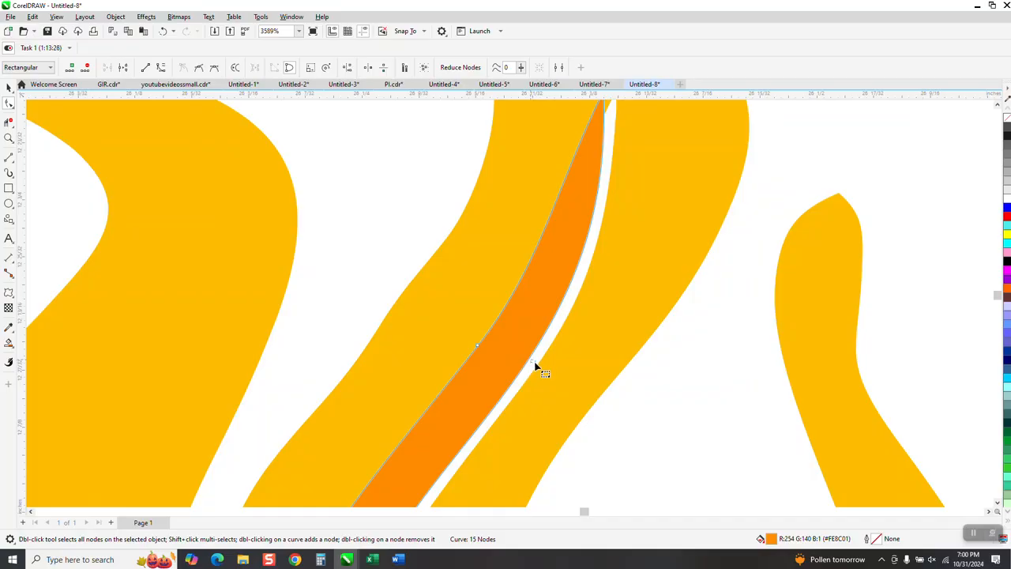
# Try to bend the right edge of the orange shape's tallest tongue outward and raise its tip, and undo both edits
pyautogui.moveTo(531, 359); pyautogui.dragTo(548, 361)
pyautogui.scroll(-1, 553, 355)
pyautogui.moveTo(587, 178); pyautogui.dragTo(594, 161)
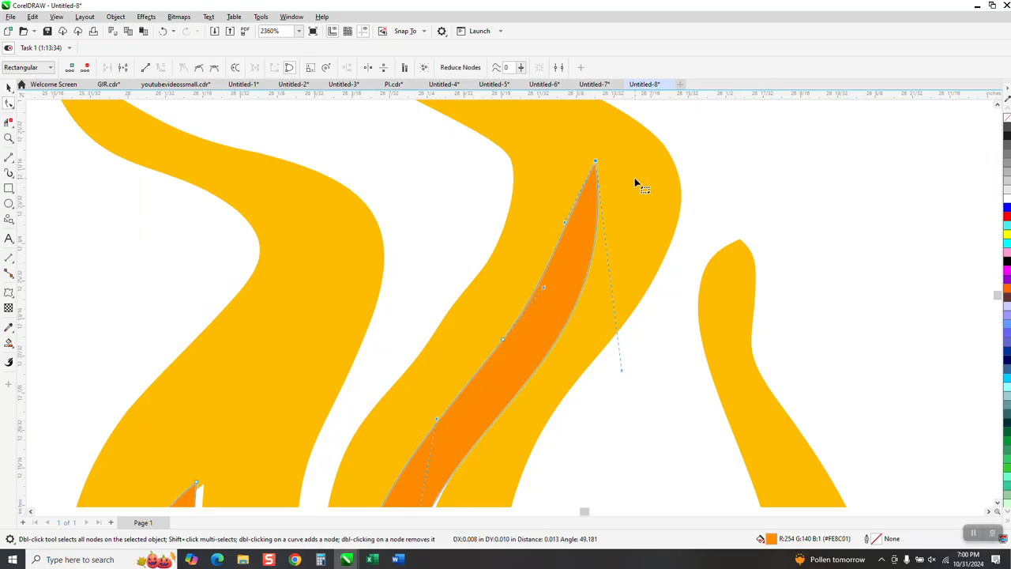
pyautogui.scroll(-2, 488, 339)
pyautogui.scroll(-3, 314, 149)
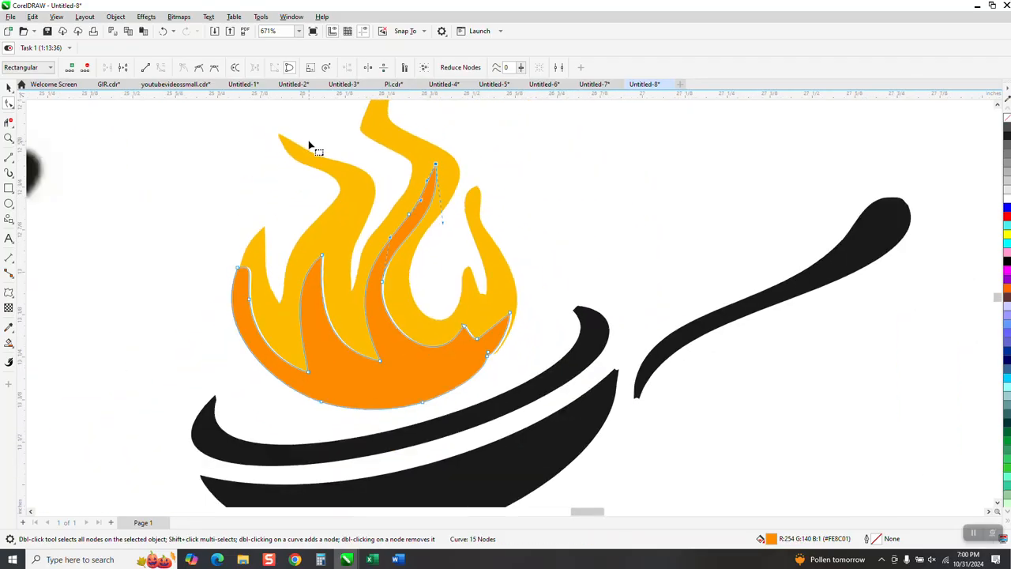
pyautogui.click(163, 32)
pyautogui.click(164, 31)
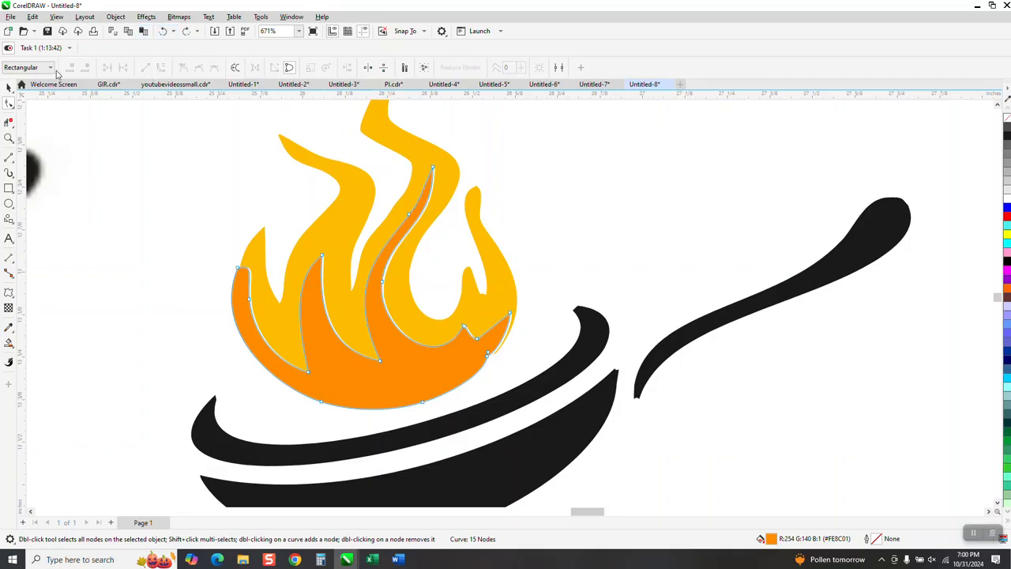
# Move the yellow flame and the orange flame shape 4" to the right, clear of the pan
pyautogui.click(8, 86)
pyautogui.scroll(-1, 64, 126)
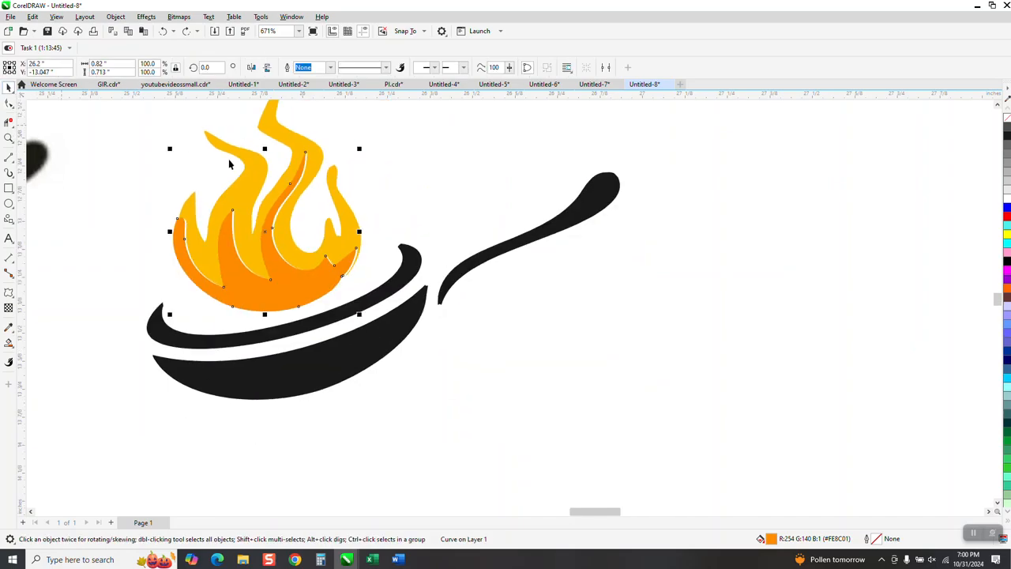
pyautogui.click(317, 165)
pyautogui.press('Delete')
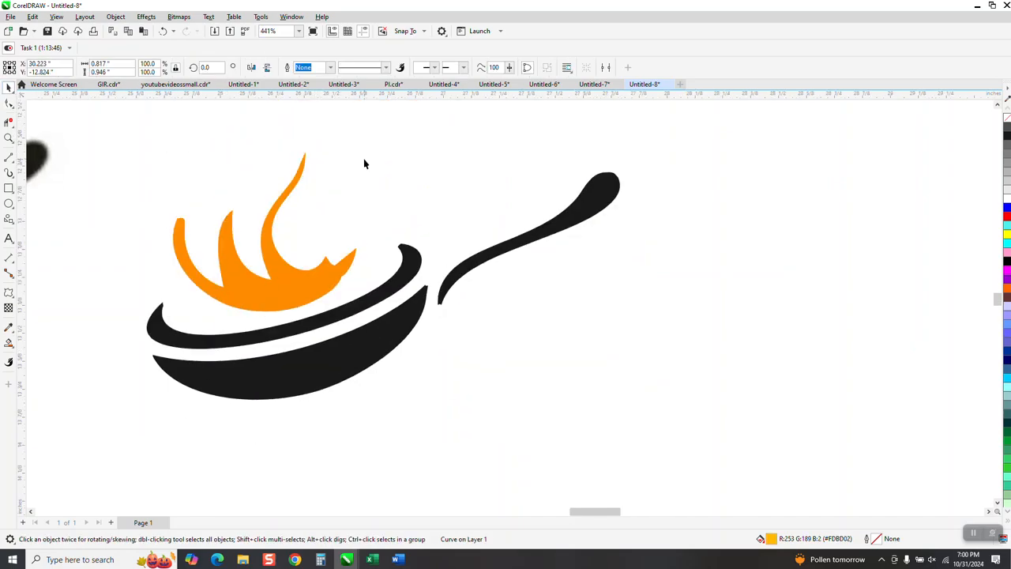
pyautogui.scroll(-1, 179, 231)
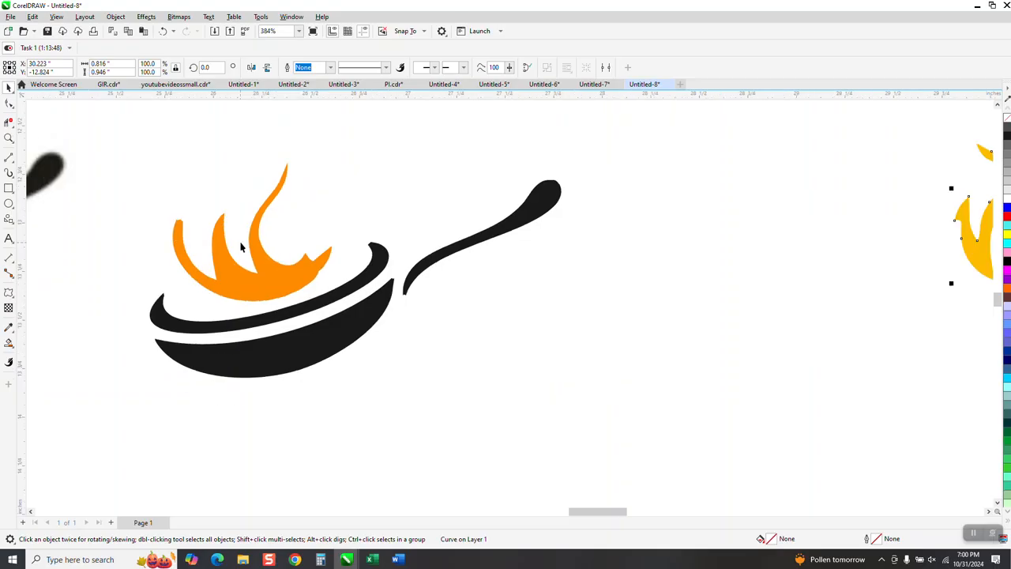
pyautogui.click(284, 271)
pyautogui.press('Right')
pyautogui.scroll(-1, 257, 273)
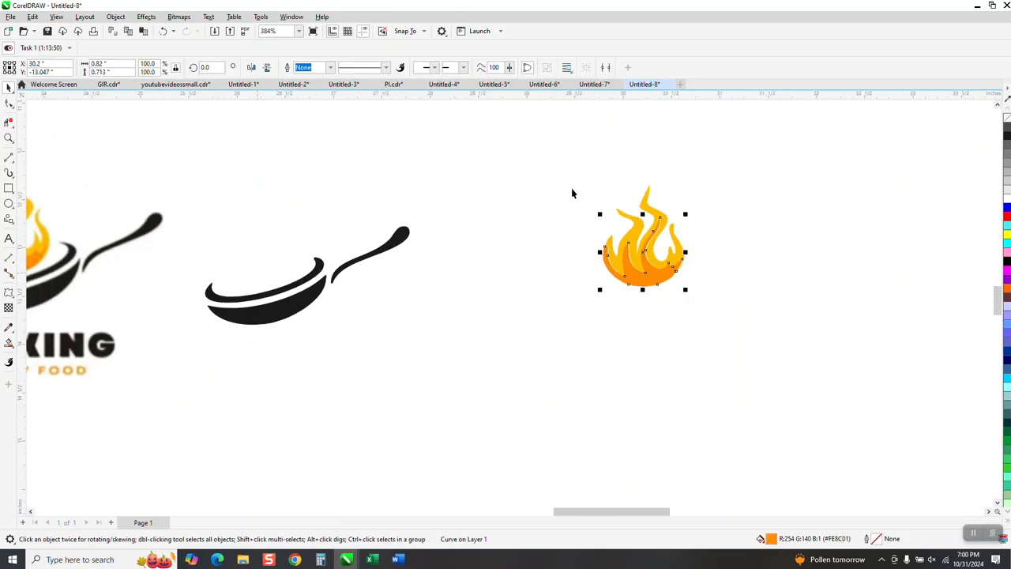
# Select both flame shapes, remove their fills and give them a dark gray hairline outline
pyautogui.moveTo(576, 173); pyautogui.dragTo(761, 309)
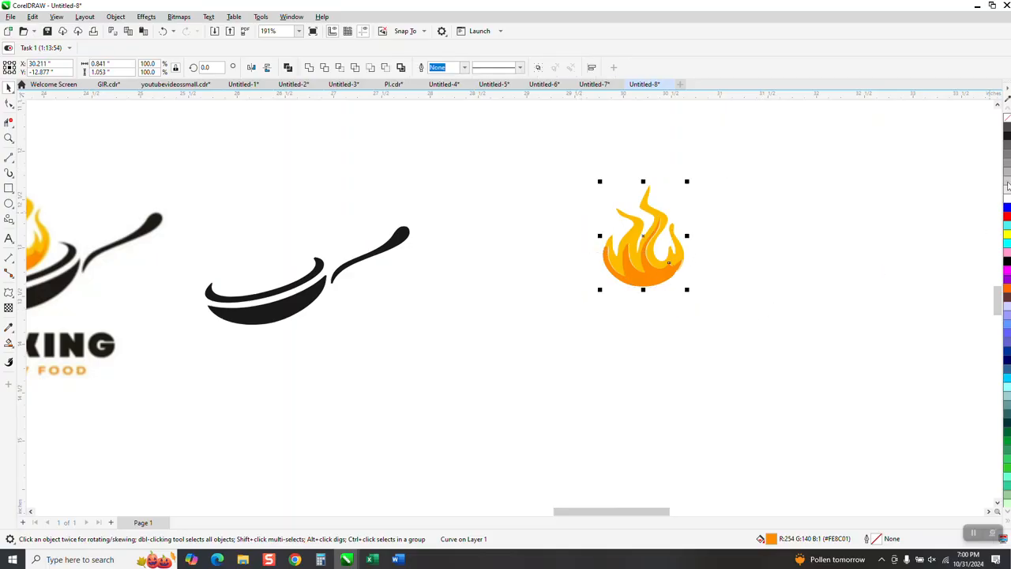
pyautogui.click(1006, 126)
pyautogui.rightClick(1006, 141)
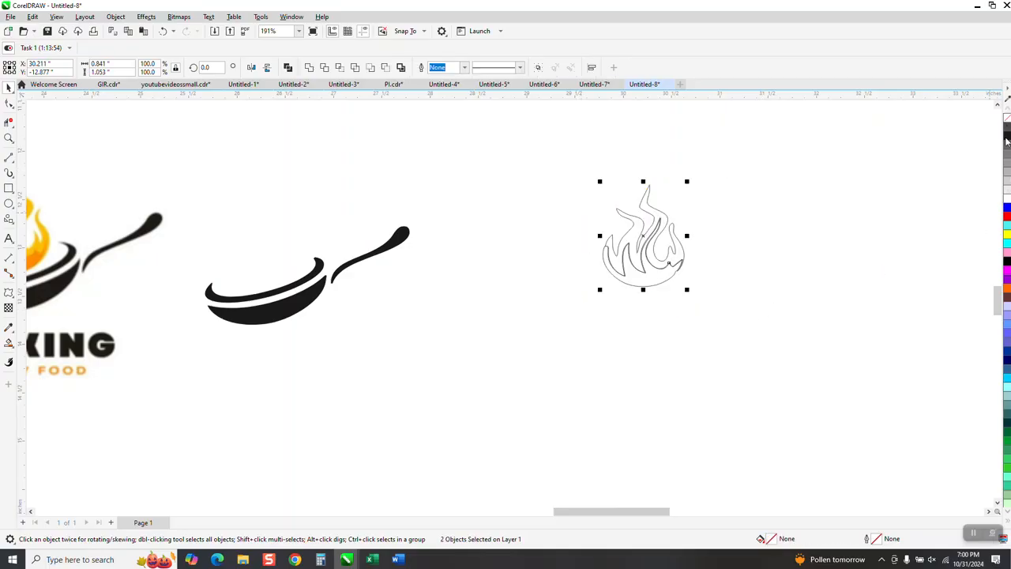
pyautogui.click(8, 139)
pyautogui.moveTo(605, 218); pyautogui.dragTo(724, 320)
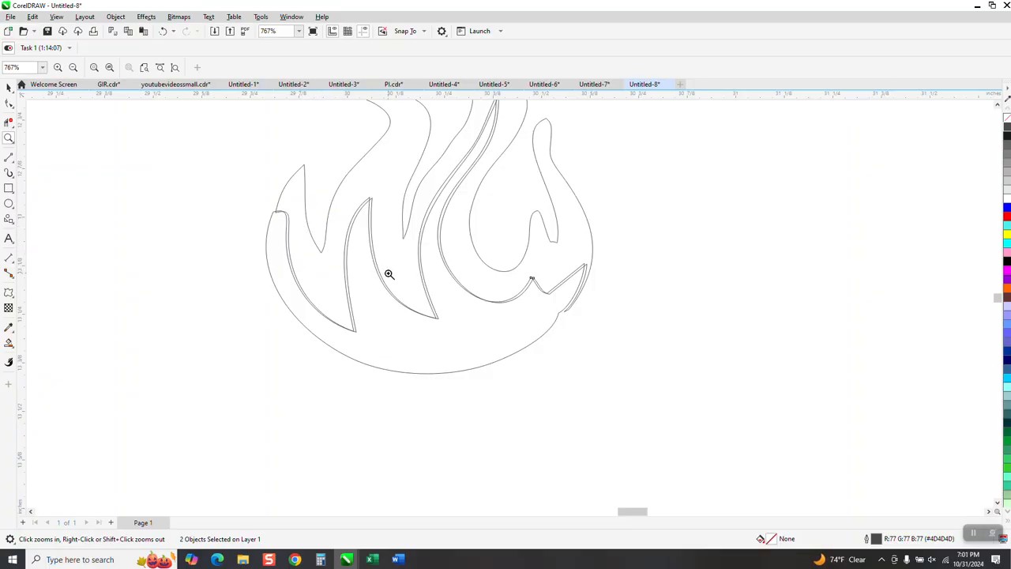
pyautogui.click(8, 87)
pyautogui.moveTo(449, 313); pyautogui.dragTo(441, 294)
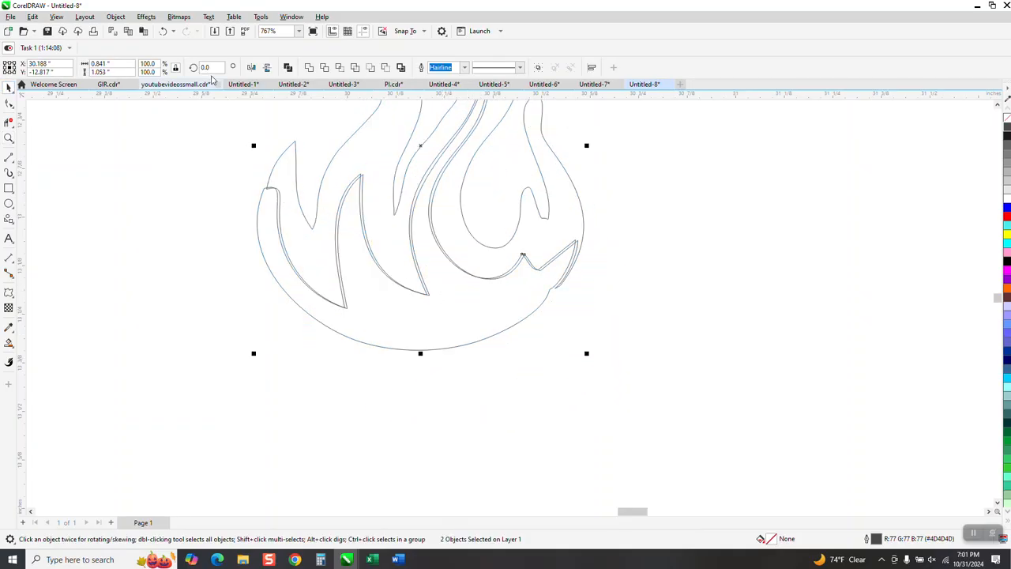
pyautogui.click(163, 33)
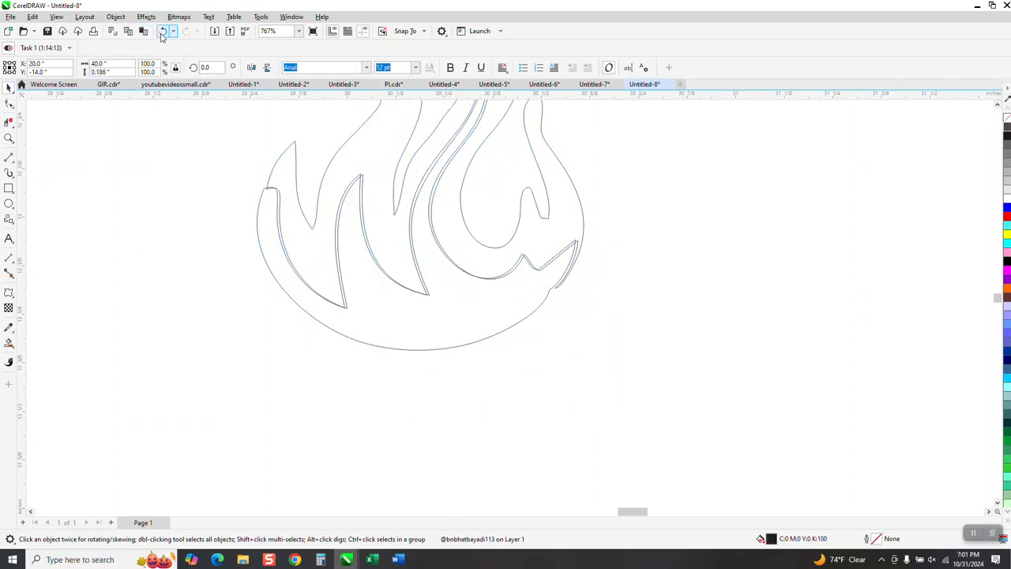
pyautogui.click(163, 33)
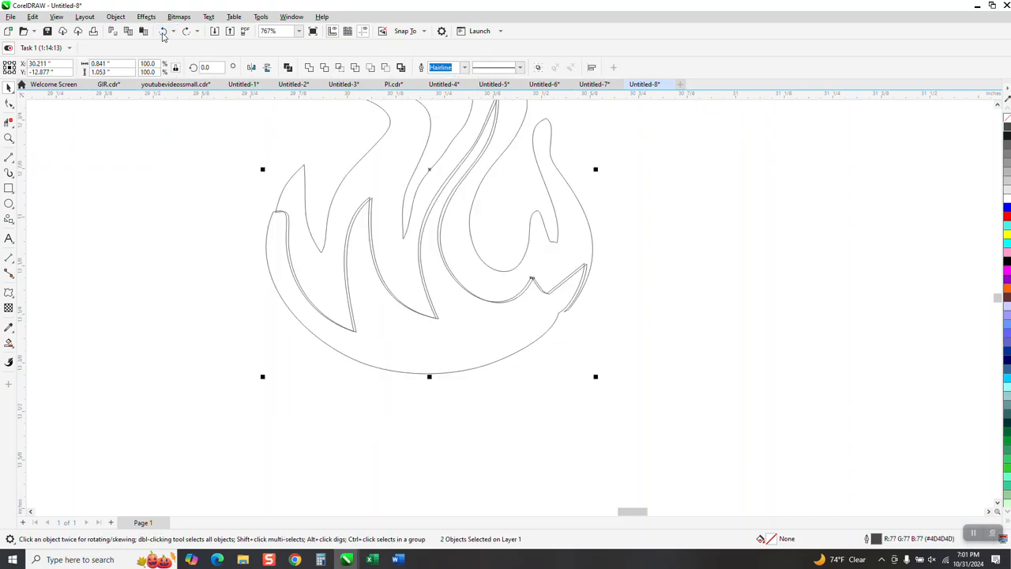
# Move the yellow outline's corner node at the flame's far-left tongue onto the matching corner of the orange outline
pyautogui.click(8, 138)
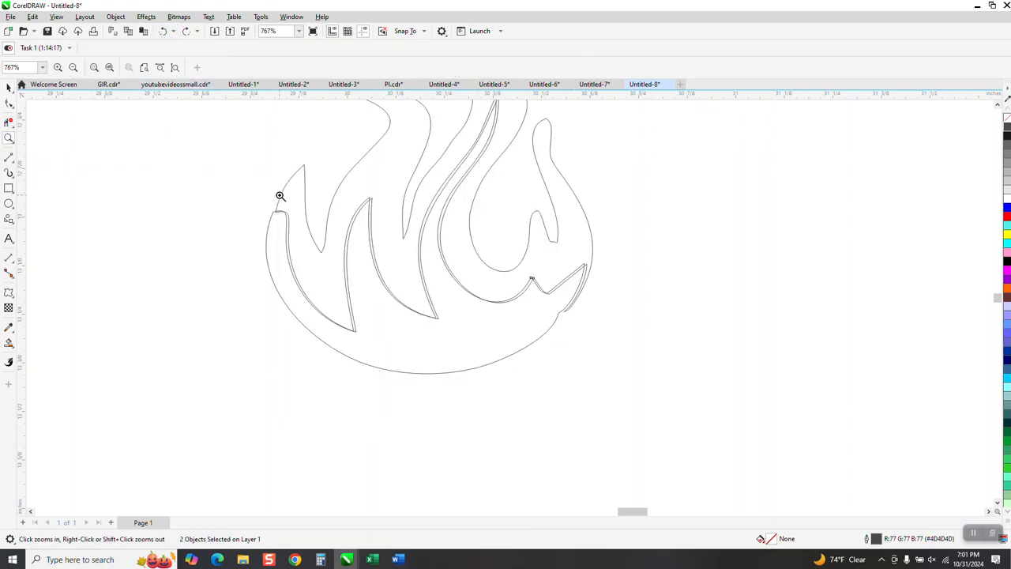
pyautogui.moveTo(261, 219); pyautogui.dragTo(334, 242)
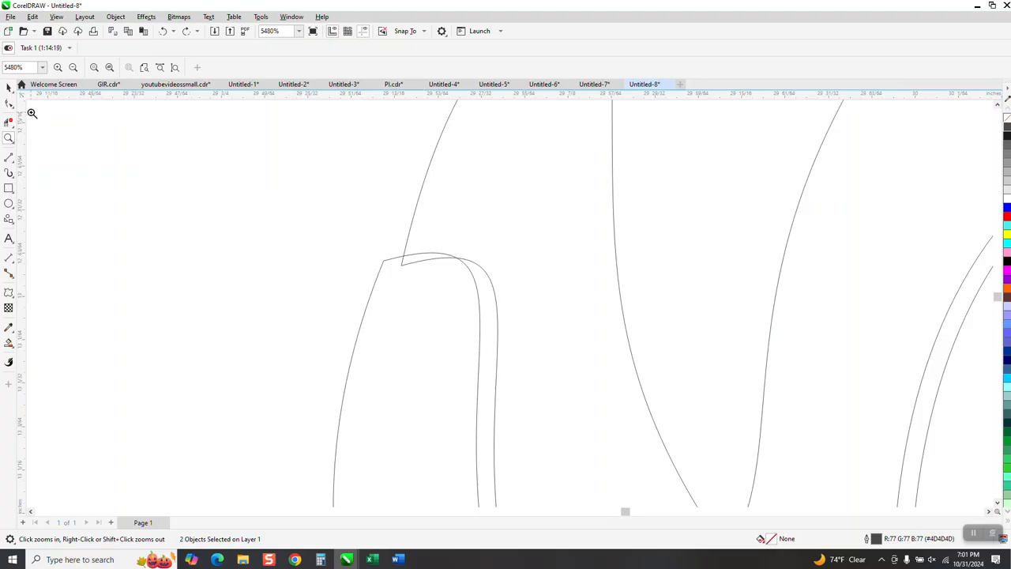
pyautogui.click(9, 103)
pyautogui.moveTo(401, 266); pyautogui.dragTo(384, 261)
pyautogui.scroll(-1, 444, 227)
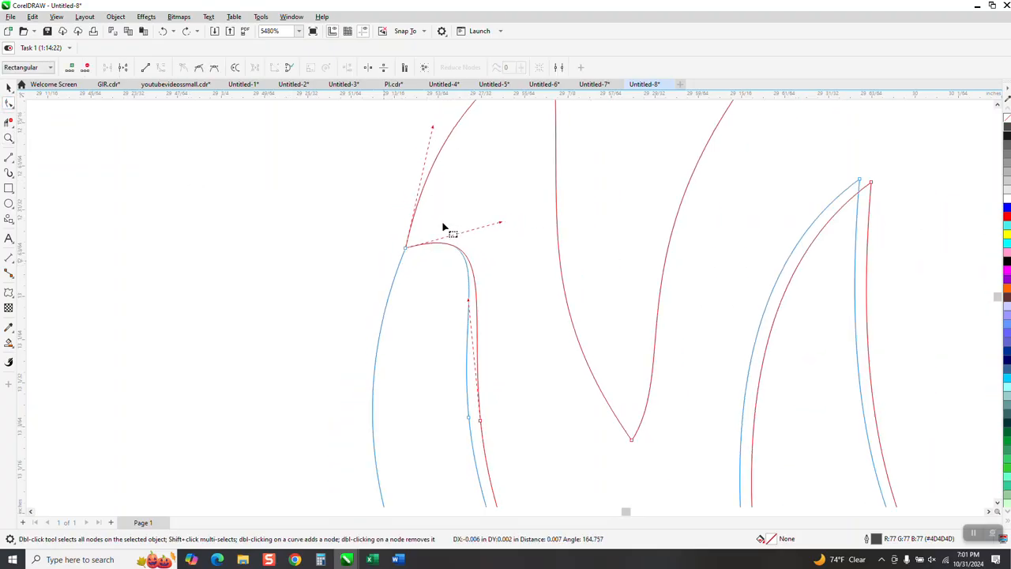
# Delete the doubled outline segments along the flame's left, middle and tallest inner tongues with Virtual Segment Delete
pyautogui.scroll(-2, 444, 226)
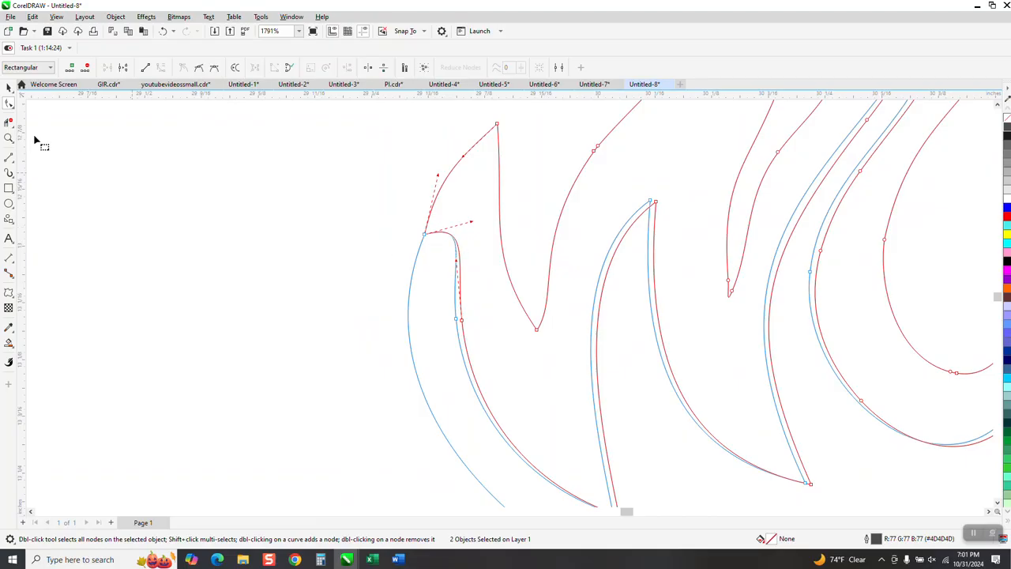
pyautogui.click(9, 122)
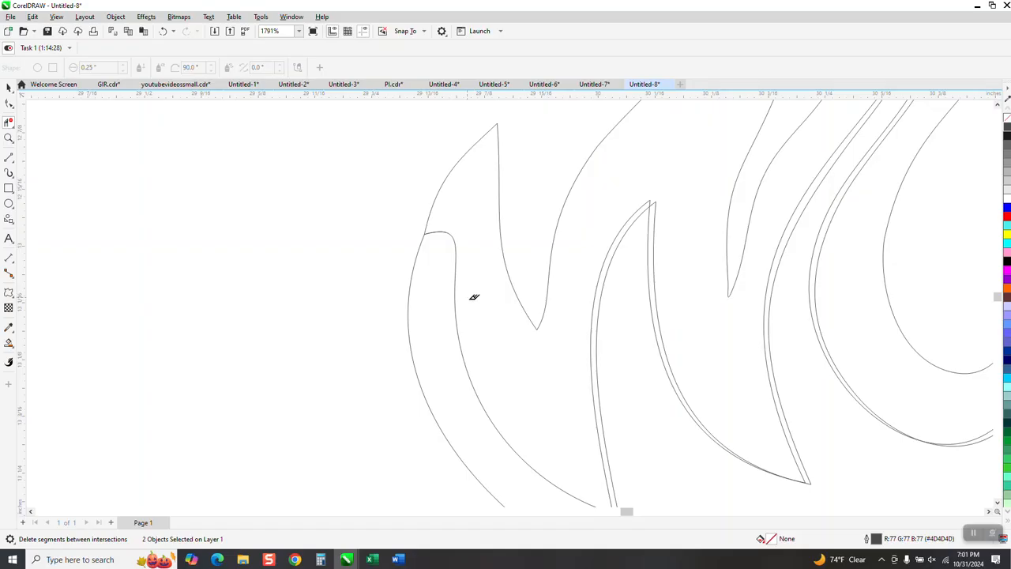
pyautogui.scroll(-1, 483, 308)
pyautogui.click(547, 338)
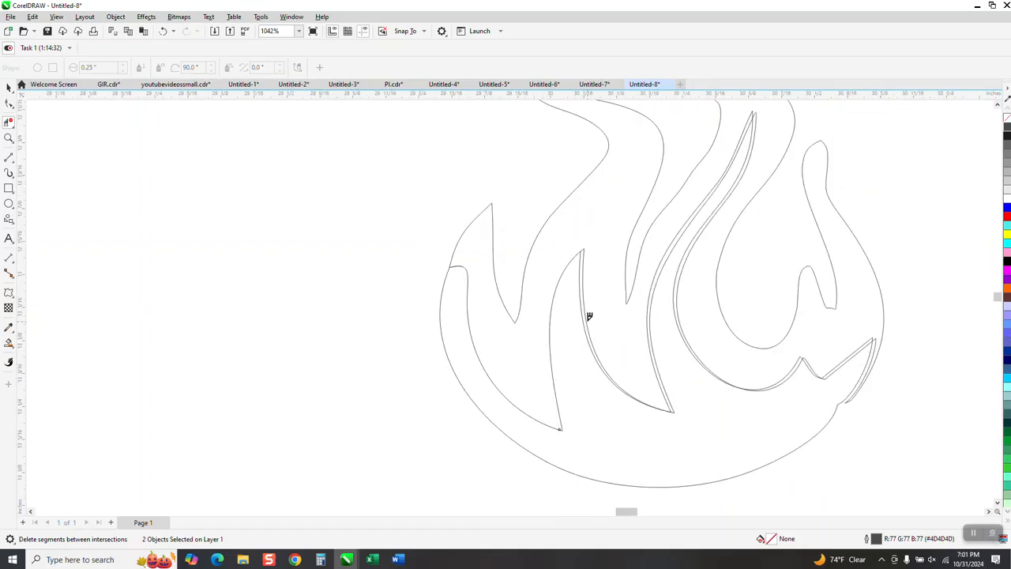
pyautogui.click(587, 317)
pyautogui.click(657, 355)
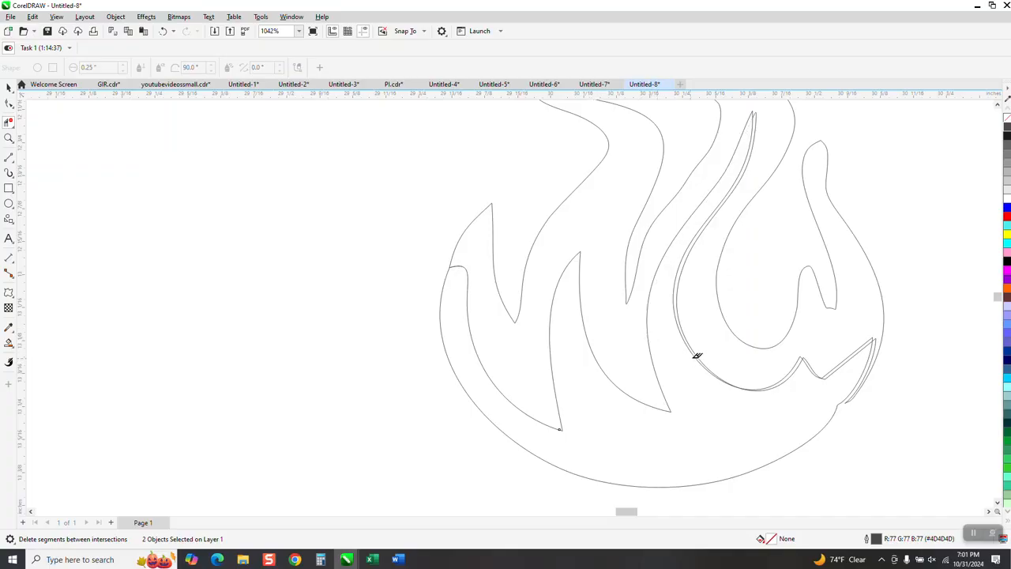
pyautogui.click(694, 346)
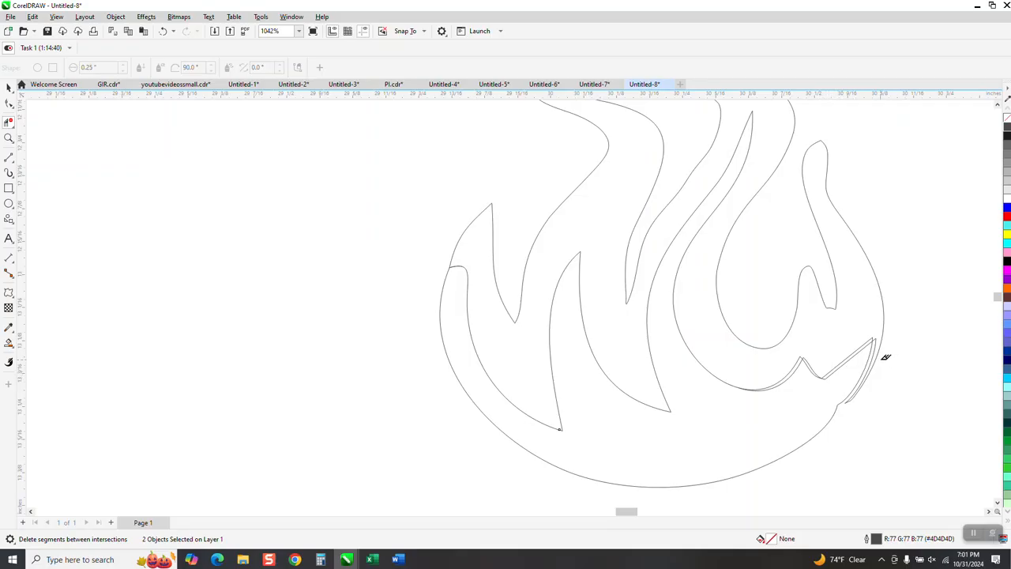
# Try to delete the surplus outline segments on the outer side of the flame's lower-right tip, undoing each deletion
pyautogui.click(872, 350)
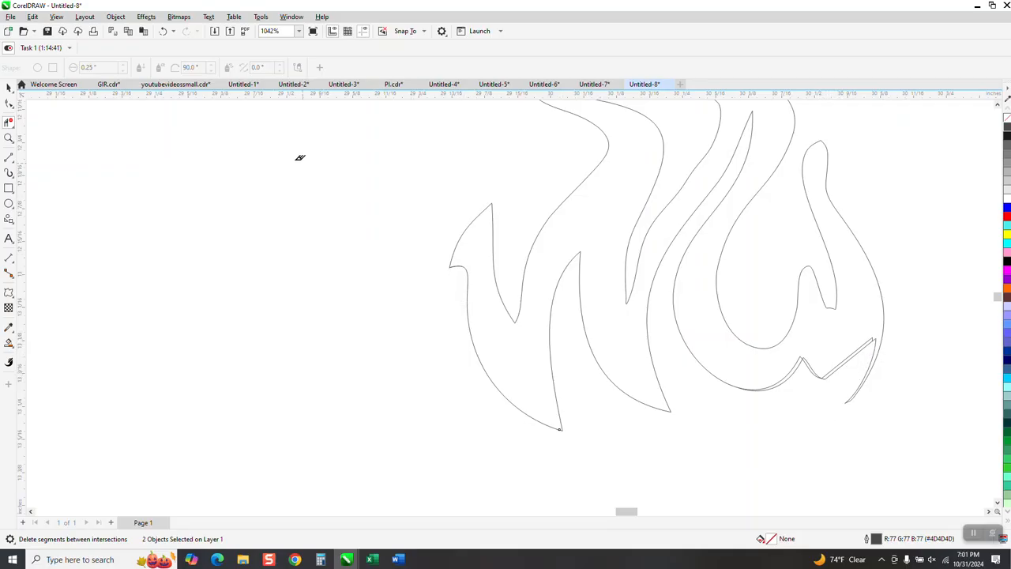
pyautogui.click(163, 31)
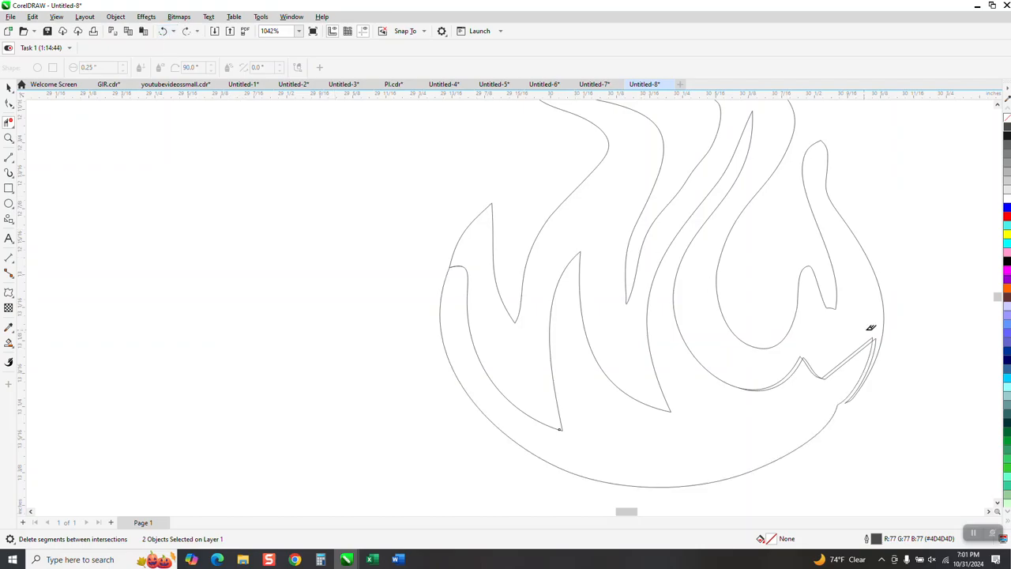
pyautogui.click(875, 336)
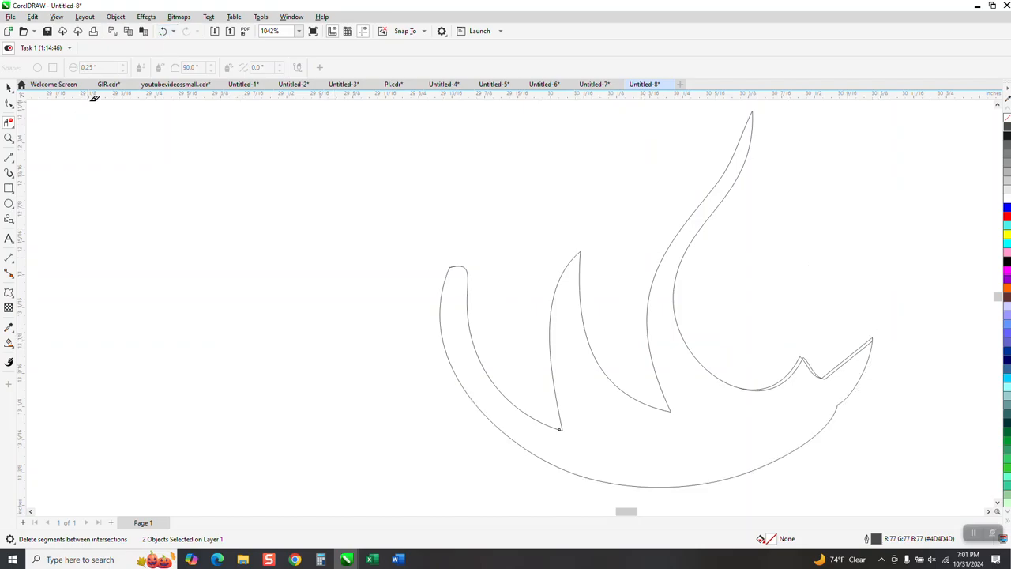
pyautogui.click(163, 30)
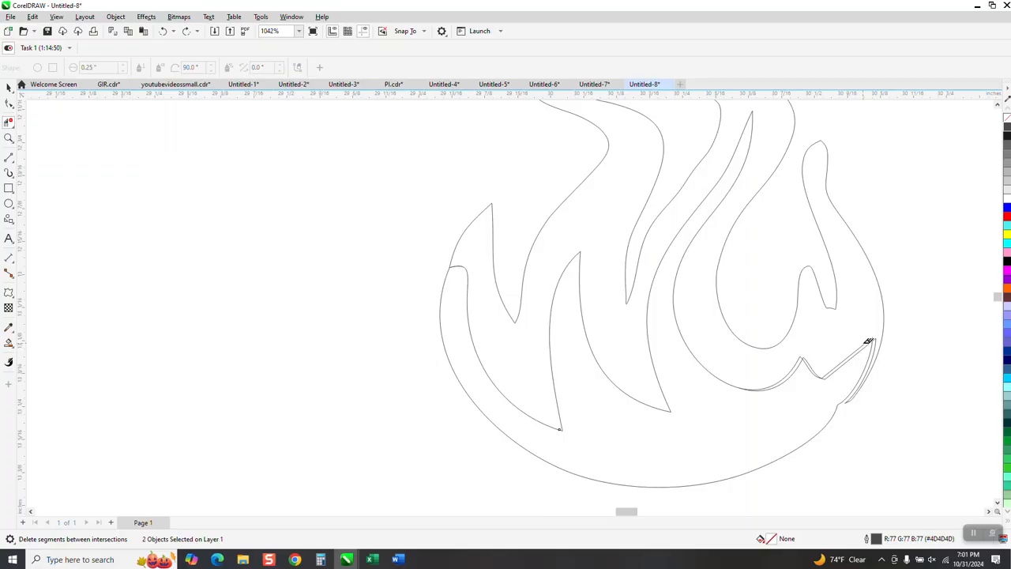
# Delete the doubled segments along the straight diagonal edge and the small notch near the flame's lower-right tip
pyautogui.click(868, 343)
pyautogui.click(872, 344)
pyautogui.click(163, 31)
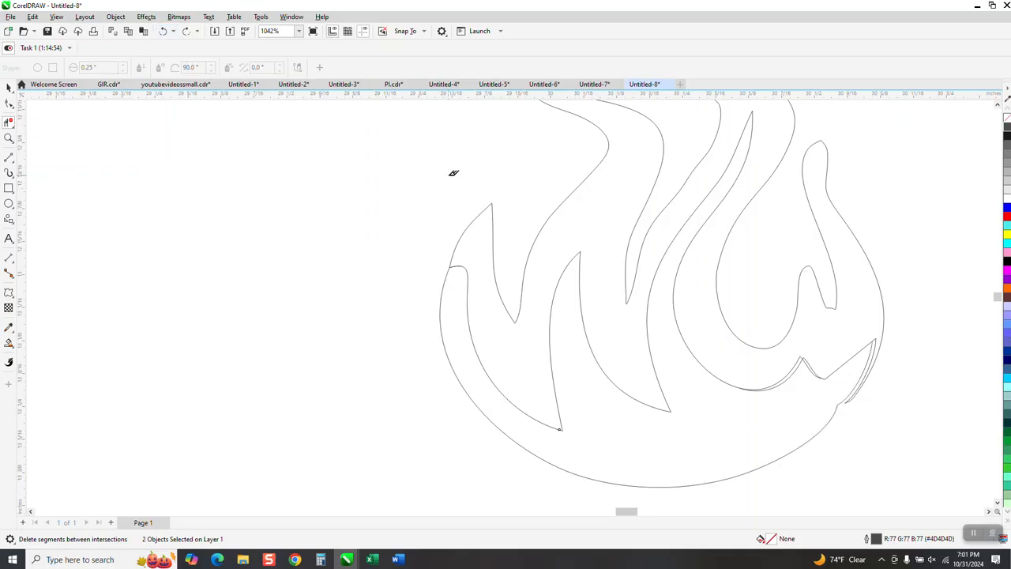
pyautogui.click(877, 344)
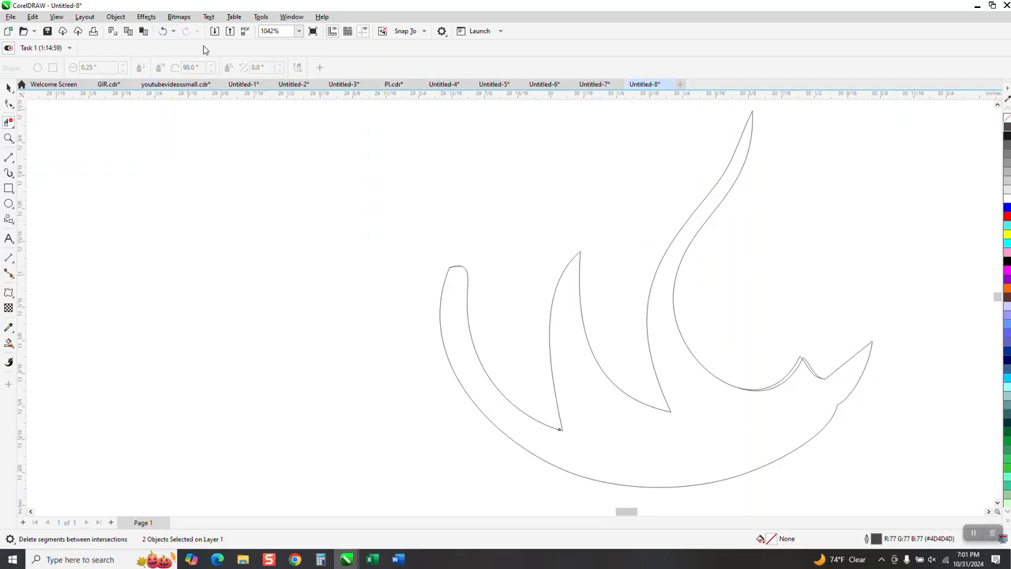
pyautogui.click(164, 32)
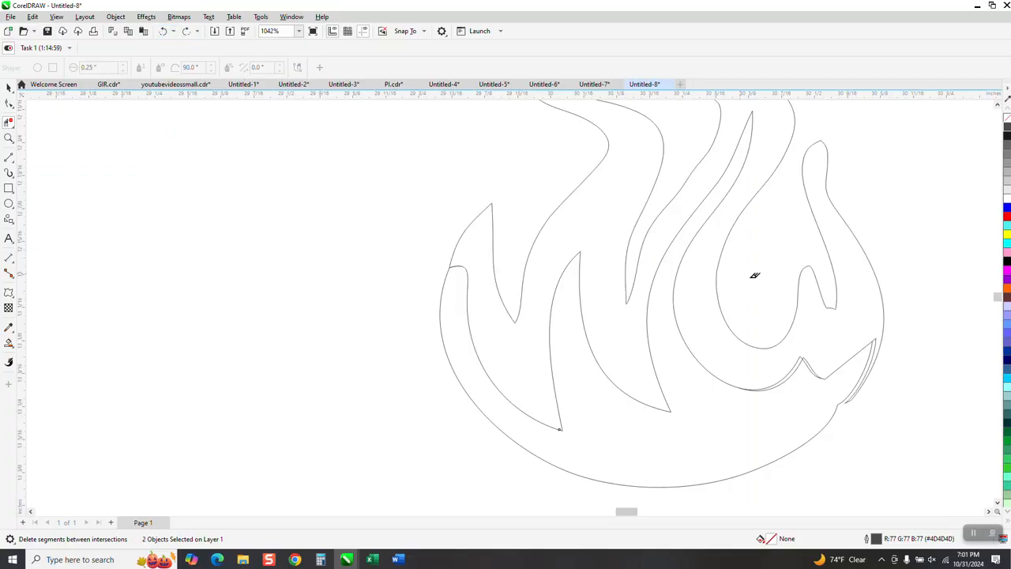
pyautogui.click(795, 367)
# Try to delete the surplus yellow outline segments at the flame's lower-right tip, and undo the deletion
pyautogui.moveTo(871, 388); pyautogui.dragTo(872, 430)
pyautogui.click(8, 138)
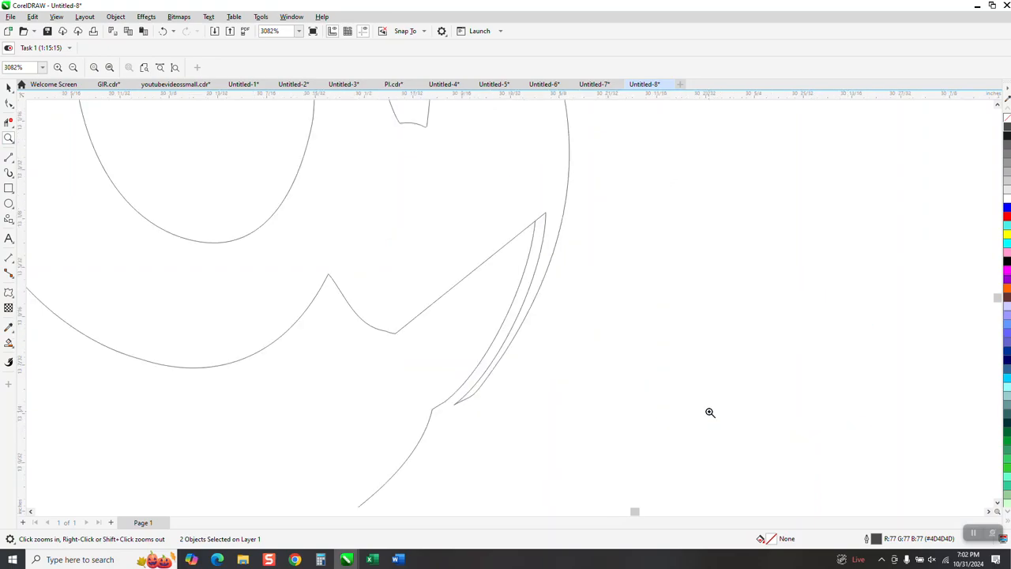
pyautogui.click(8, 122)
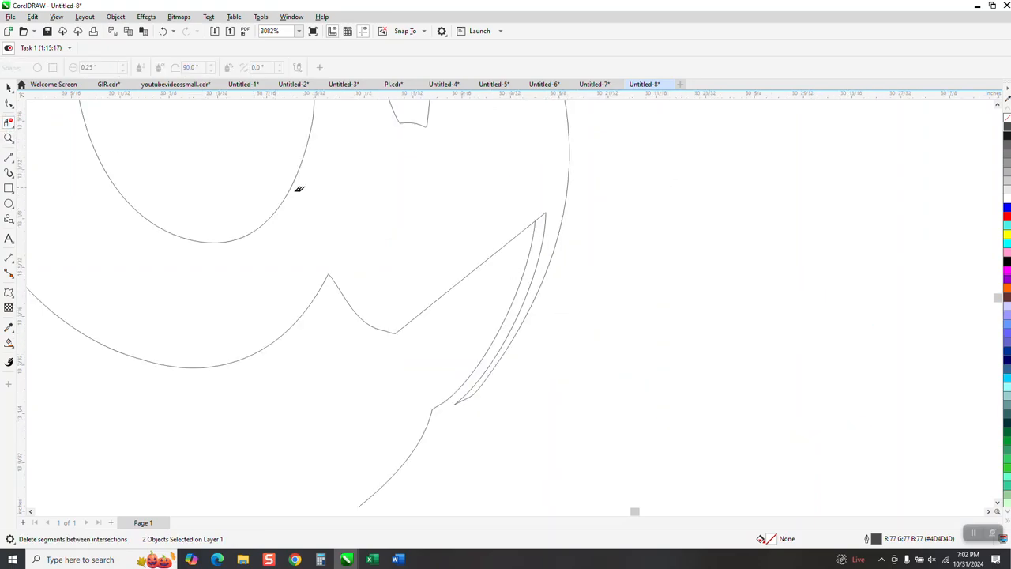
pyautogui.click(541, 212)
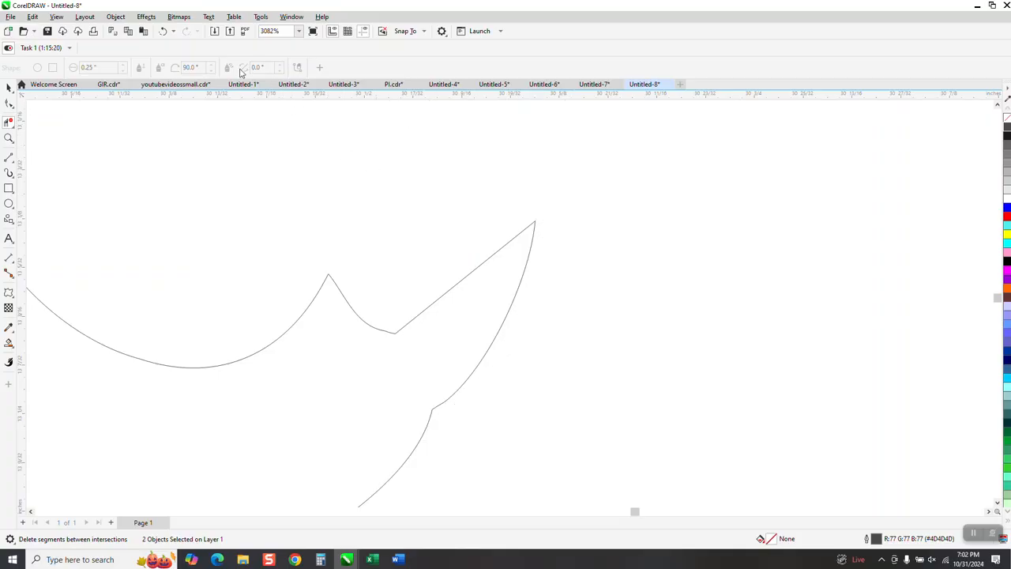
pyautogui.click(163, 31)
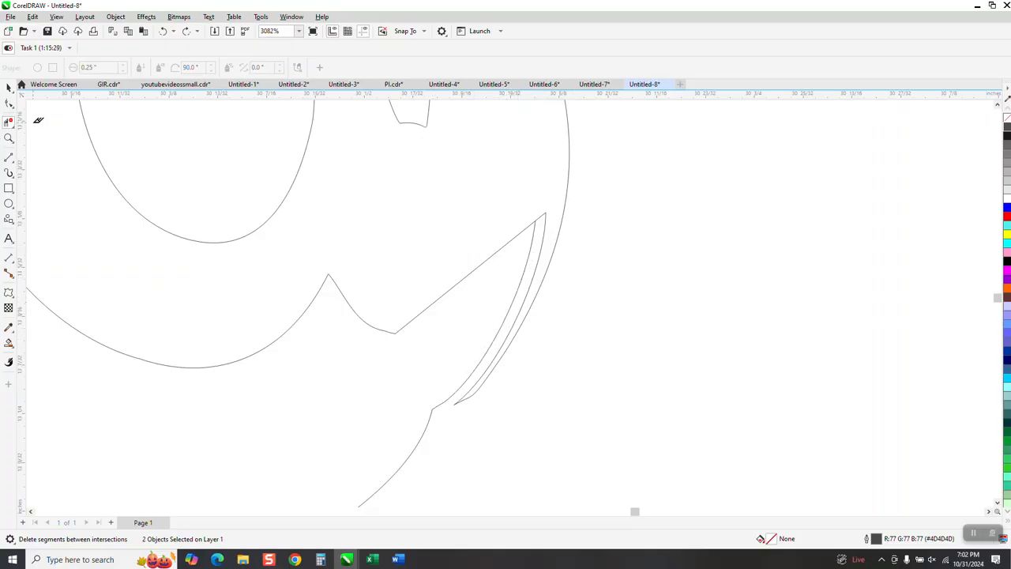
# Move the yellow outline's lower and upper nodes at the flame's lower-right tip onto the orange outline
pyautogui.click(9, 104)
pyautogui.moveTo(458, 411); pyautogui.dragTo(448, 411)
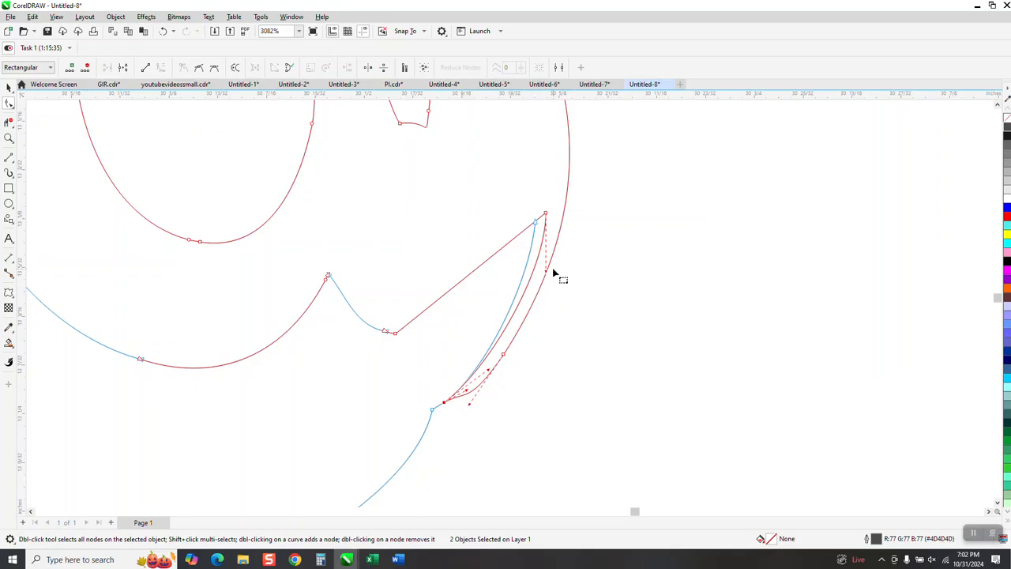
pyautogui.click(545, 214)
pyautogui.moveTo(546, 215); pyautogui.dragTo(536, 223)
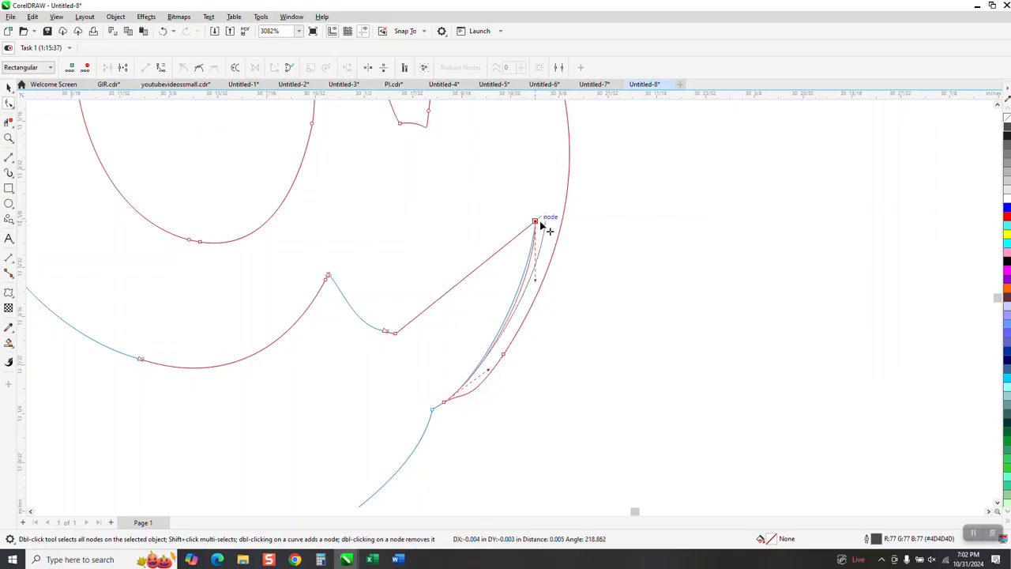
# Move the reference logo bitmap beside the traced flame outline, on its right
pyautogui.click(8, 122)
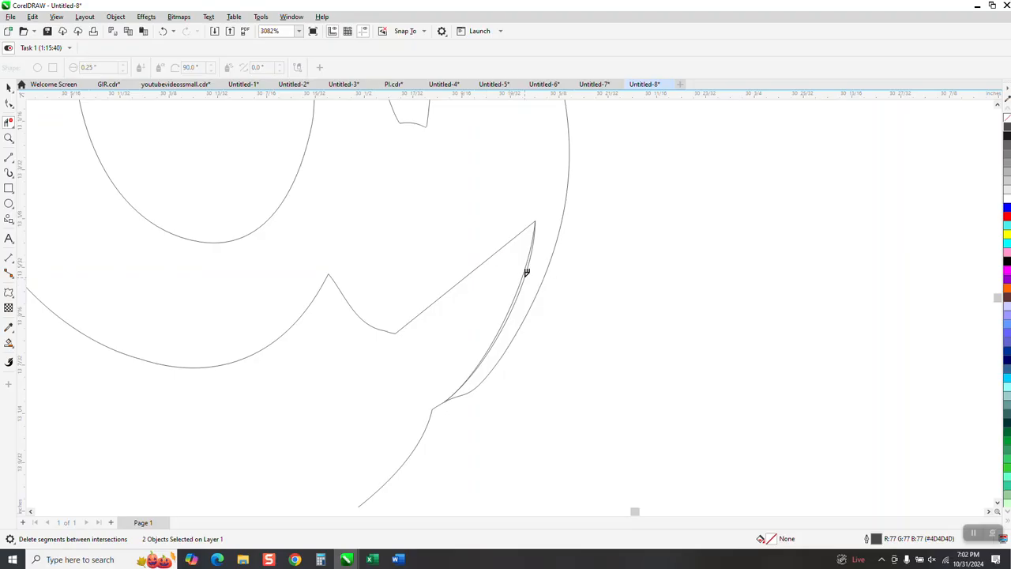
pyautogui.scroll(-3, 534, 278)
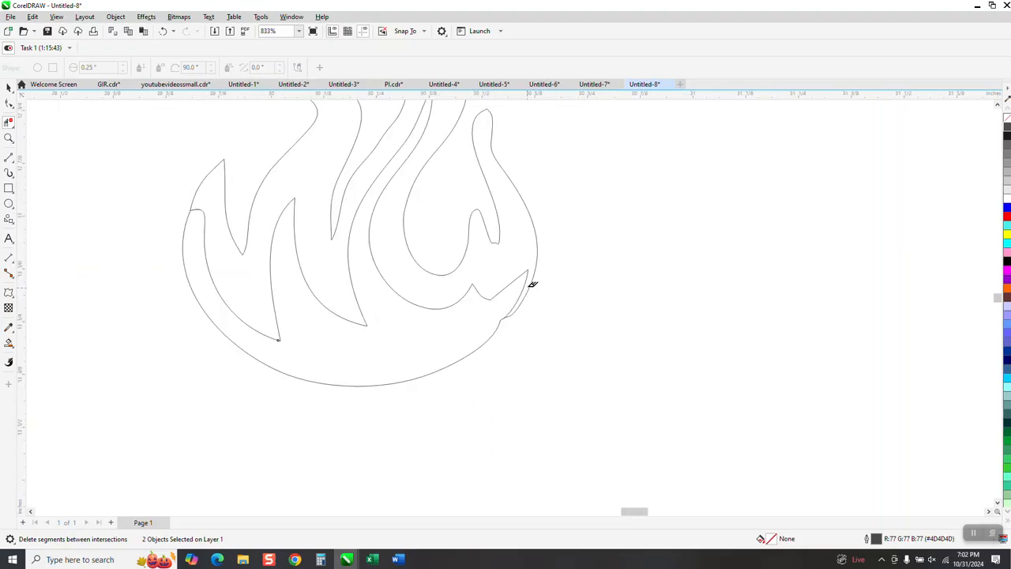
pyautogui.scroll(-4, 529, 280)
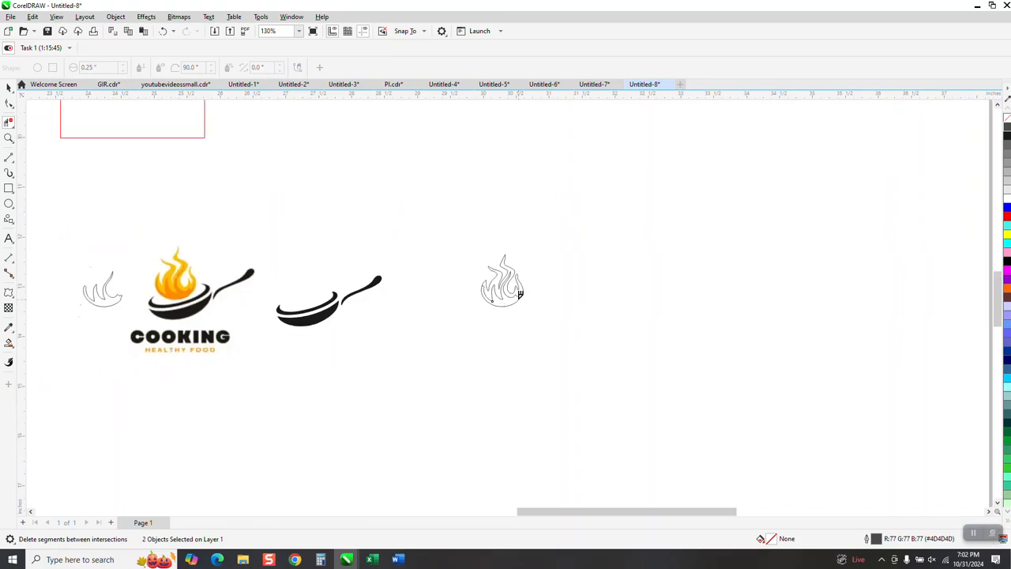
pyautogui.click(8, 87)
pyautogui.moveTo(158, 277); pyautogui.dragTo(577, 277)
pyautogui.click(12, 143)
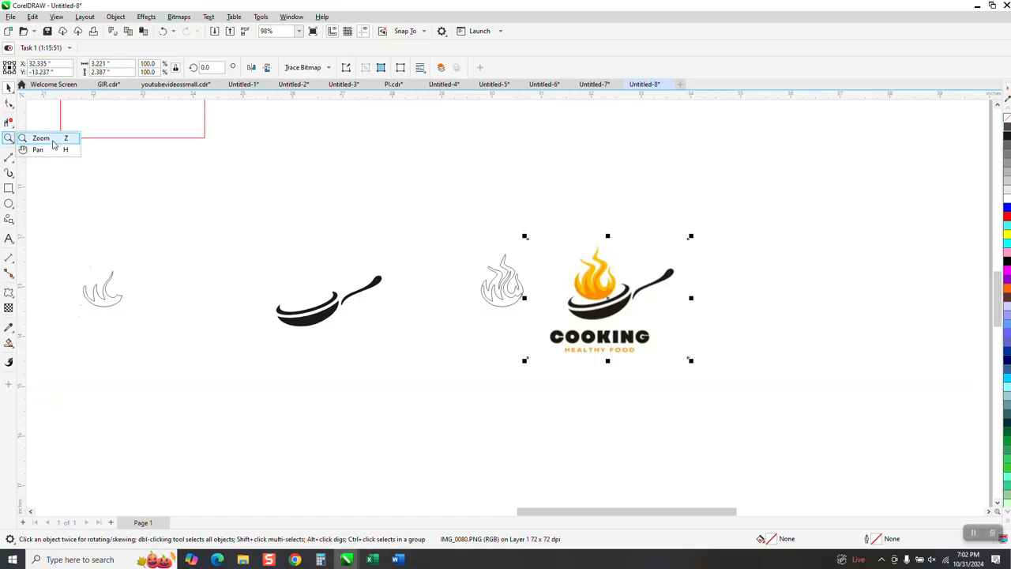
pyautogui.click(39, 137)
pyautogui.moveTo(466, 237); pyautogui.dragTo(723, 373)
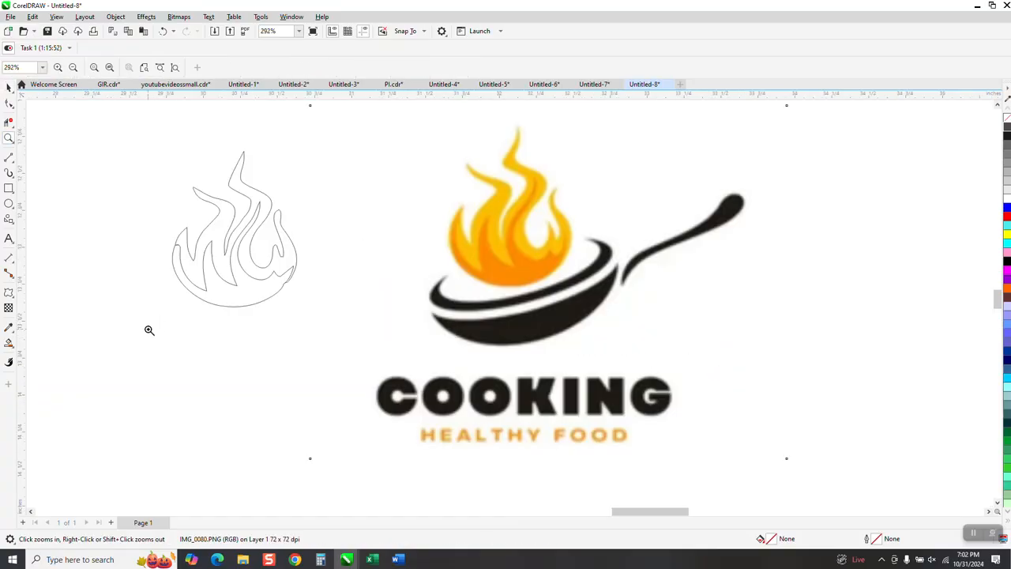
# Smart-fill the flame's lower region with orange #FE8C01 and its upper tongues with yellow #FBBF02 sampled from the logo bitmap
pyautogui.click(8, 344)
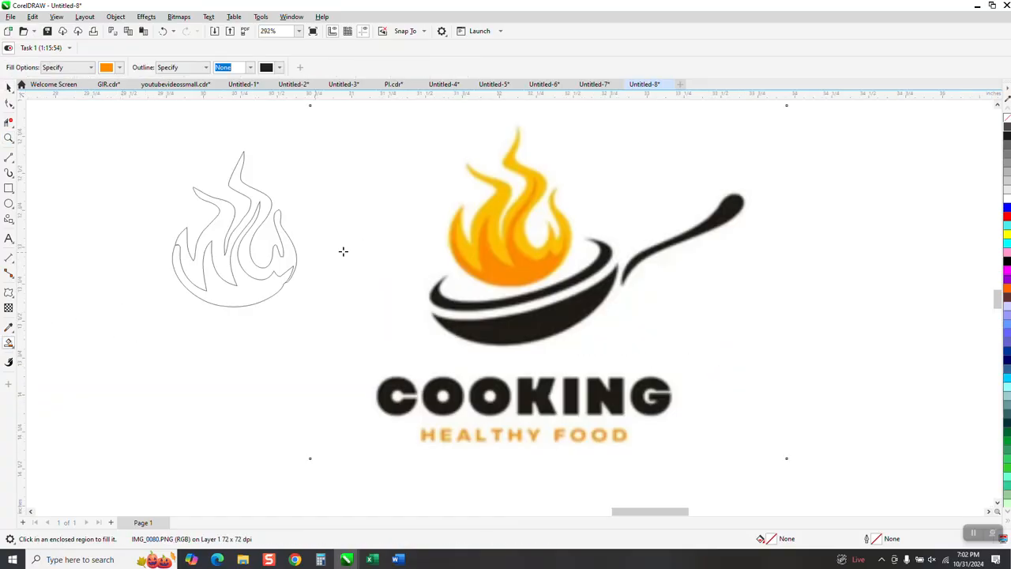
pyautogui.click(255, 288)
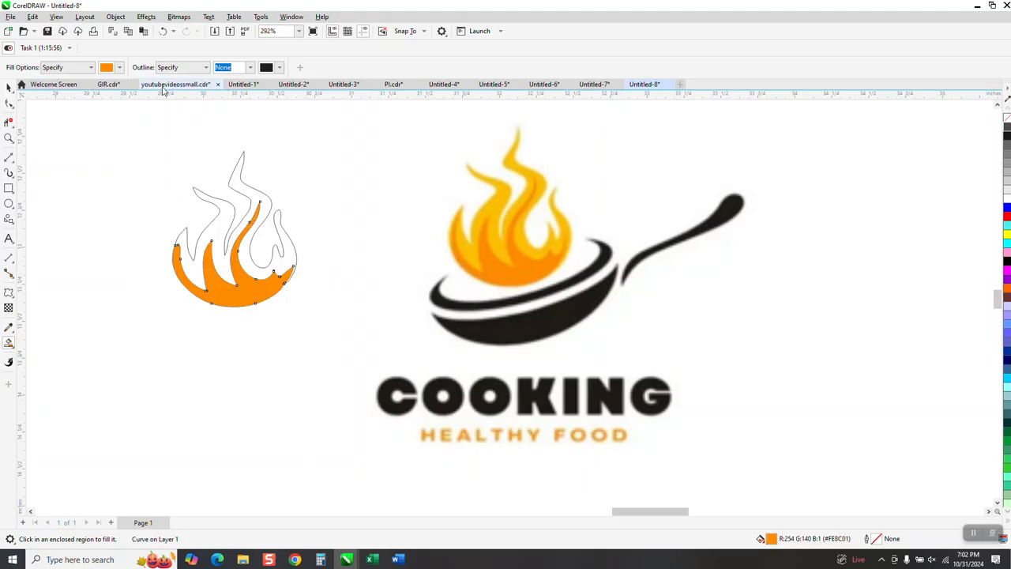
pyautogui.click(118, 68)
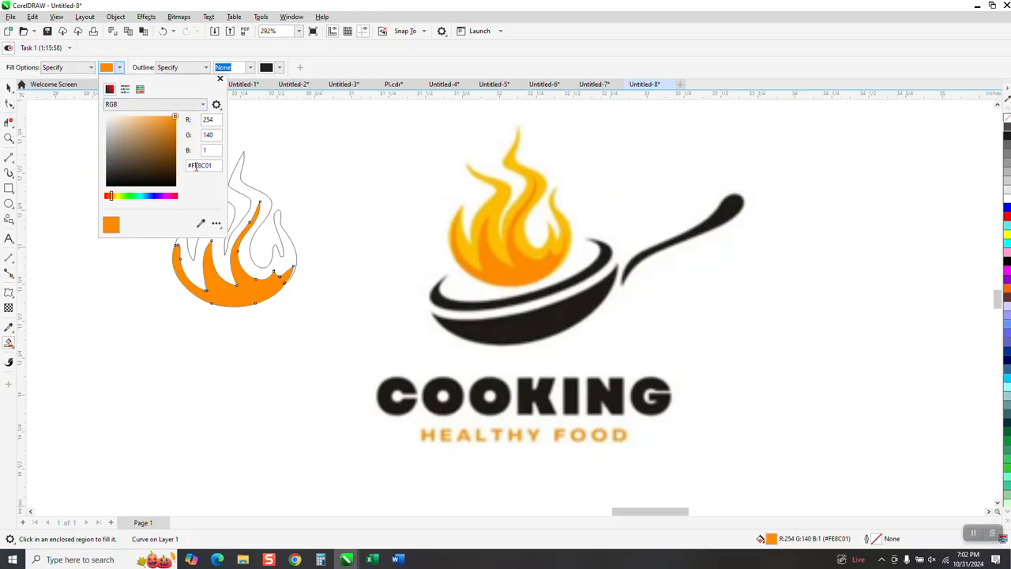
pyautogui.click(200, 223)
pyautogui.click(507, 215)
pyautogui.click(289, 253)
pyautogui.click(292, 253)
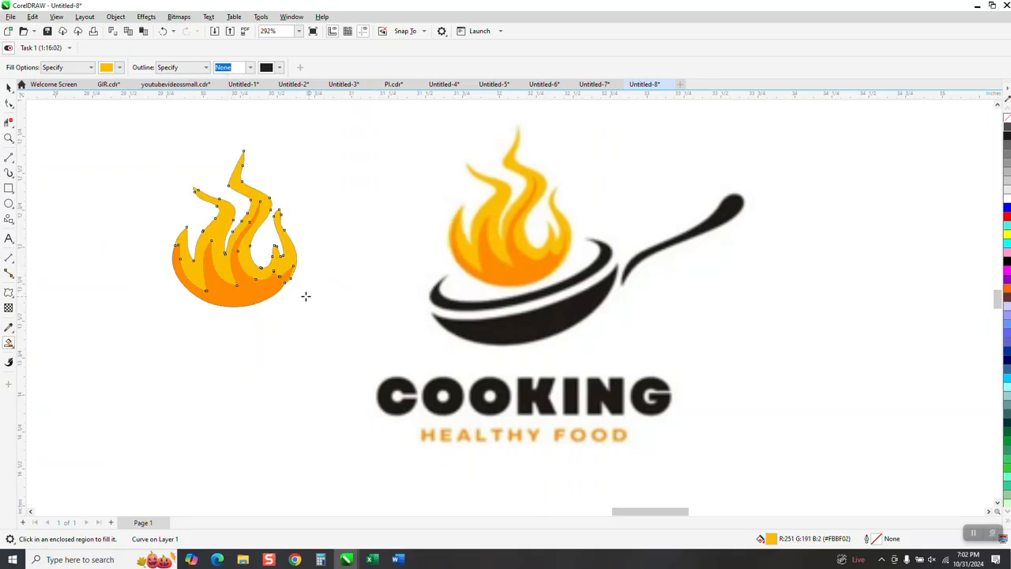
# Remove the outlines from all the flame shapes and move them 4 inches left over the black pan
pyautogui.click(8, 87)
pyautogui.moveTo(135, 141); pyautogui.dragTo(333, 314)
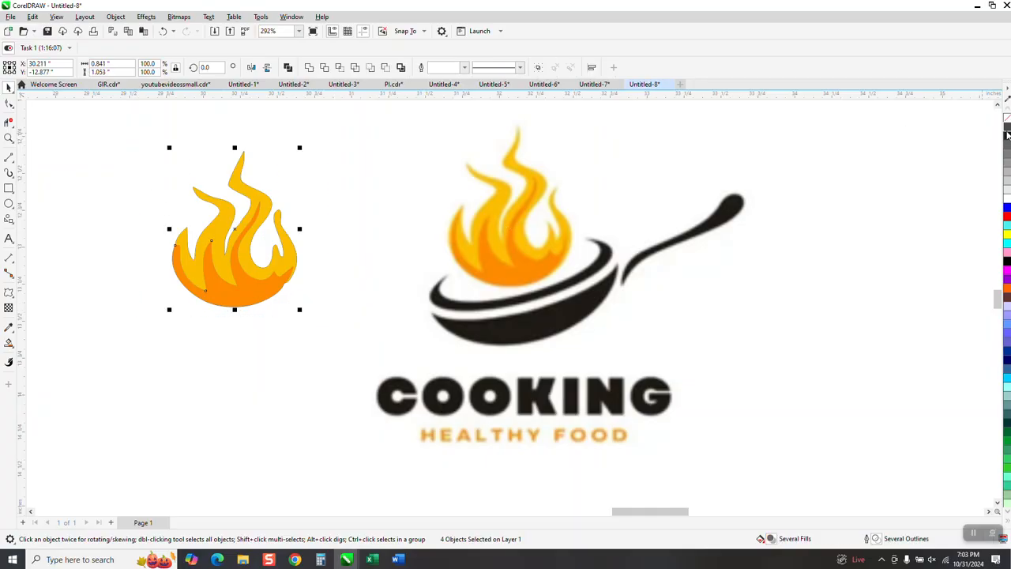
pyautogui.scroll(-5, 551, 225)
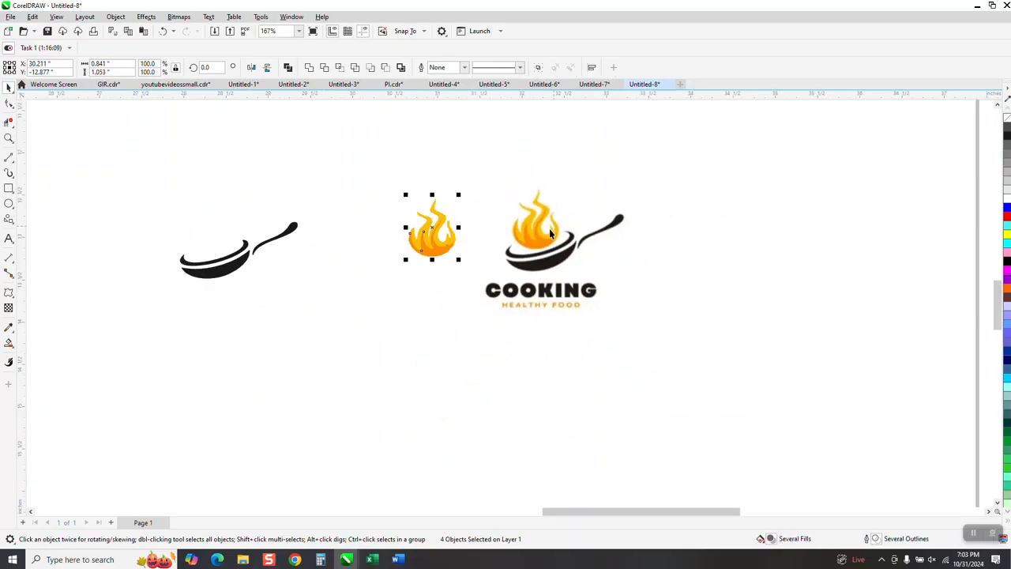
pyautogui.press('Left')
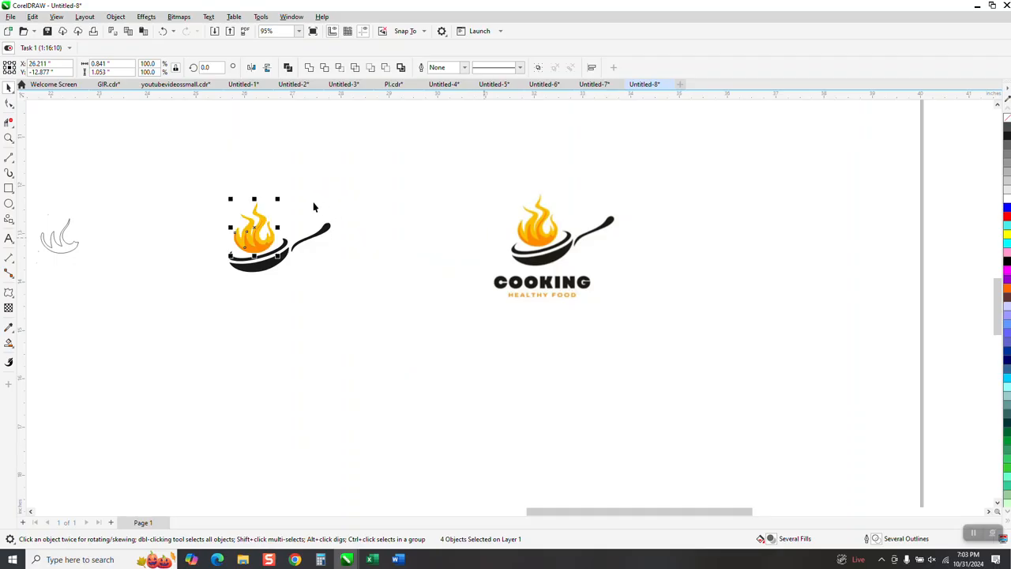
pyautogui.press('z')
pyautogui.moveTo(171, 189); pyautogui.dragTo(382, 287)
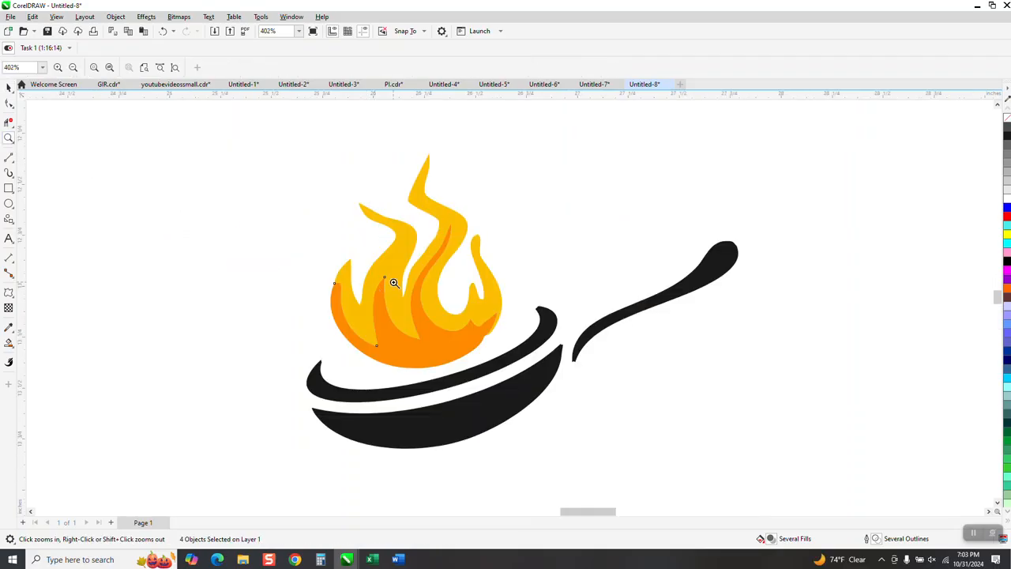
pyautogui.scroll(-1, 385, 271)
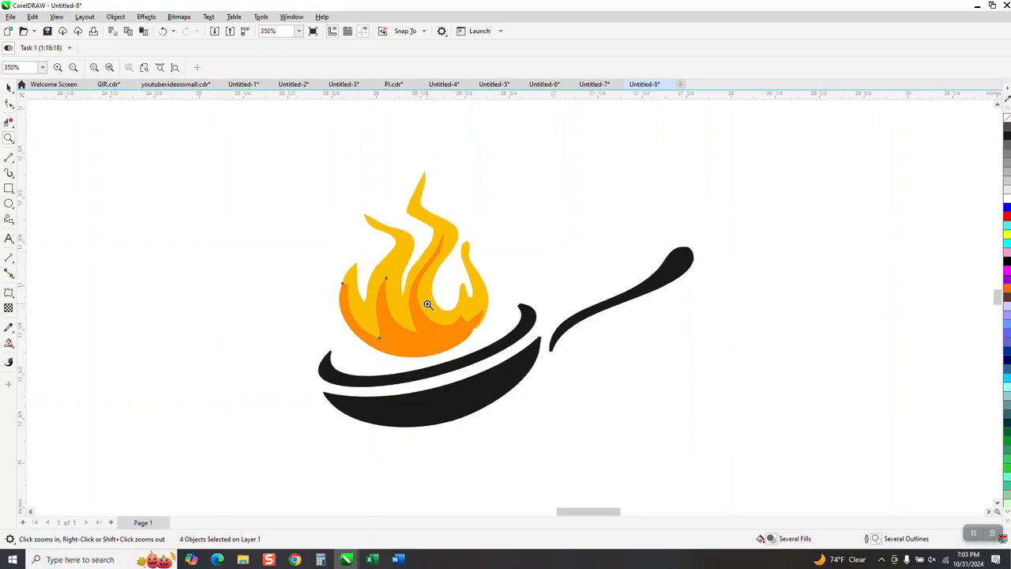
# Try deleting a node at the rounded end of the pan handle to remove the bump, and undo the deletion
pyautogui.moveTo(626, 236); pyautogui.dragTo(757, 305)
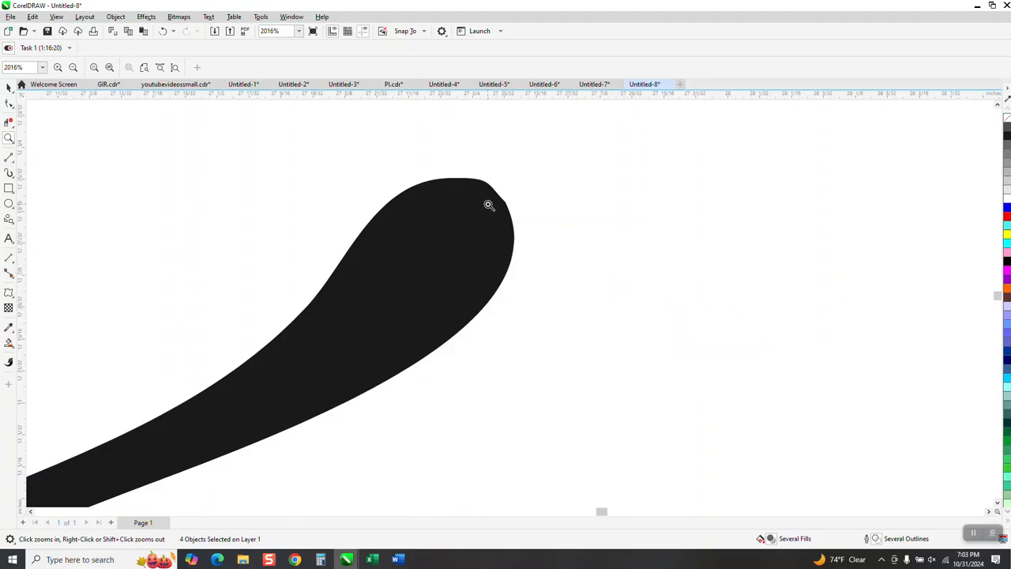
pyautogui.click(10, 103)
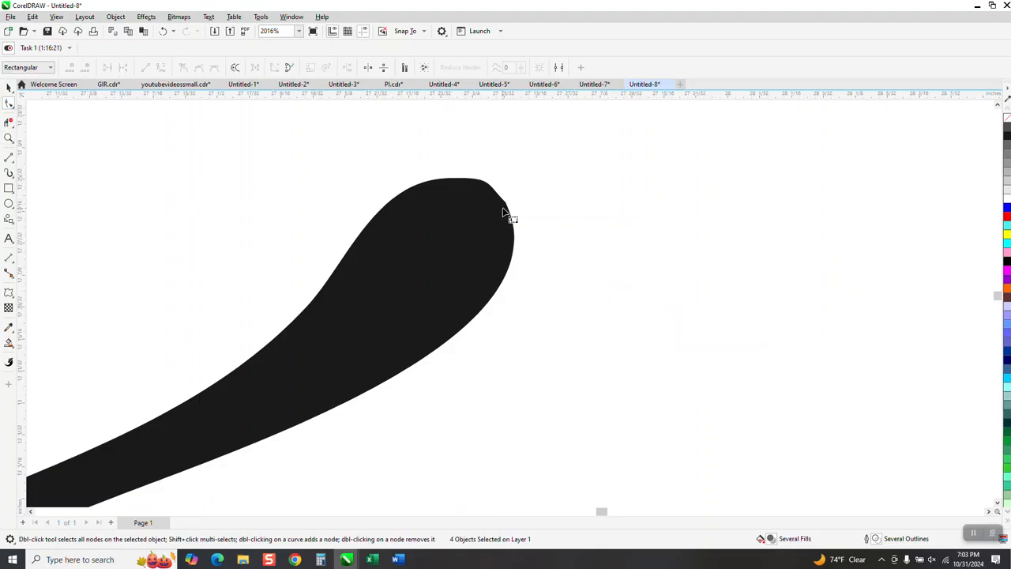
pyautogui.click(509, 214)
pyautogui.click(507, 207)
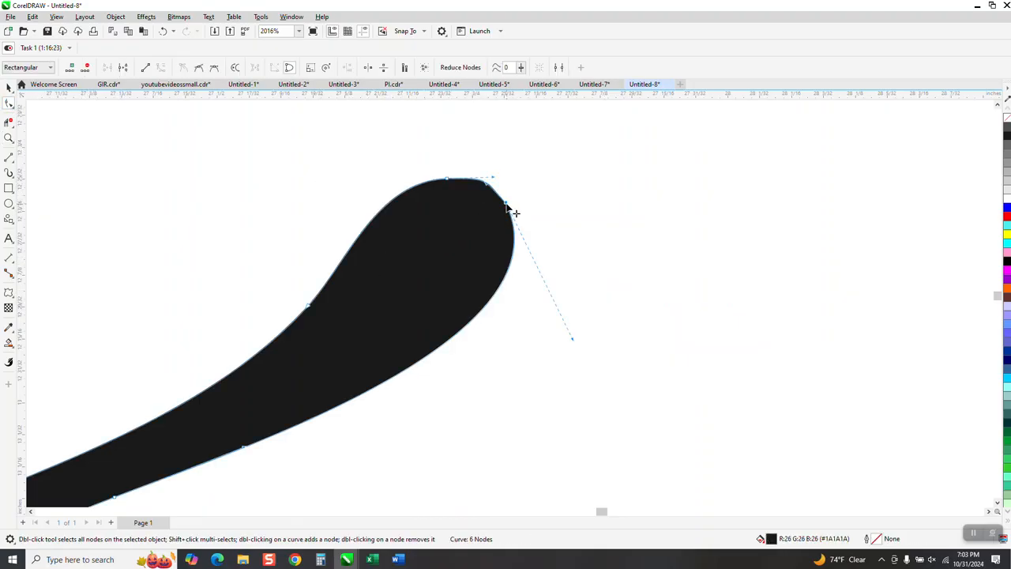
pyautogui.press('Delete')
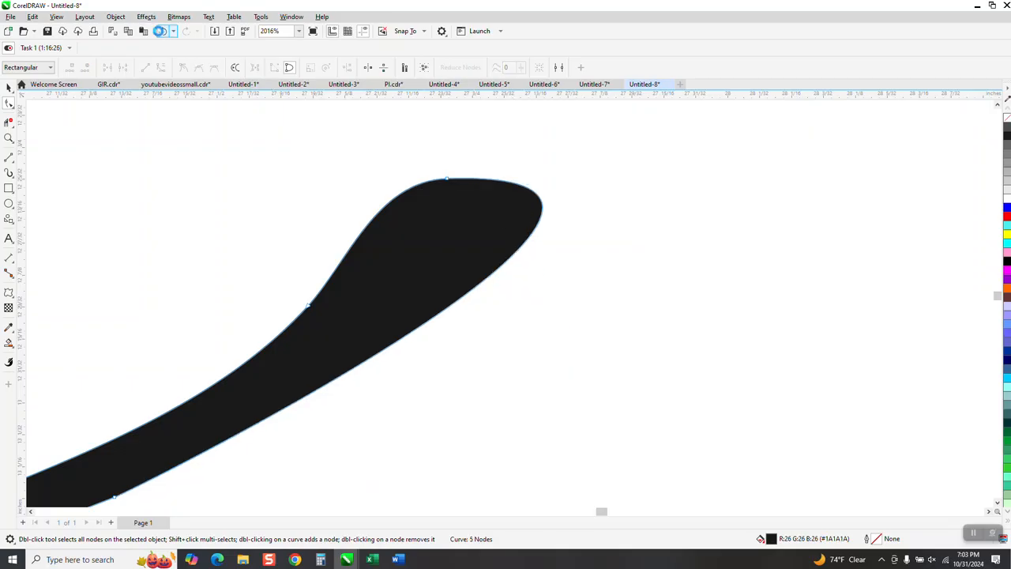
pyautogui.click(160, 31)
# Even out the bumpy edge at the rounded end of the pan handle with the Smooth tool
pyautogui.click(10, 104)
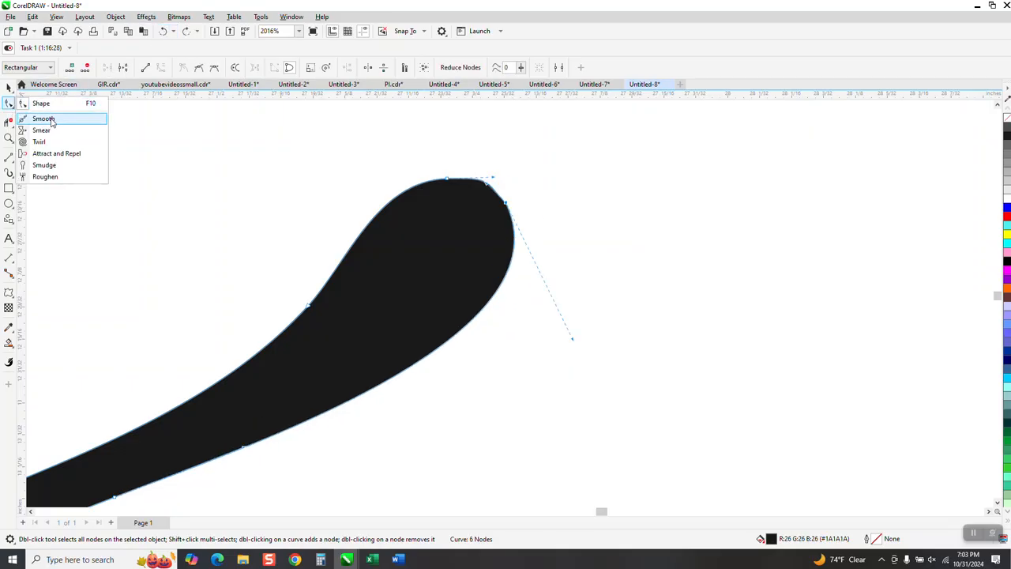
pyautogui.click(44, 119)
pyautogui.moveTo(506, 197); pyautogui.dragTo(532, 244)
pyautogui.scroll(-3, 539, 250)
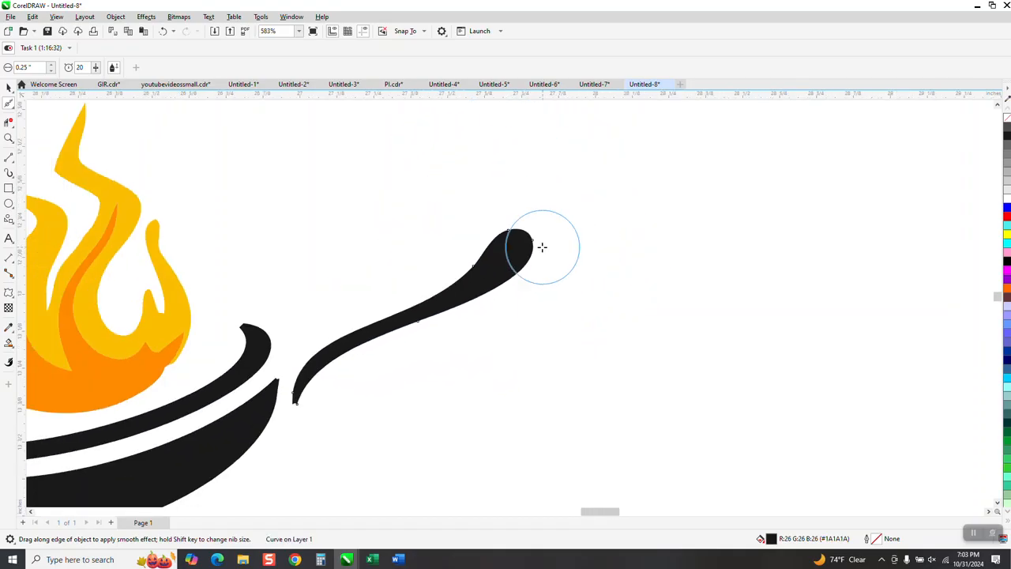
pyautogui.scroll(-2, 542, 247)
pyautogui.click(9, 87)
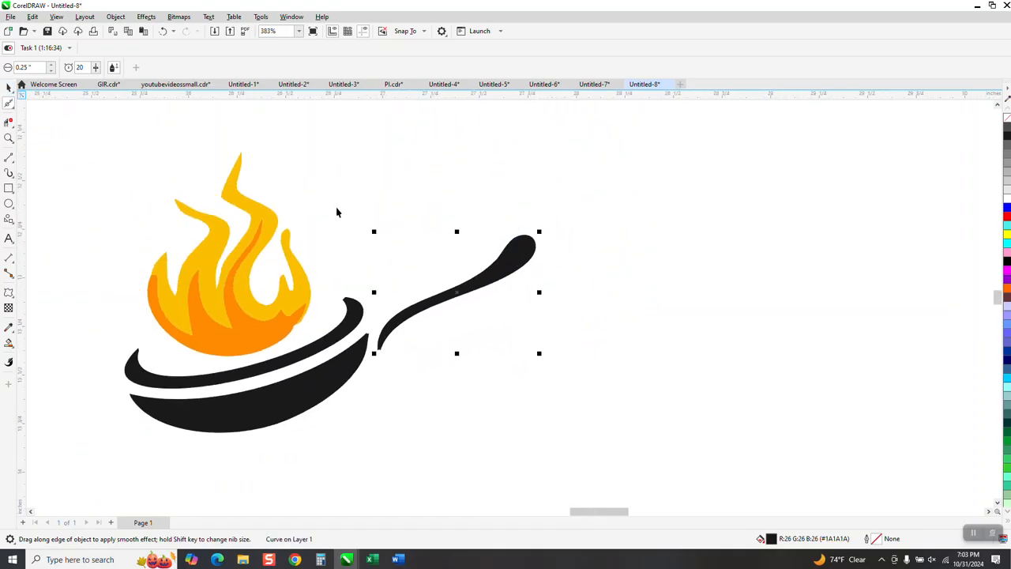
pyautogui.scroll(-3, 337, 211)
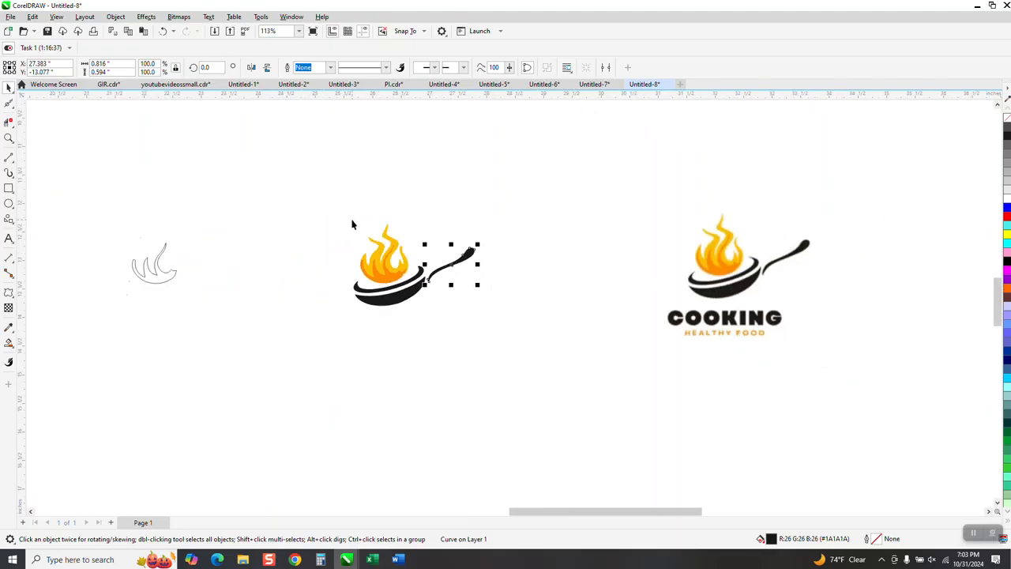